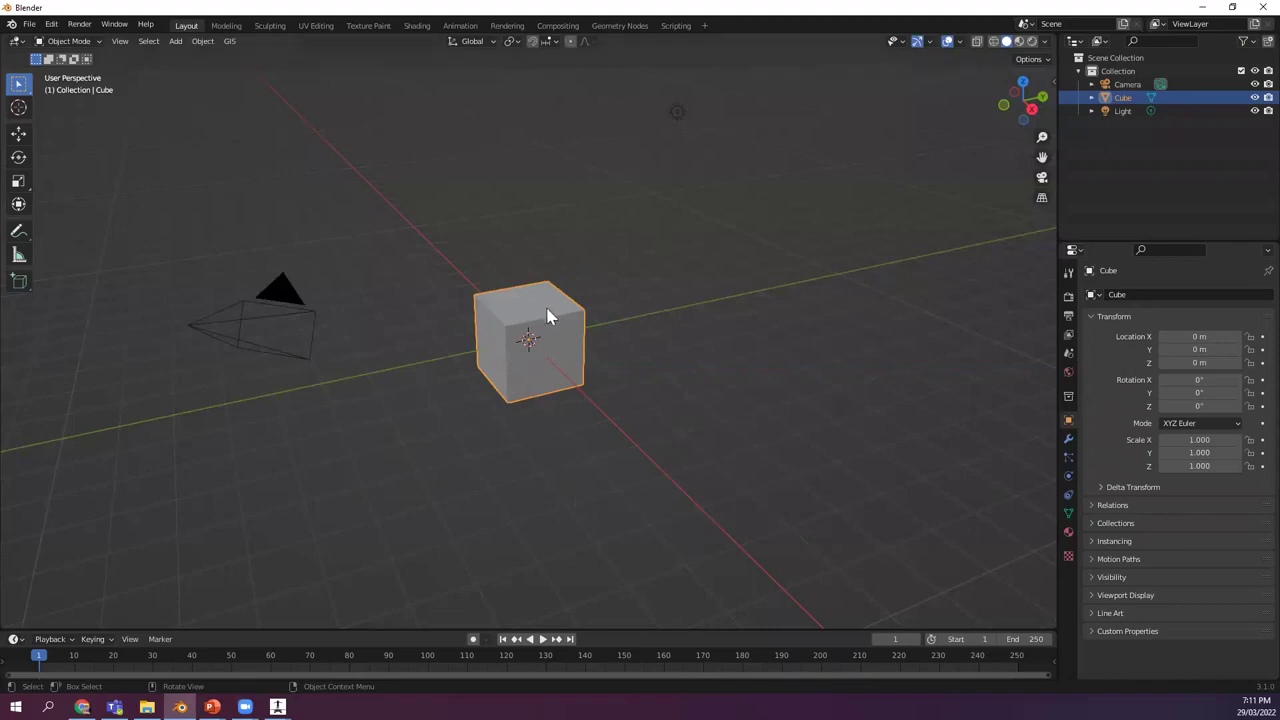
pyautogui.press('s')
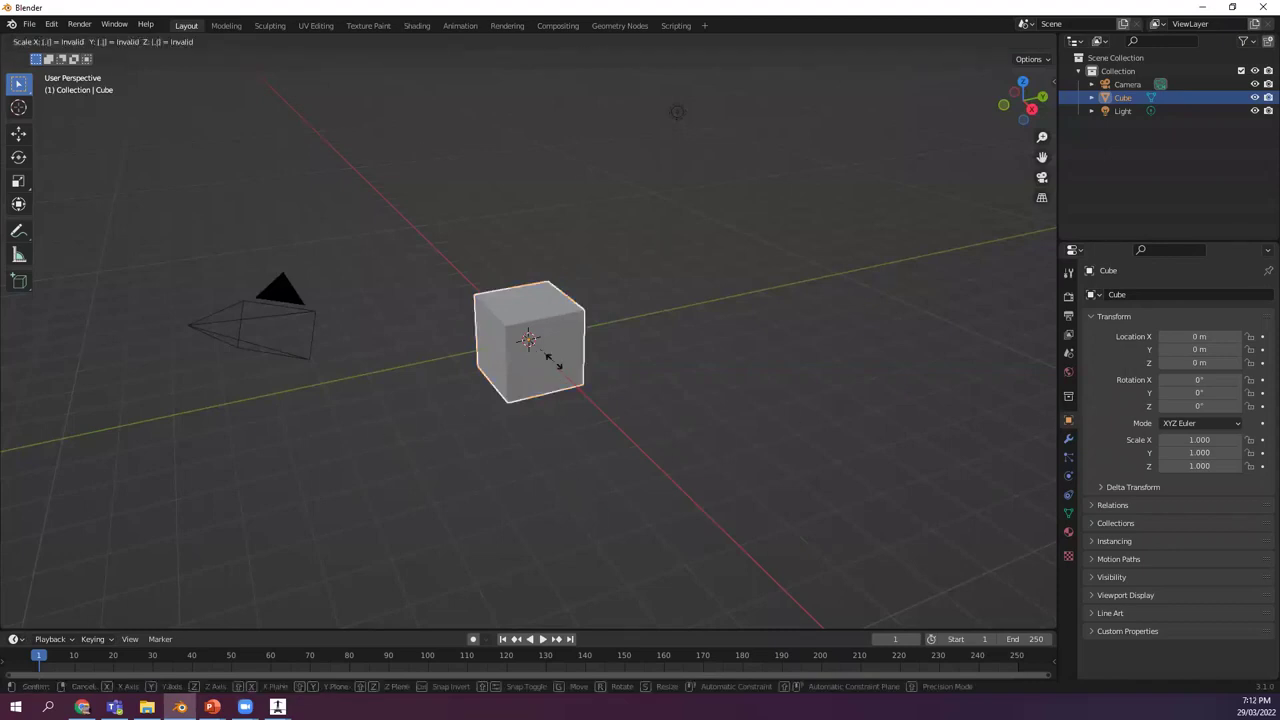
pyautogui.press('z')
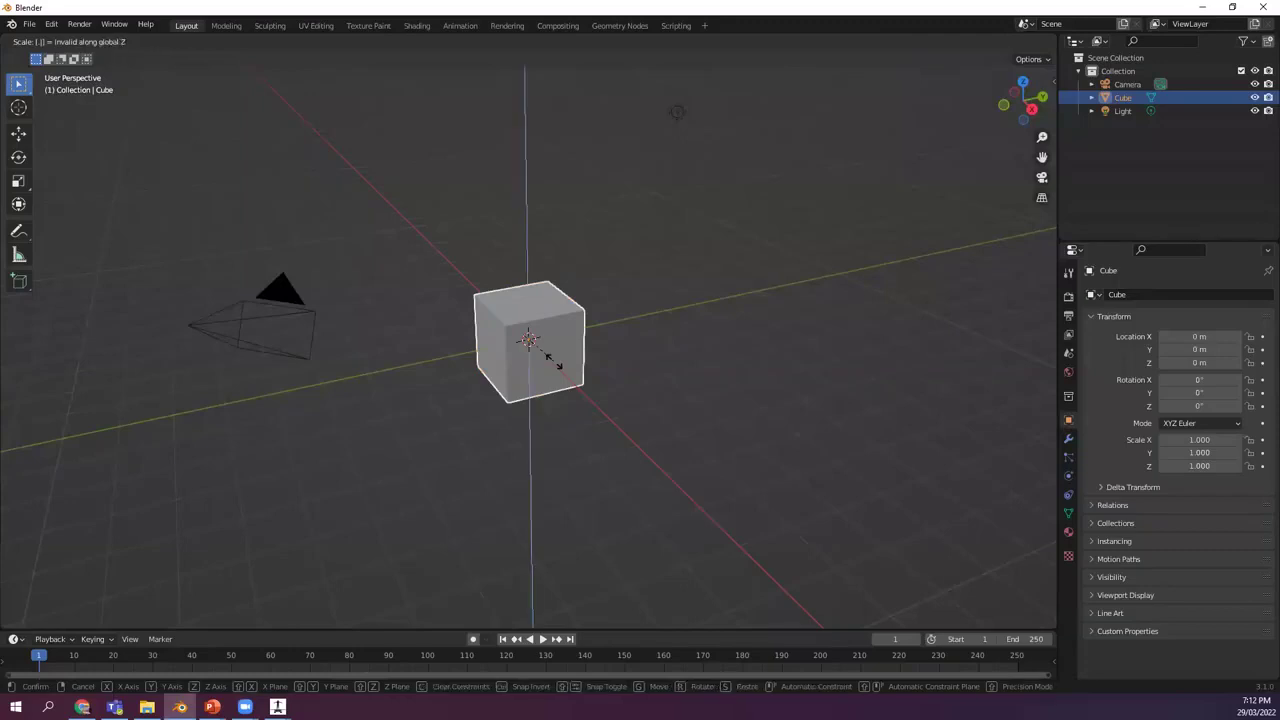
pyautogui.click(553, 361)
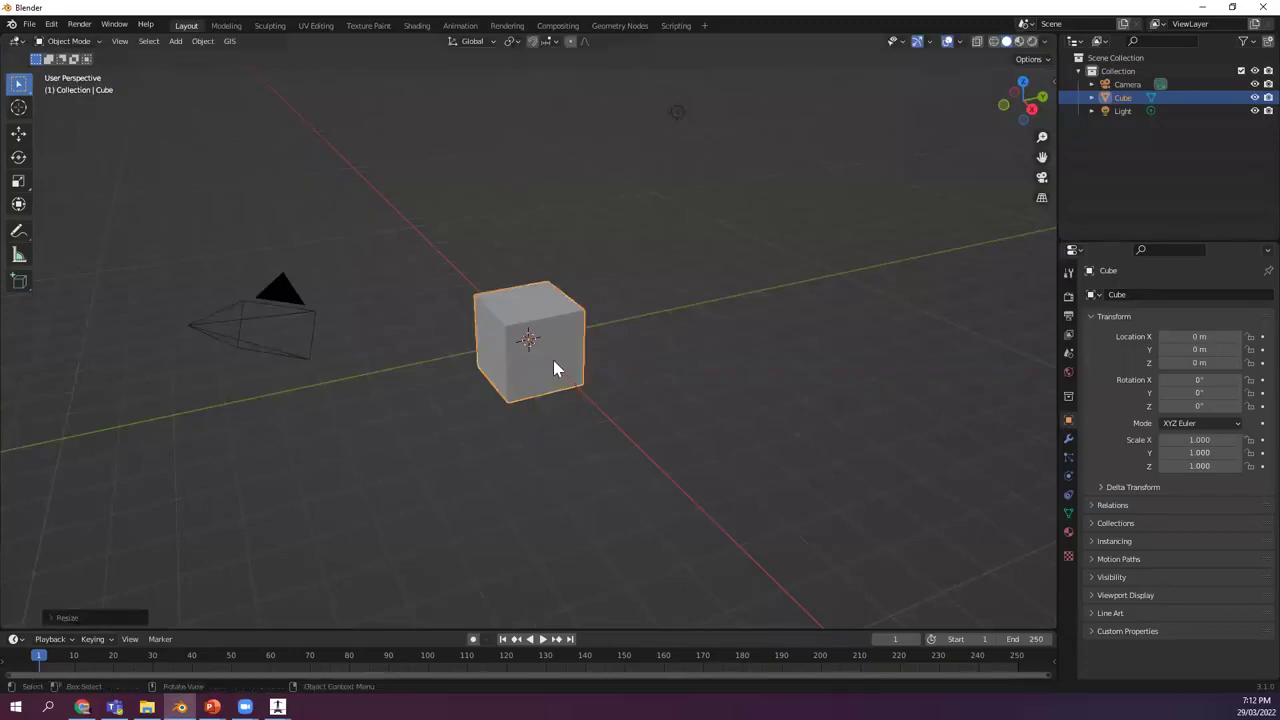
# Scale the default cube to 0.2 along the Z axis to make a flat seat slab.
pyautogui.press('s')
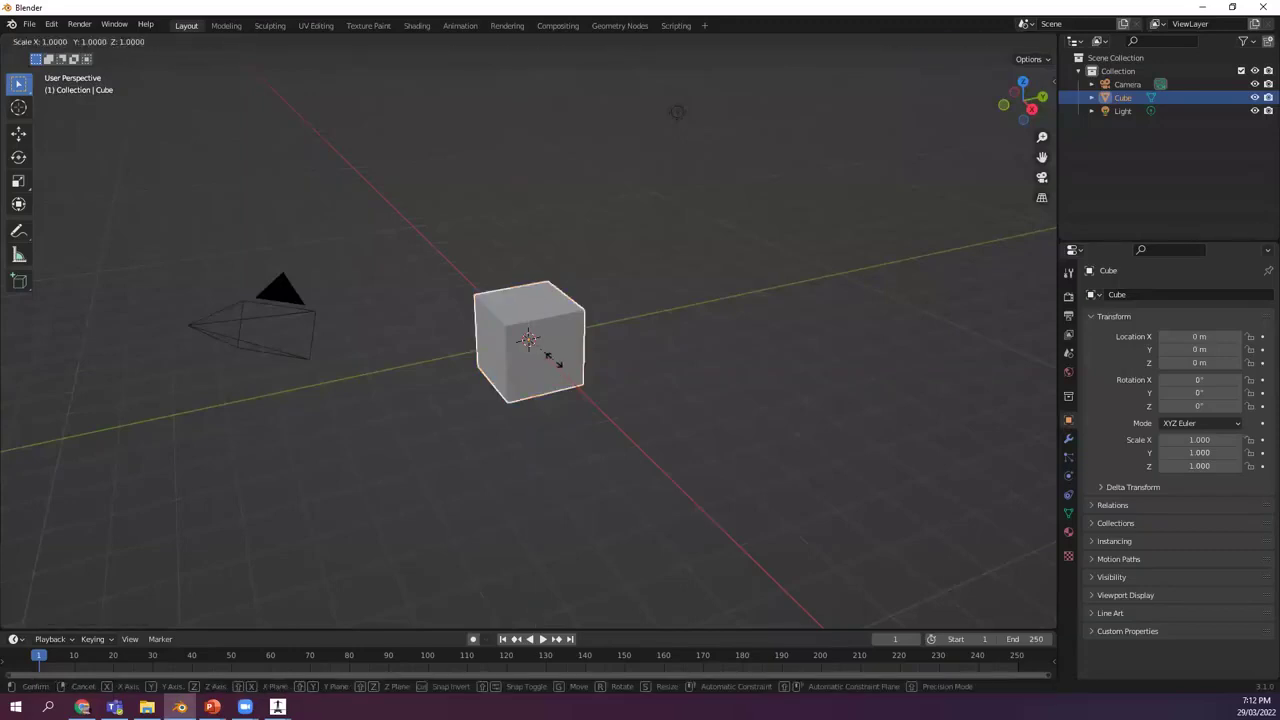
pyautogui.write('z')
pyautogui.write('.2')
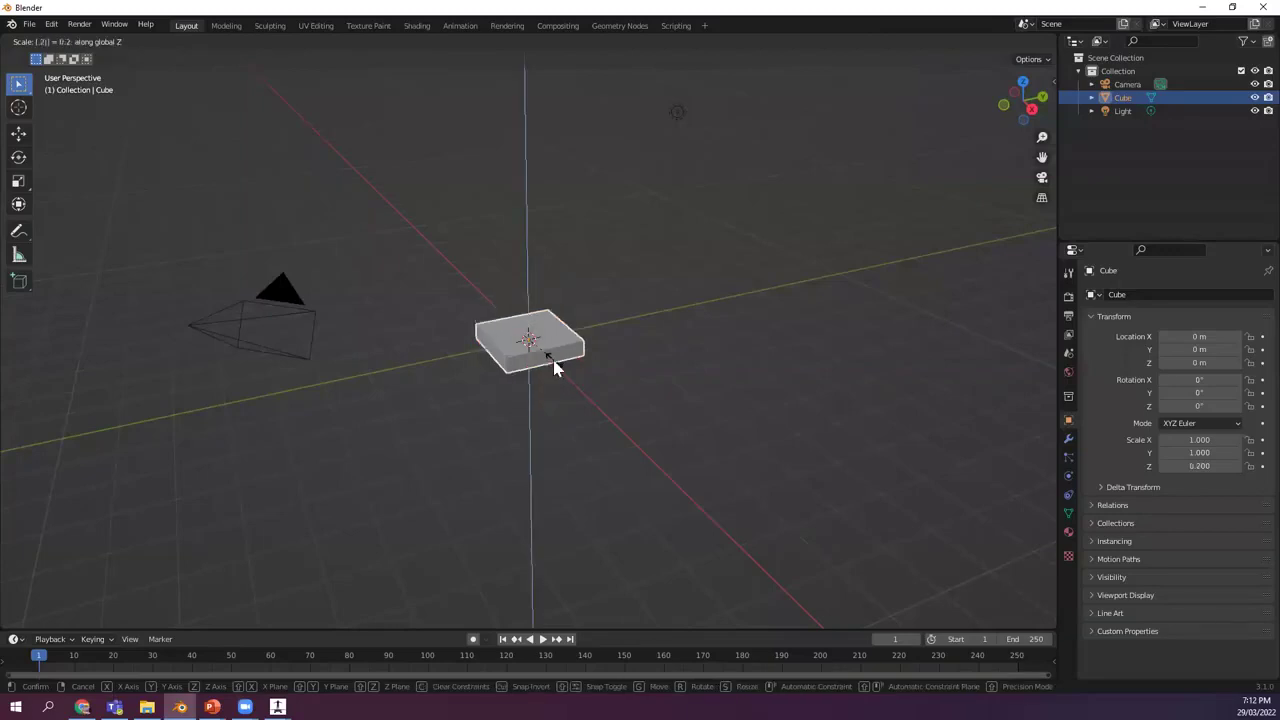
pyautogui.press('Return')
pyautogui.scroll(2, 560, 350)
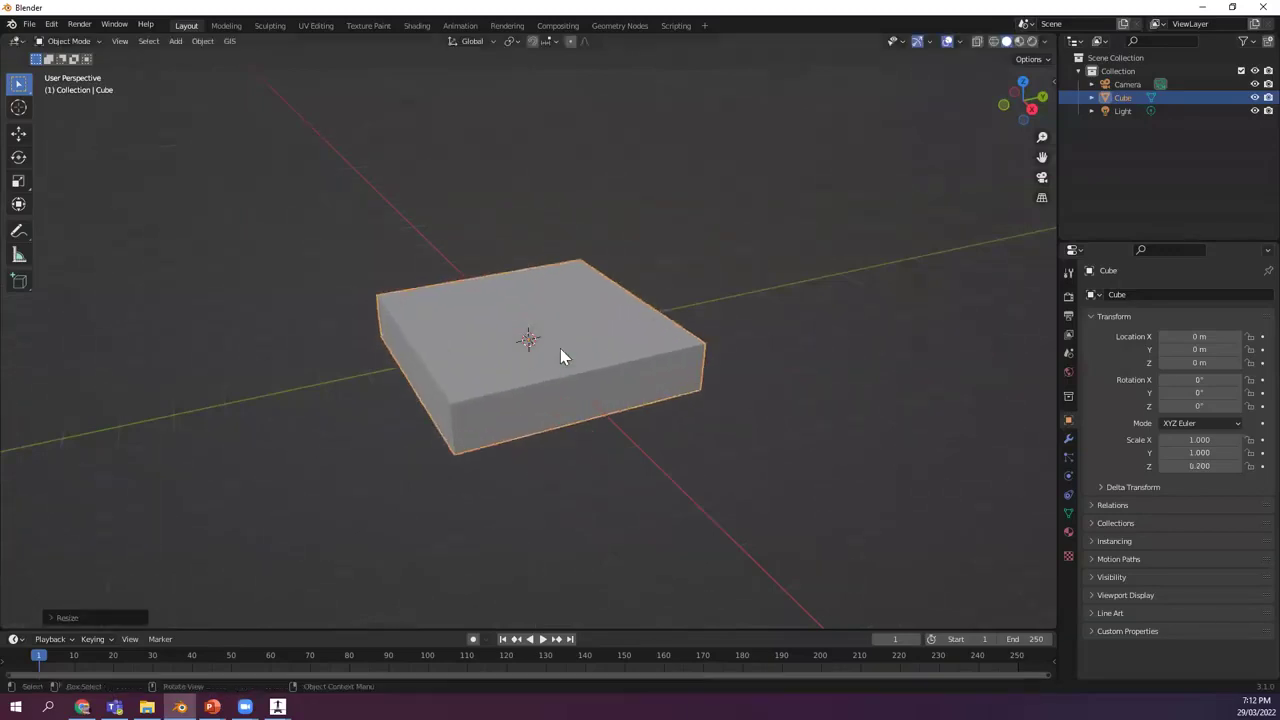
# In Edit Mode, add evenly spaced loop cuts in both directions, dividing the slab's top into a grid of roughly nine by nine faces.
pyautogui.moveTo(568, 352); pyautogui.dragTo(581, 367, button='middle')
pyautogui.press('Tab')
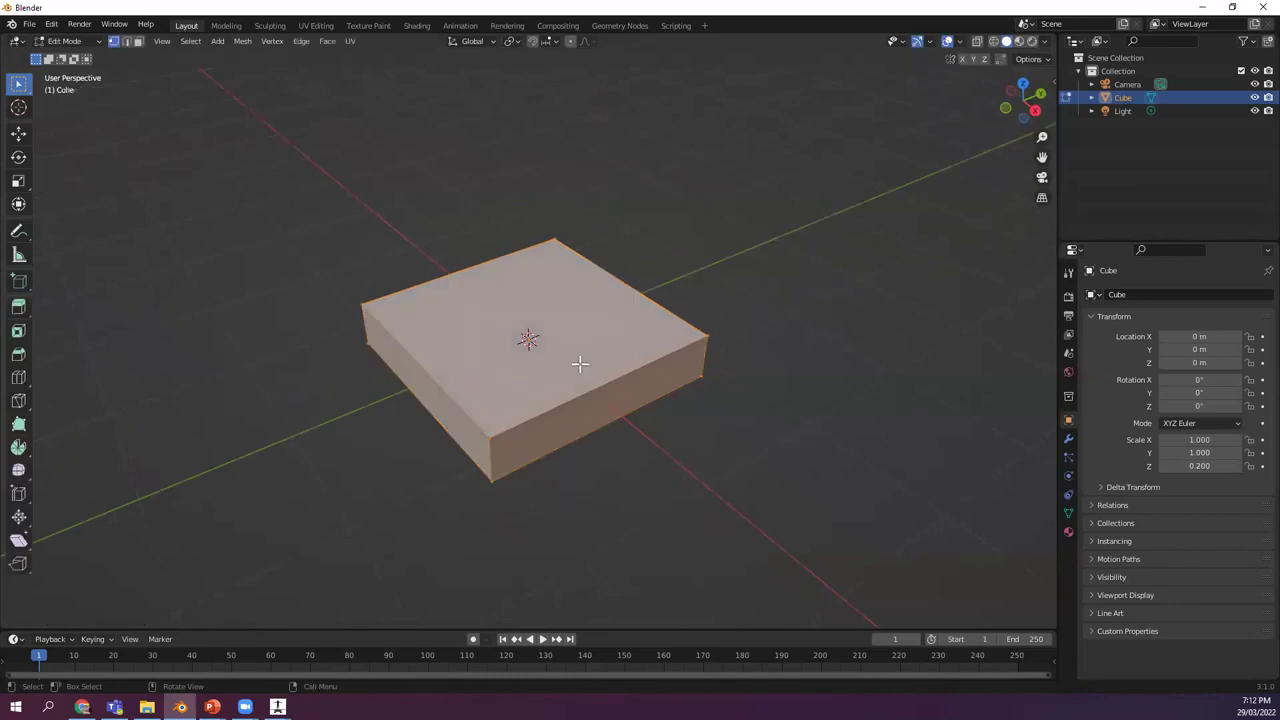
pyautogui.hotkey('ctrl', 'r')
pyautogui.scroll(8, 579, 364)
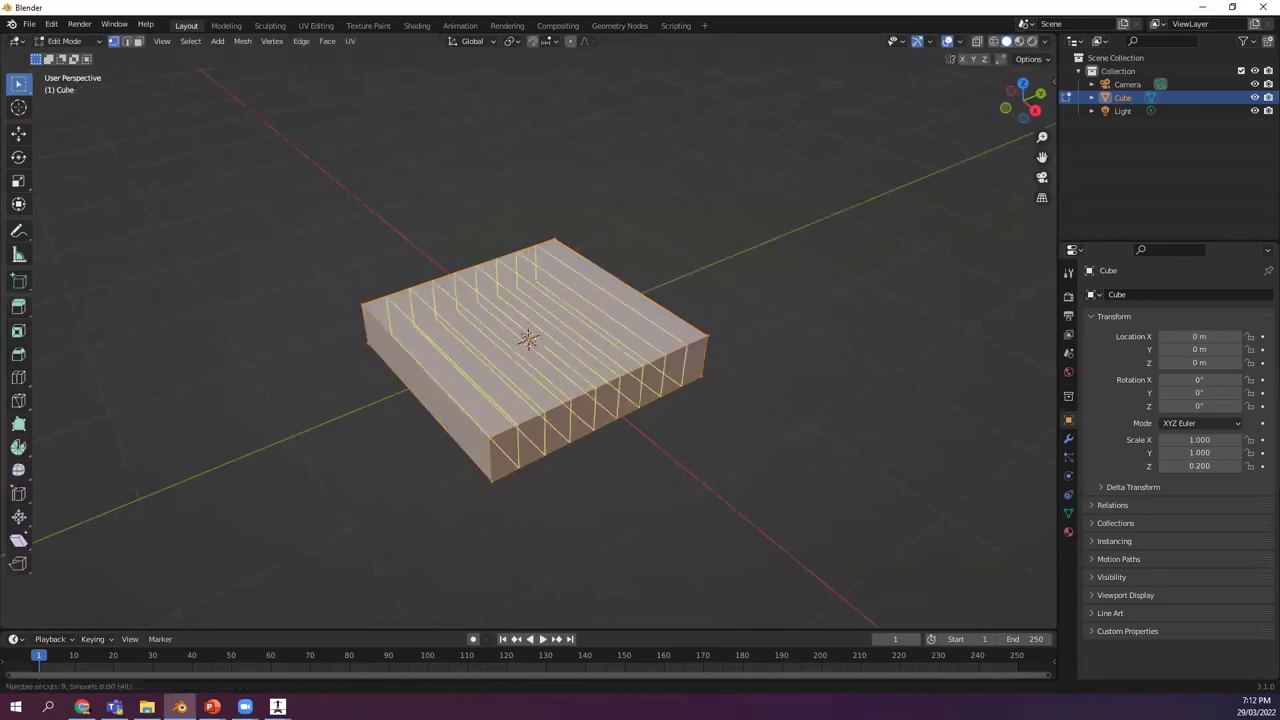
pyautogui.click(579, 364)
pyautogui.rightClick(579, 364)
pyautogui.hotkey('ctrl', 'r')
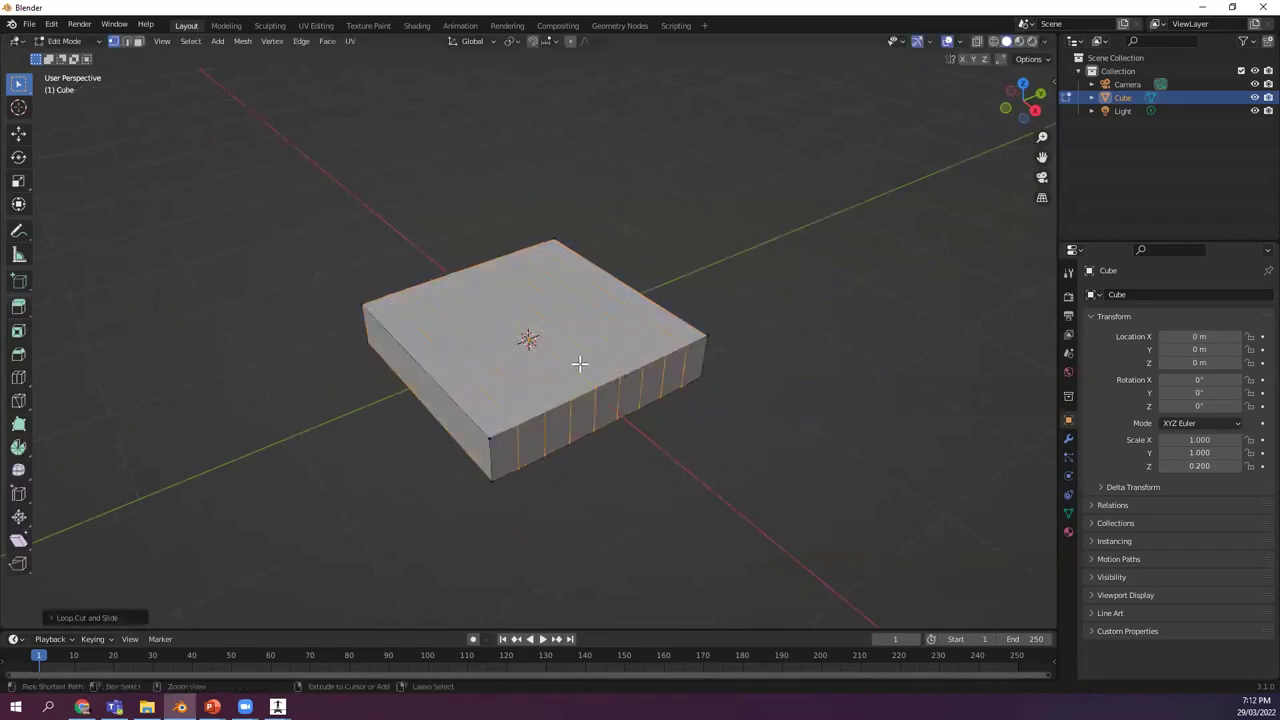
pyautogui.scroll(8, 579, 364)
pyautogui.click(579, 364)
pyautogui.rightClick(579, 364)
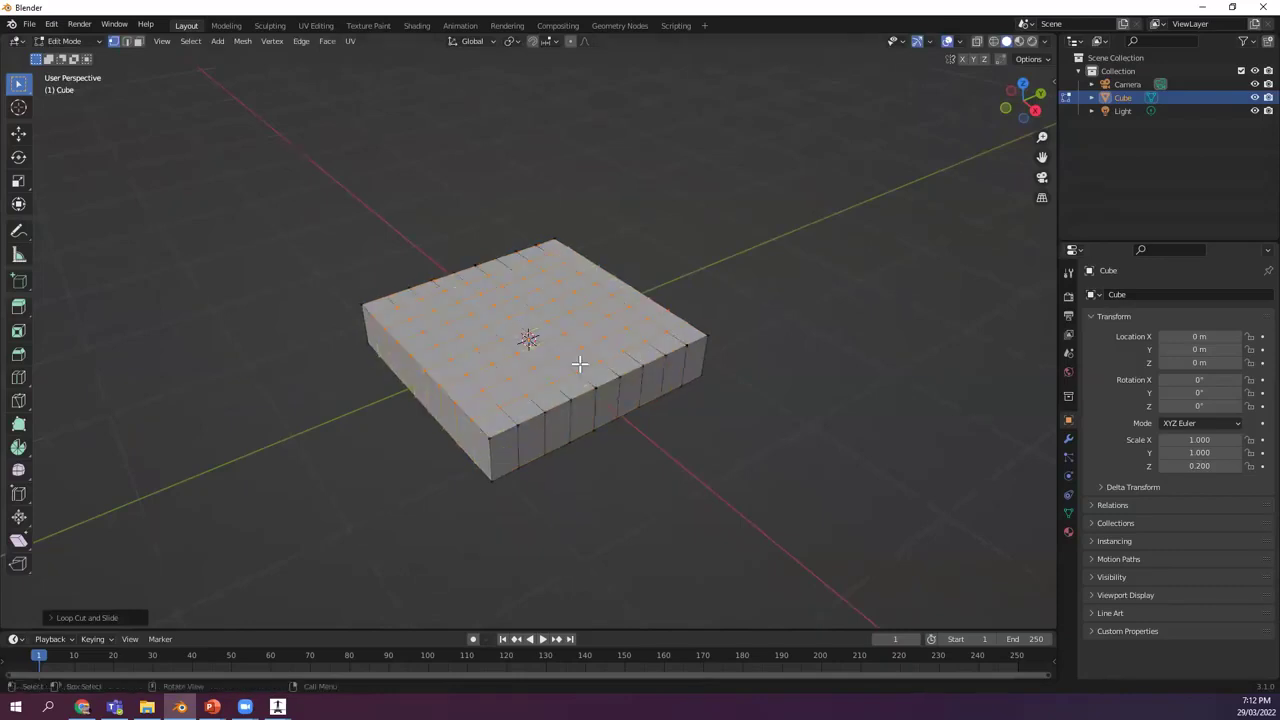
# Switch to face selection mode and deselect all of the slab's faces.
pyautogui.scroll(3, 577, 360)
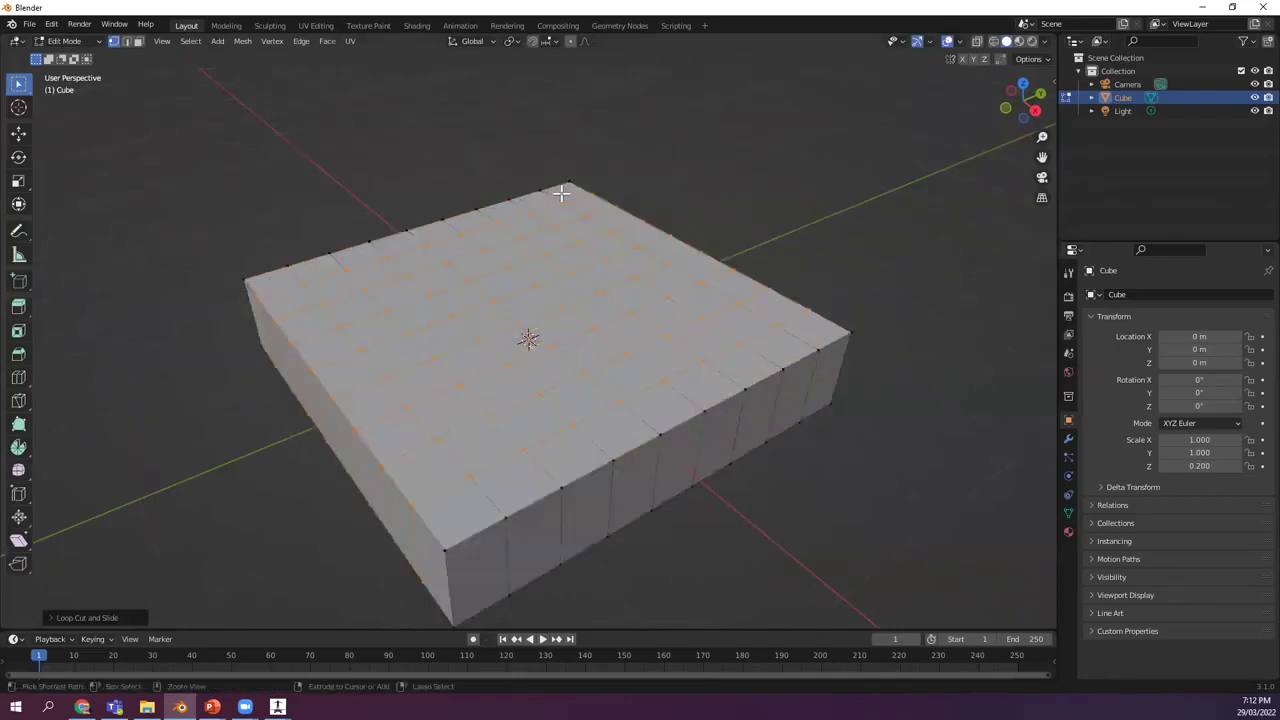
pyautogui.click(139, 42)
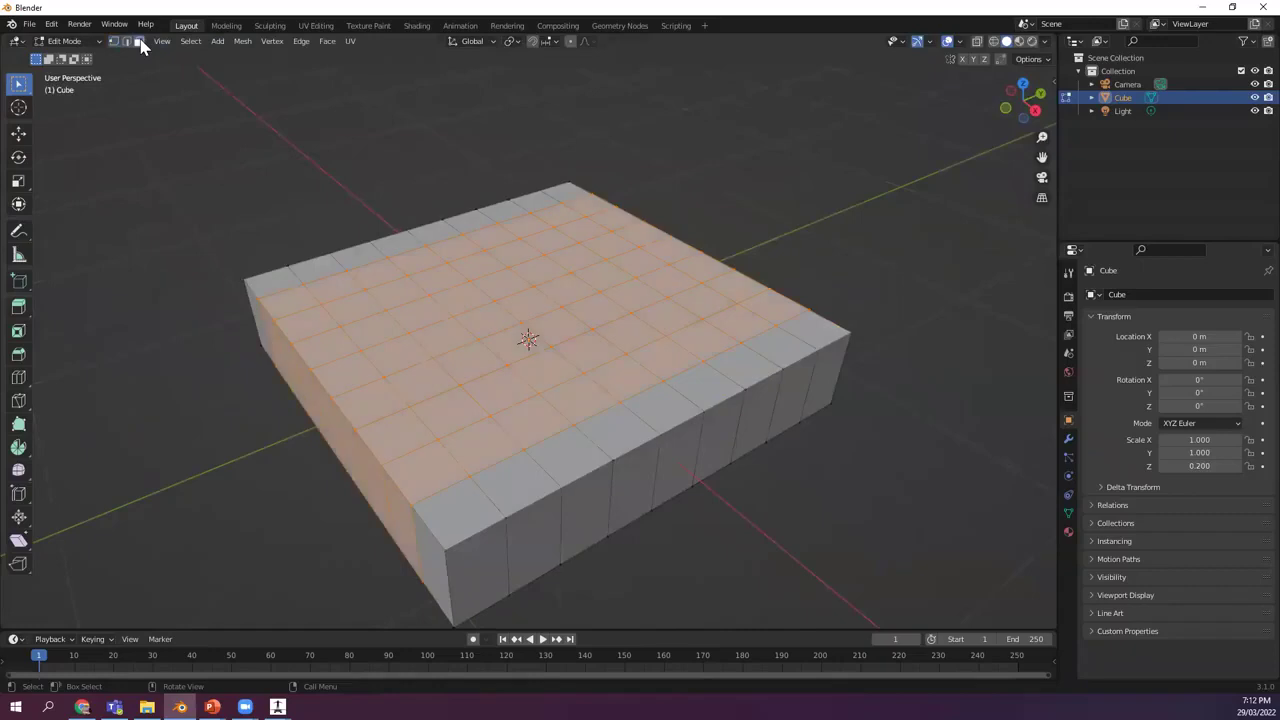
pyautogui.click(666, 166)
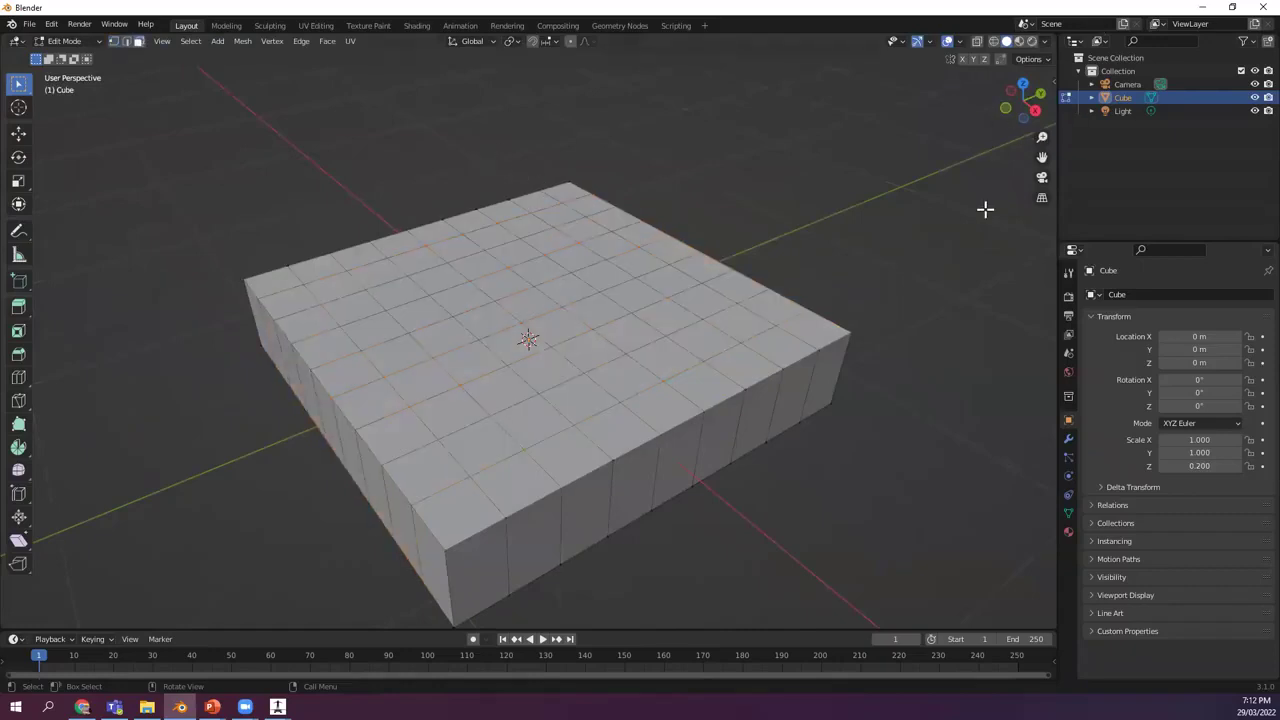
# Enable the Screencast Keys overlay in the viewport.
pyautogui.press('n')
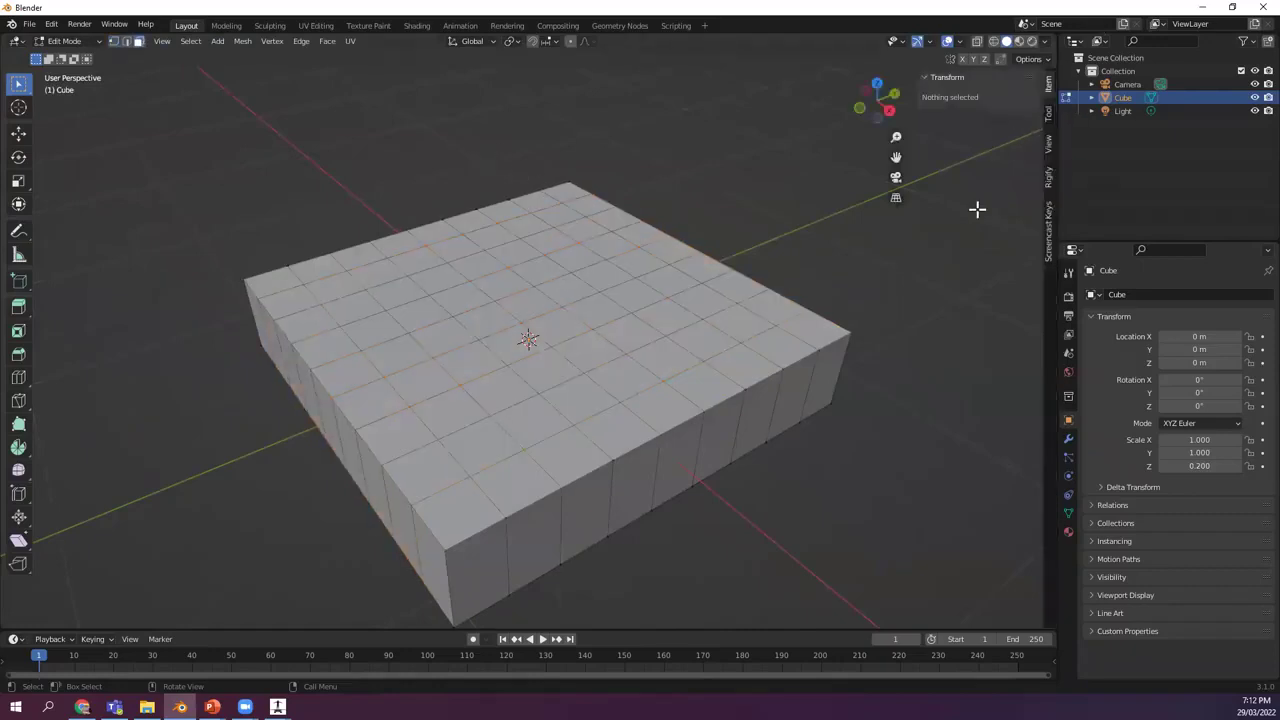
pyautogui.click(1050, 243)
pyautogui.click(932, 77)
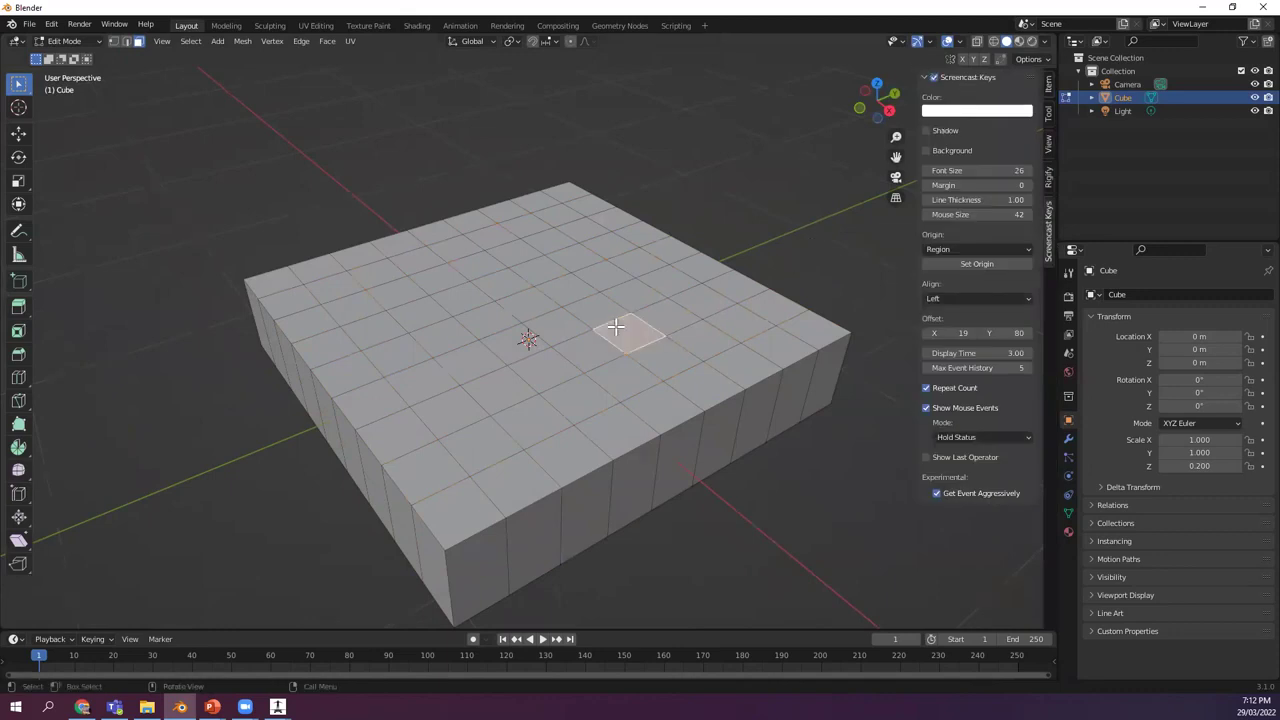
pyautogui.press('Tab')
pyautogui.press('Escape')
pyautogui.scroll(-1, 170, 180)
pyautogui.click(181, 169)
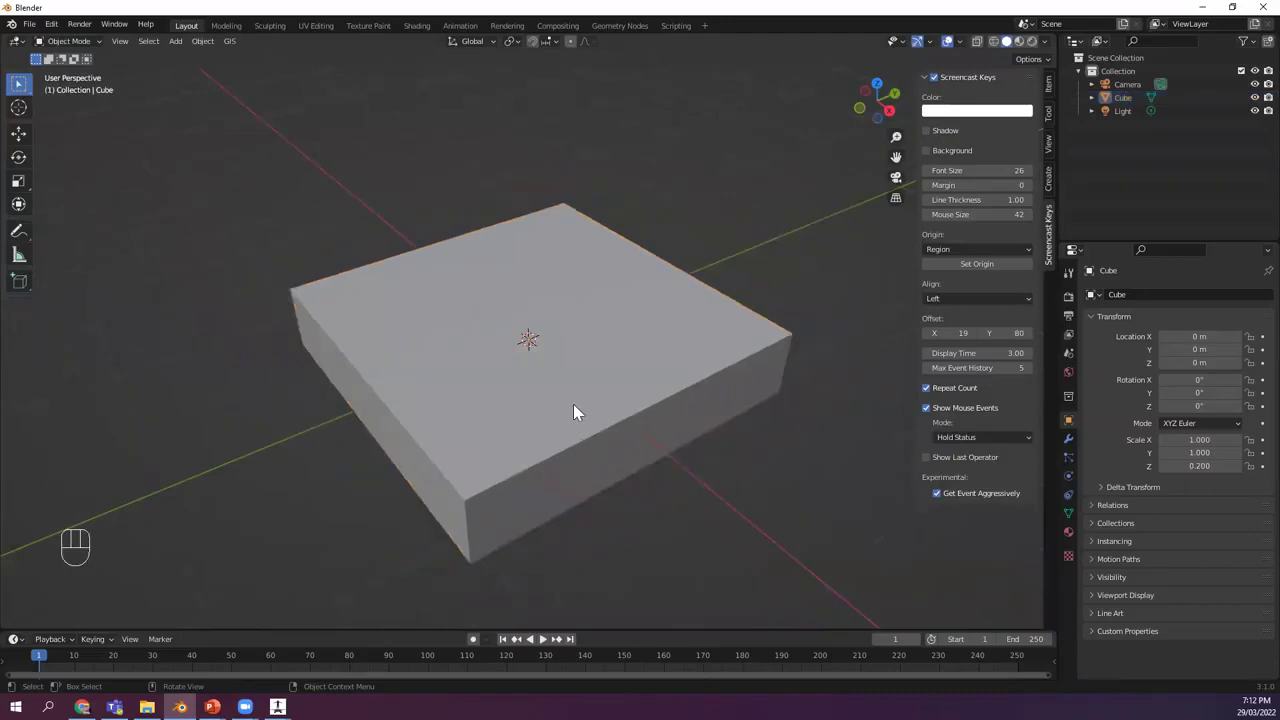
# In Edit Mode, select the row of top faces along the slab's rear edge and extrude it upward about 1.15 m as a backrest.
pyautogui.press('Tab')
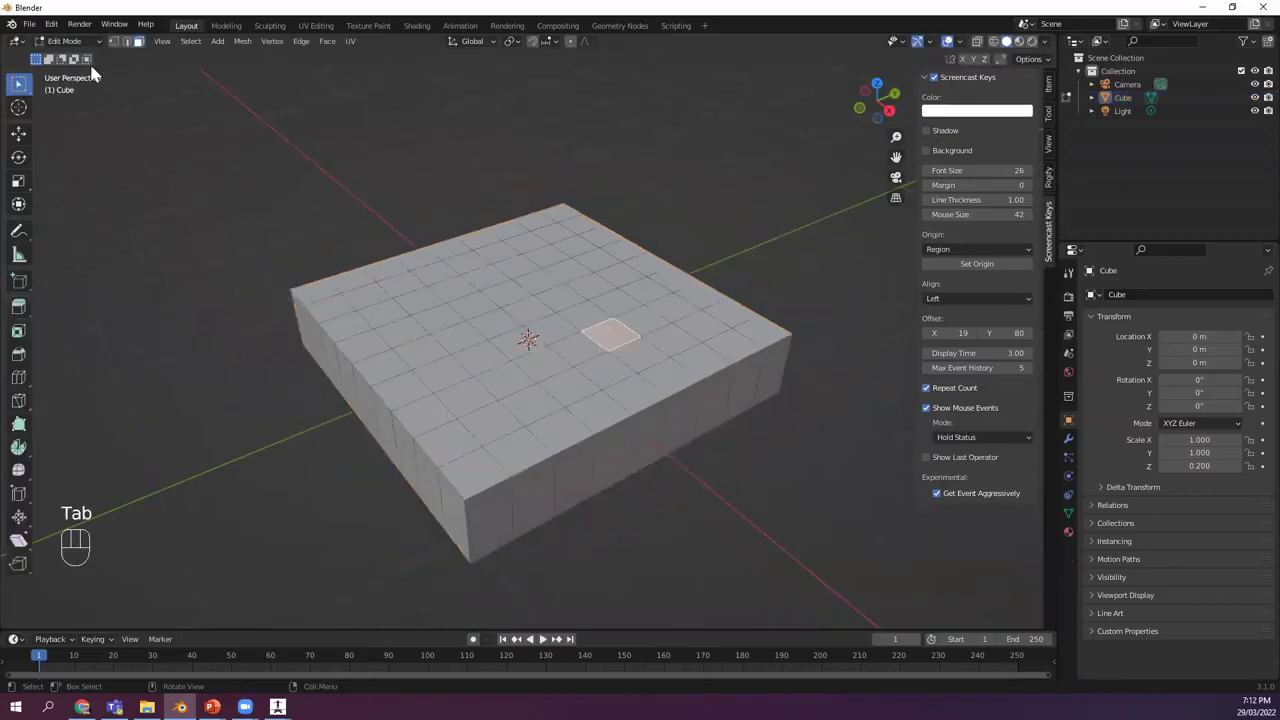
pyautogui.click(561, 212)
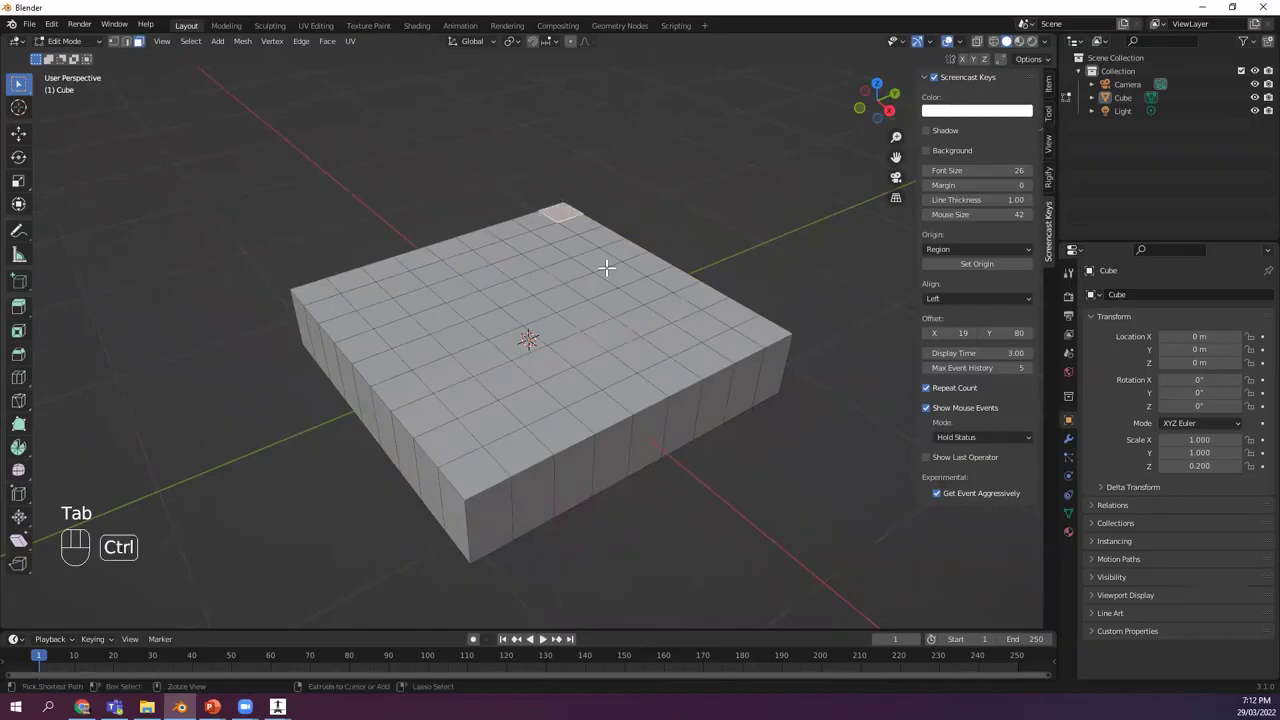
pyautogui.keyDown('ctrl'); pyautogui.click(768, 333); pyautogui.keyUp('ctrl')
pyautogui.press('e')
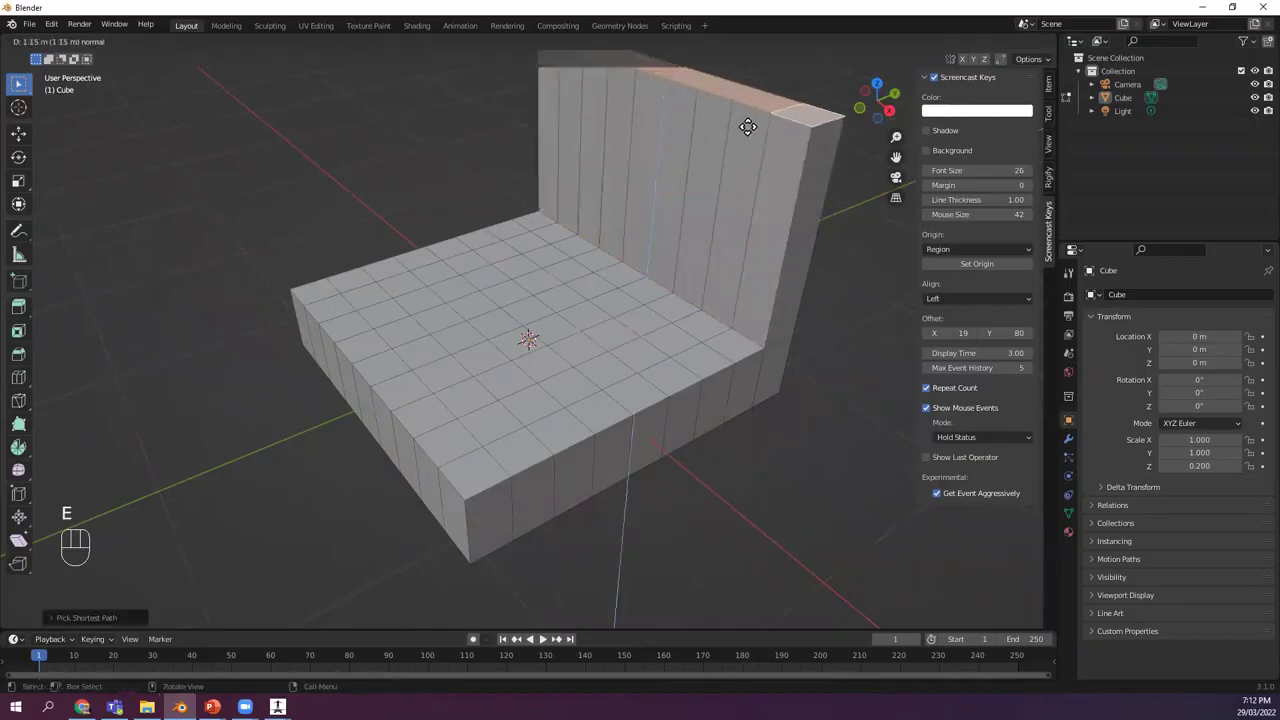
pyautogui.click(749, 123)
# Move the top faces of the backrest slightly to lean it backward.
pyautogui.scroll(-3, 687, 298)
pyautogui.moveTo(687, 298); pyautogui.dragTo(603, 294, button='middle')
pyautogui.press('g')
pyautogui.click(709, 283)
pyautogui.scroll(2, 617, 346)
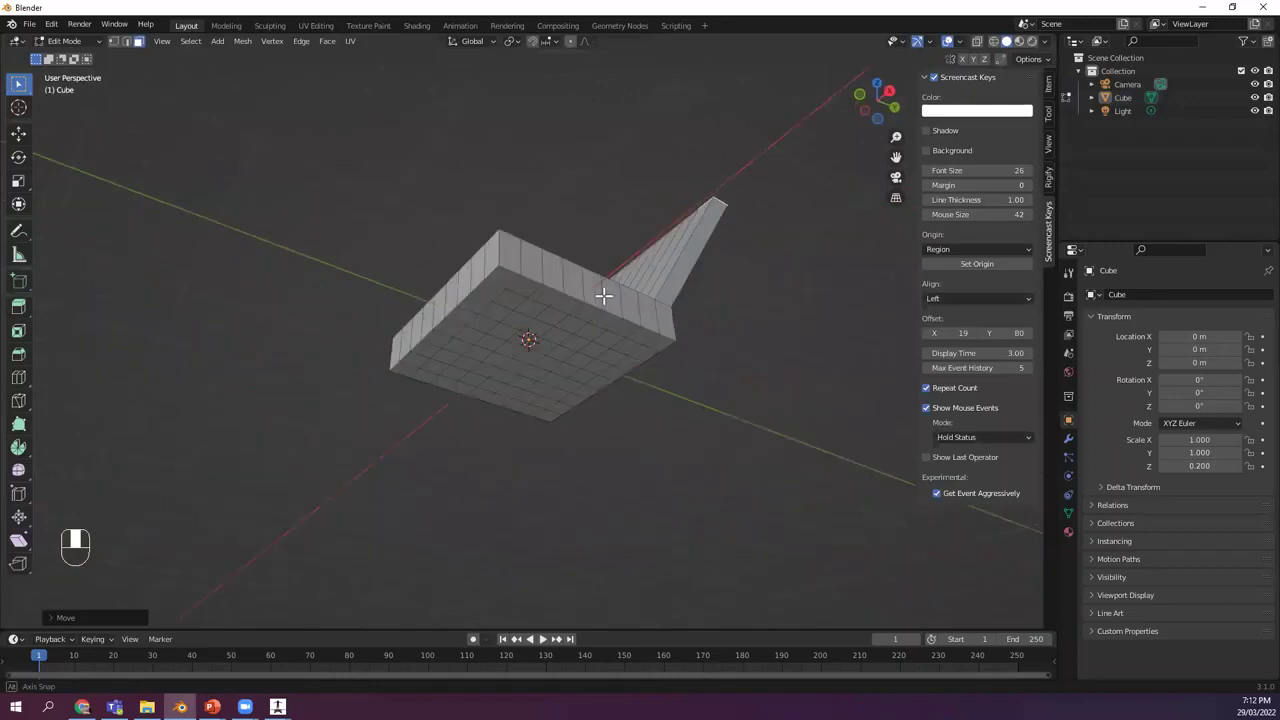
pyautogui.click(648, 344)
pyautogui.keyDown('ctrl'); pyautogui.click(500, 285); pyautogui.keyUp('ctrl')
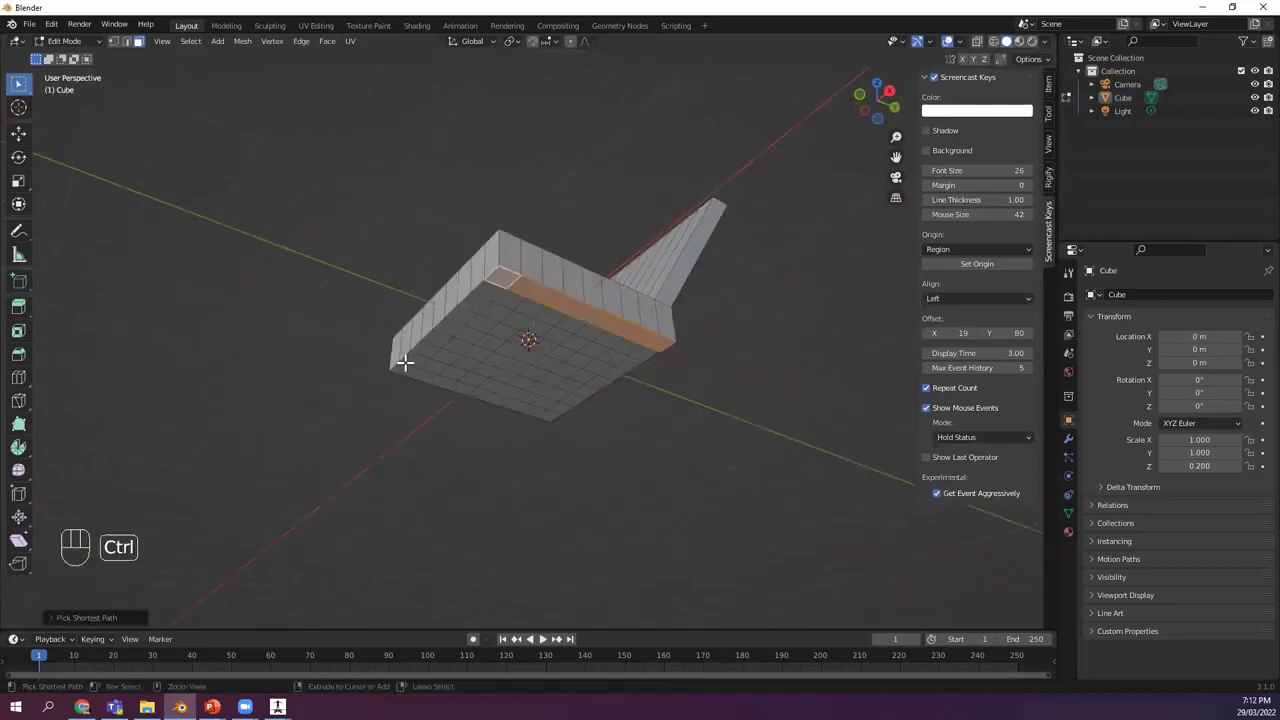
pyautogui.keyDown('ctrl'); pyautogui.click(418, 360); pyautogui.keyUp('ctrl')
pyautogui.press('Escape')
pyautogui.click(418, 356)
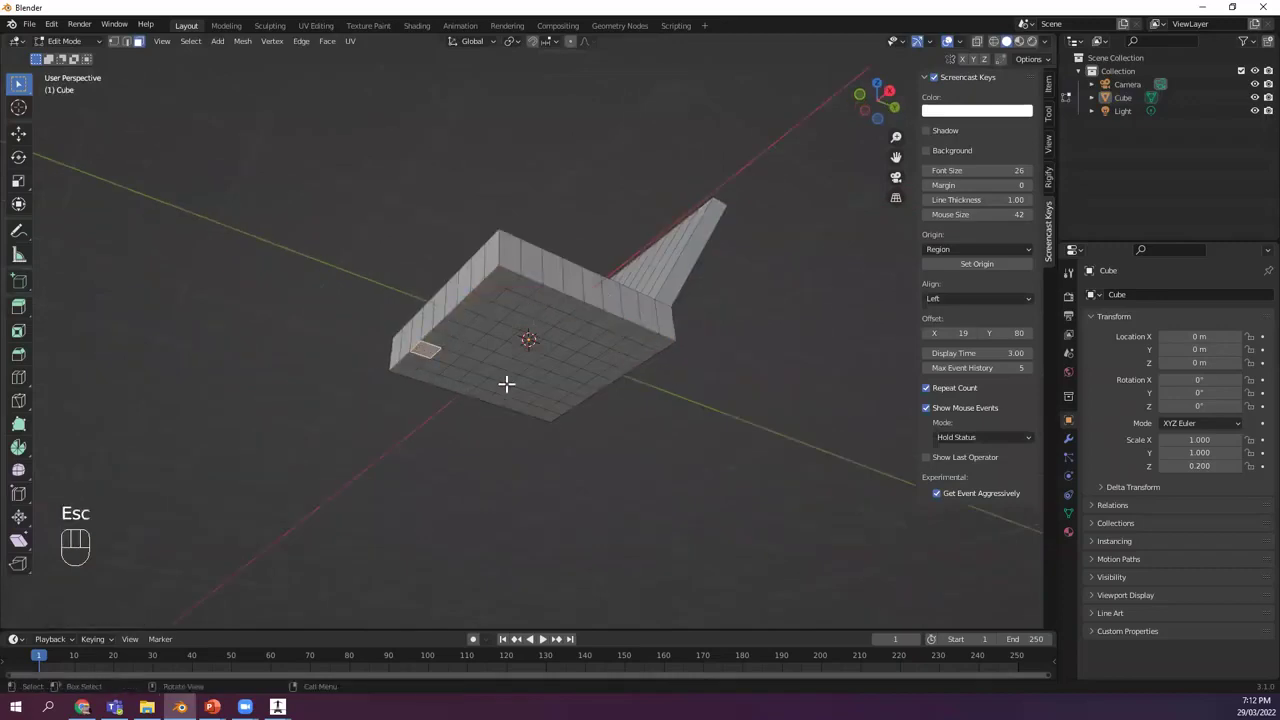
# Select the four corner faces on the seat's underside, extrude them downward as chair legs, and return to Object Mode.
pyautogui.click(399, 368)
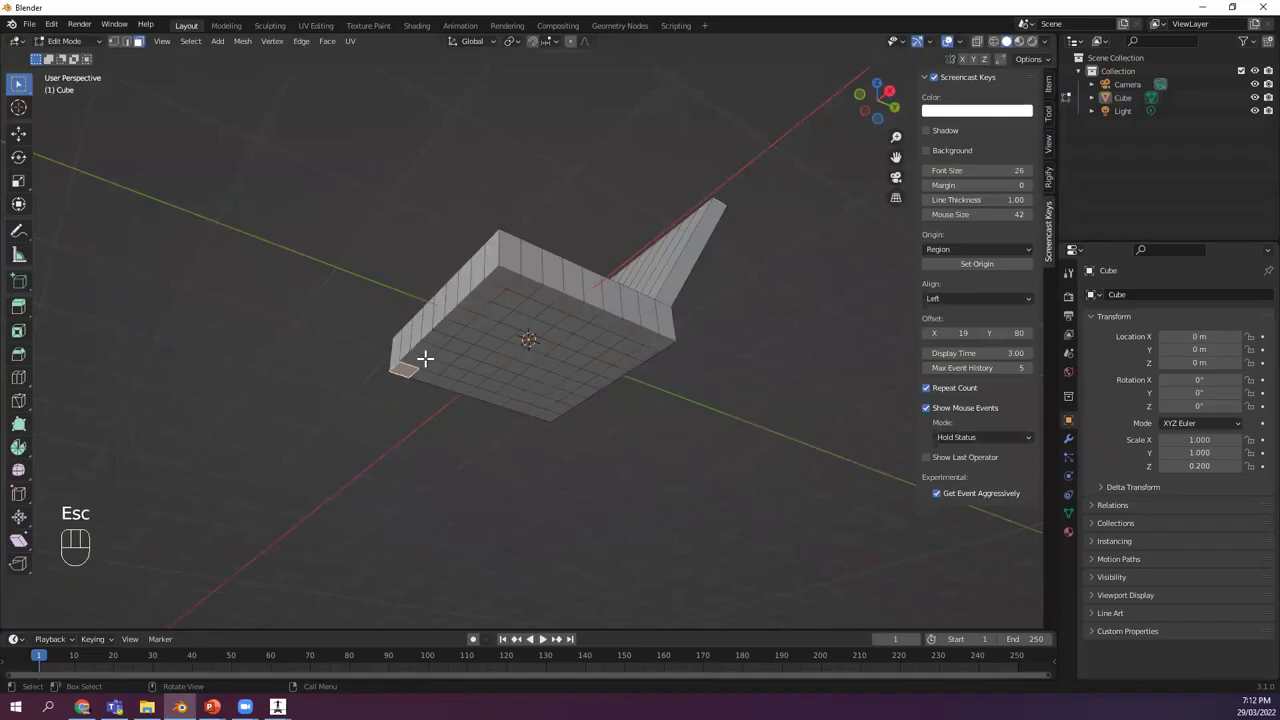
pyautogui.keyDown('shift'); pyautogui.click(504, 278); pyautogui.keyUp('shift')
pyautogui.keyDown('shift'); pyautogui.click(655, 343); pyautogui.keyUp('shift')
pyautogui.keyDown('shift'); pyautogui.click(546, 416); pyautogui.keyUp('shift')
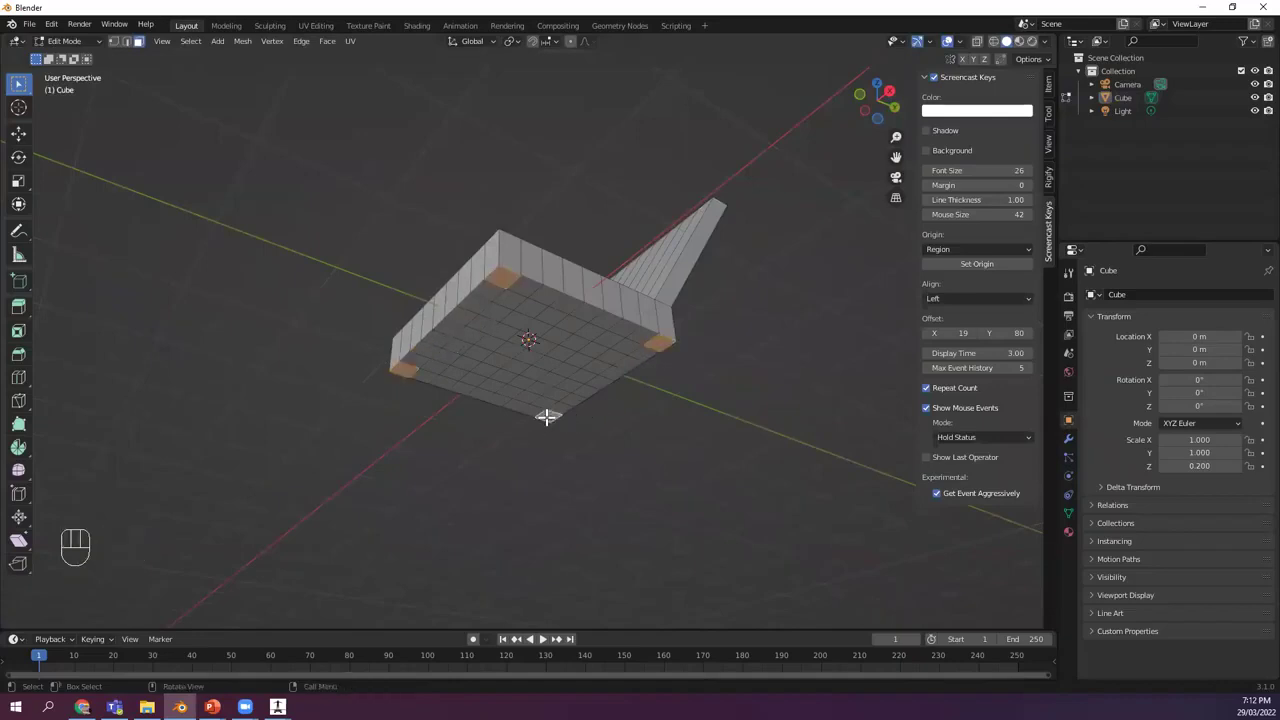
pyautogui.press('e')
pyautogui.click(580, 580)
pyautogui.moveTo(580, 580); pyautogui.dragTo(720, 400, button='middle')
pyautogui.press('Tab')
# Set the base color of the chair's material to lime green.
pyautogui.click(508, 342)
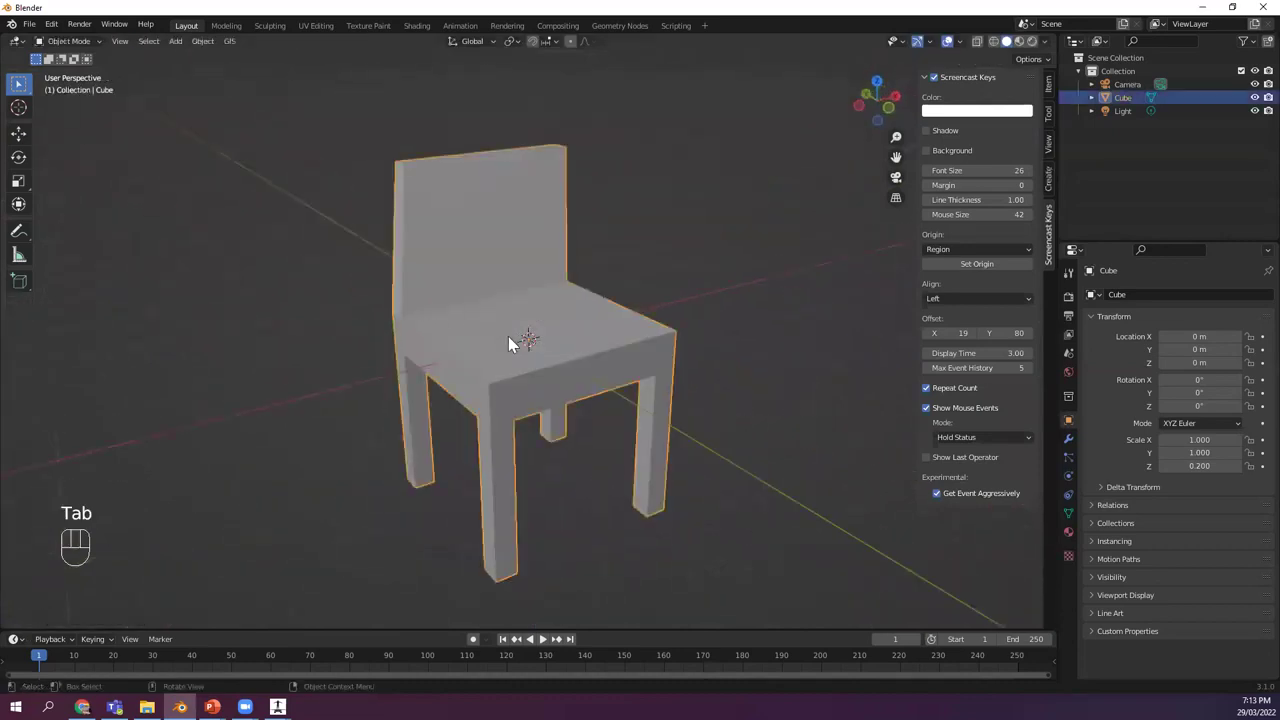
pyautogui.click(1068, 532)
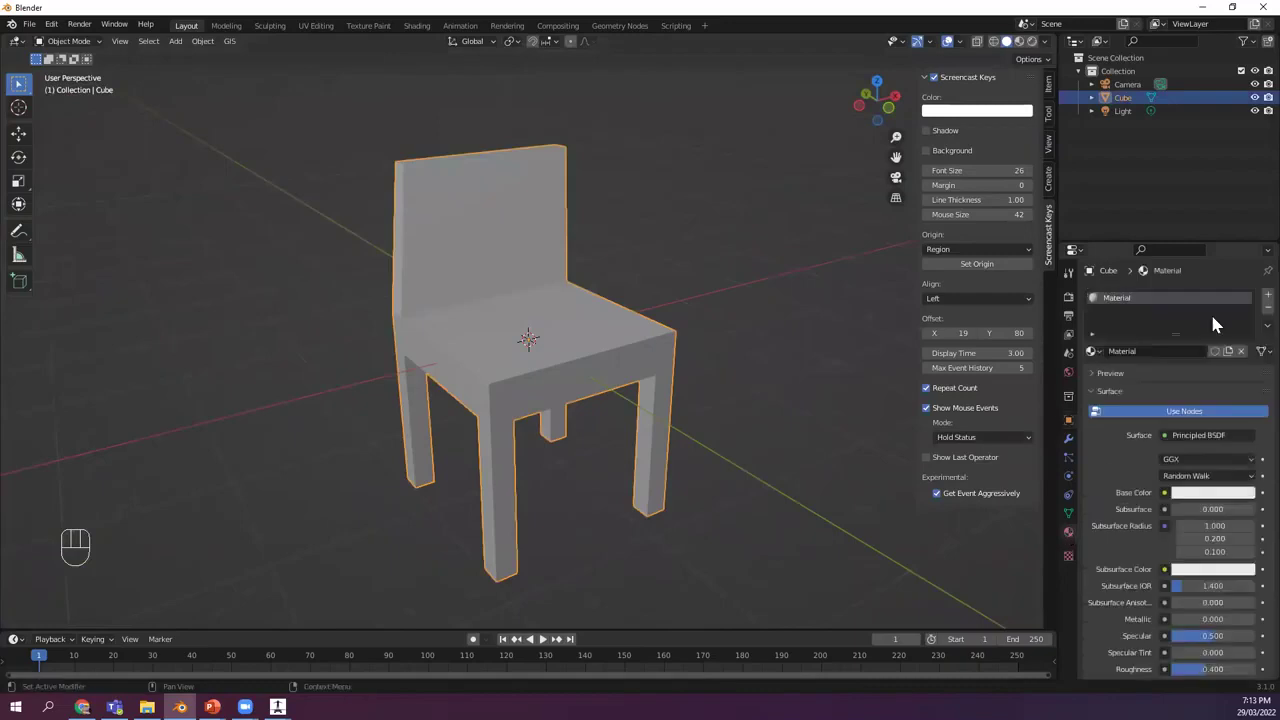
pyautogui.click(1237, 492)
pyautogui.click(1147, 356)
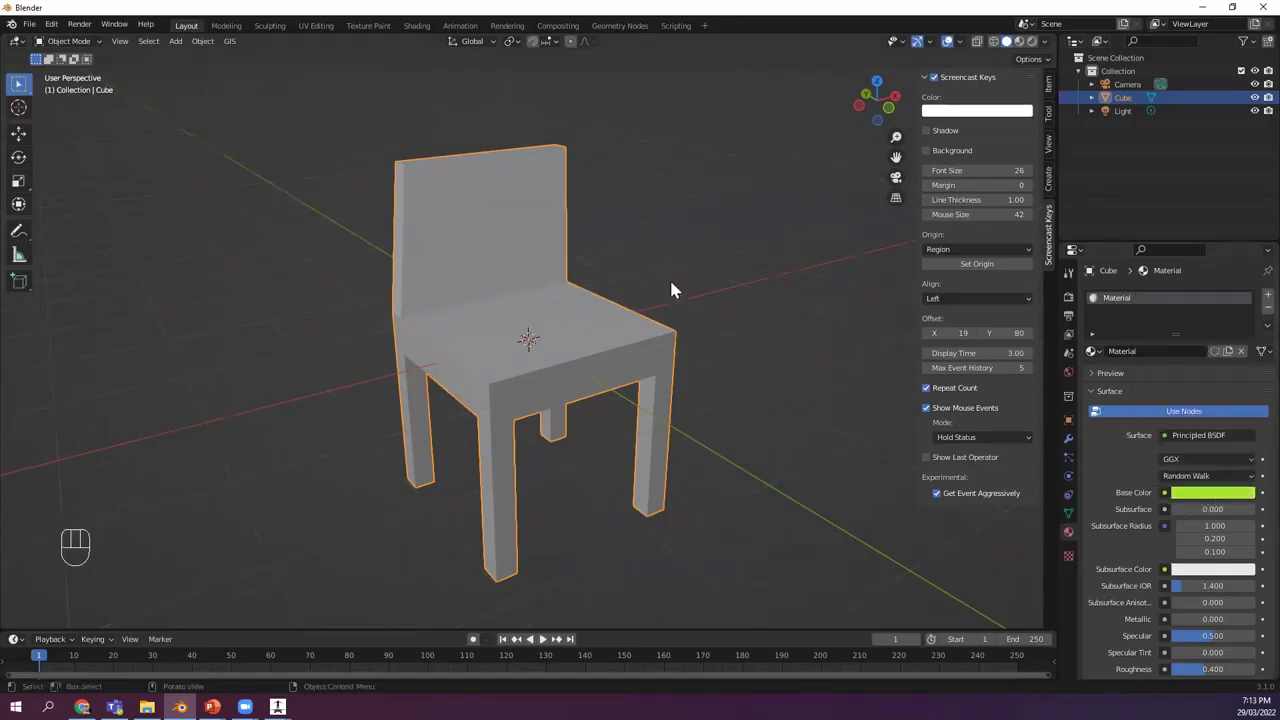
# Keep the chair selected and switch the viewport to Material Preview shading.
pyautogui.click(583, 285)
pyautogui.click(560, 316)
pyautogui.click(1019, 44)
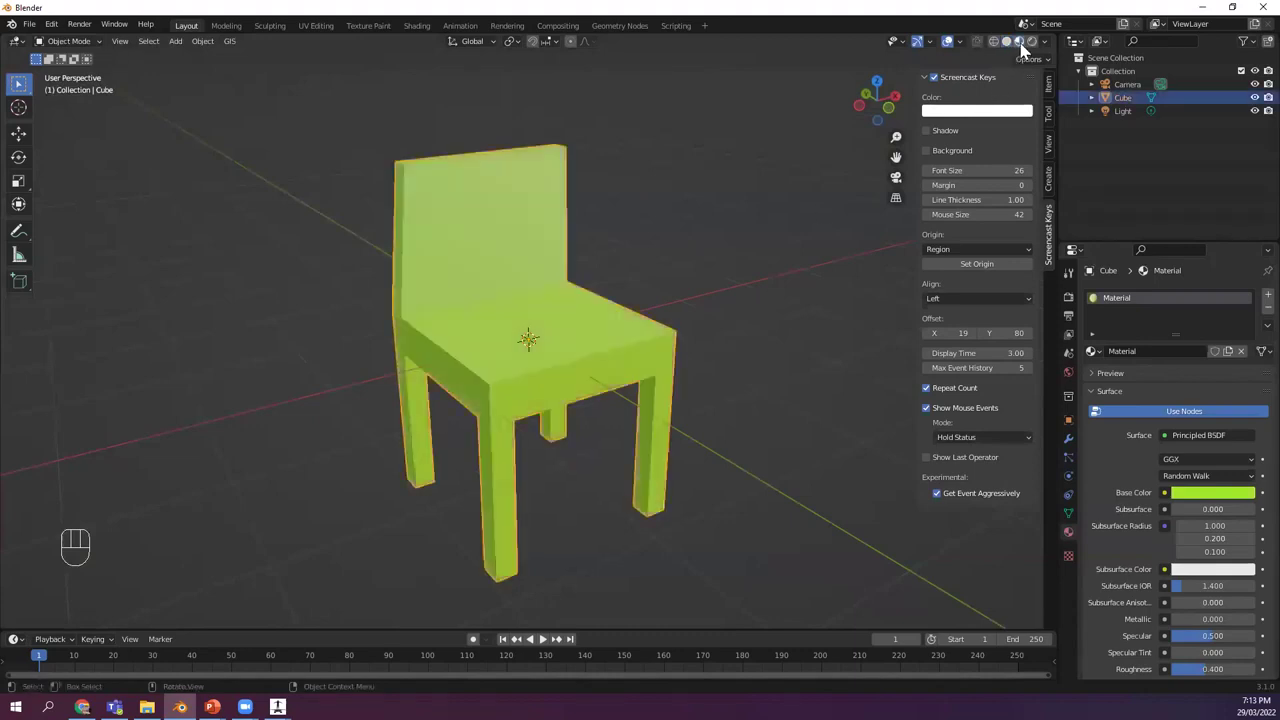
# Add a monkey mesh at the 3D cursor in the chair's seat.
pyautogui.moveTo(560, 278); pyautogui.dragTo(586, 400, button='middle')
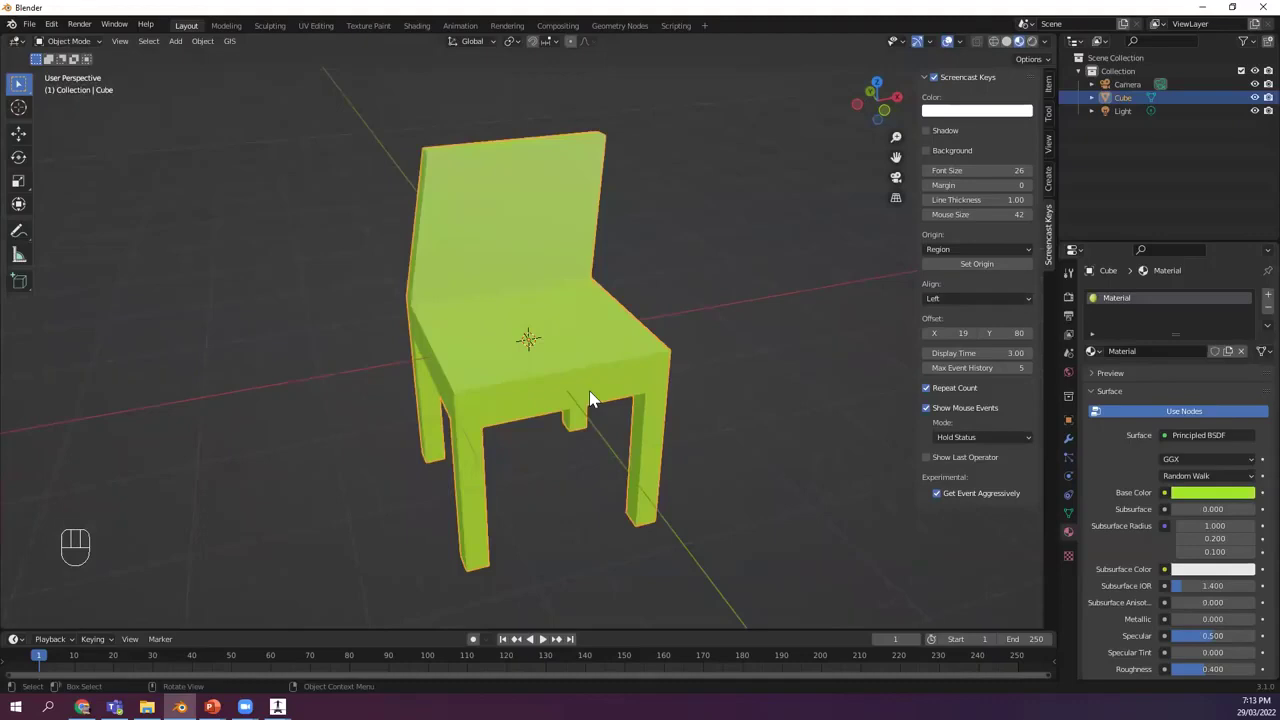
pyautogui.hotkey('shift', 'a')
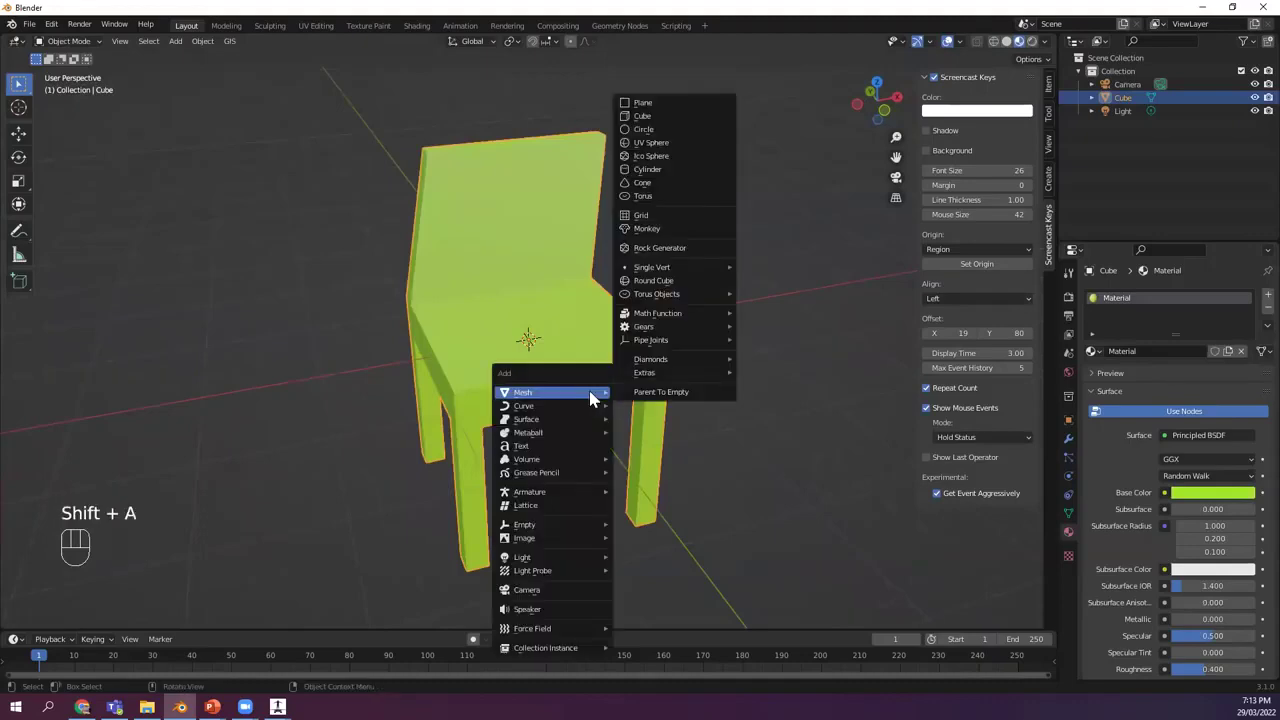
pyautogui.click(716, 229)
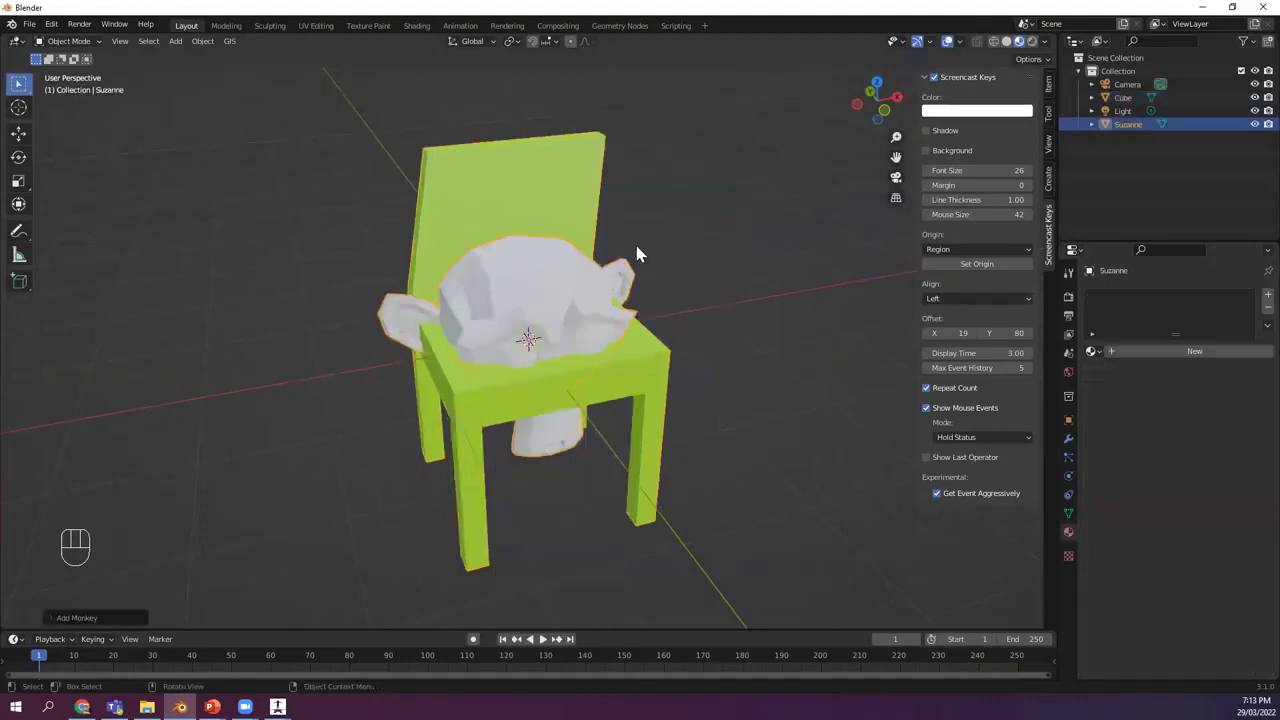
# Move the monkey head up in front of the backrest and scale it to 0.2.
pyautogui.write('s.3')
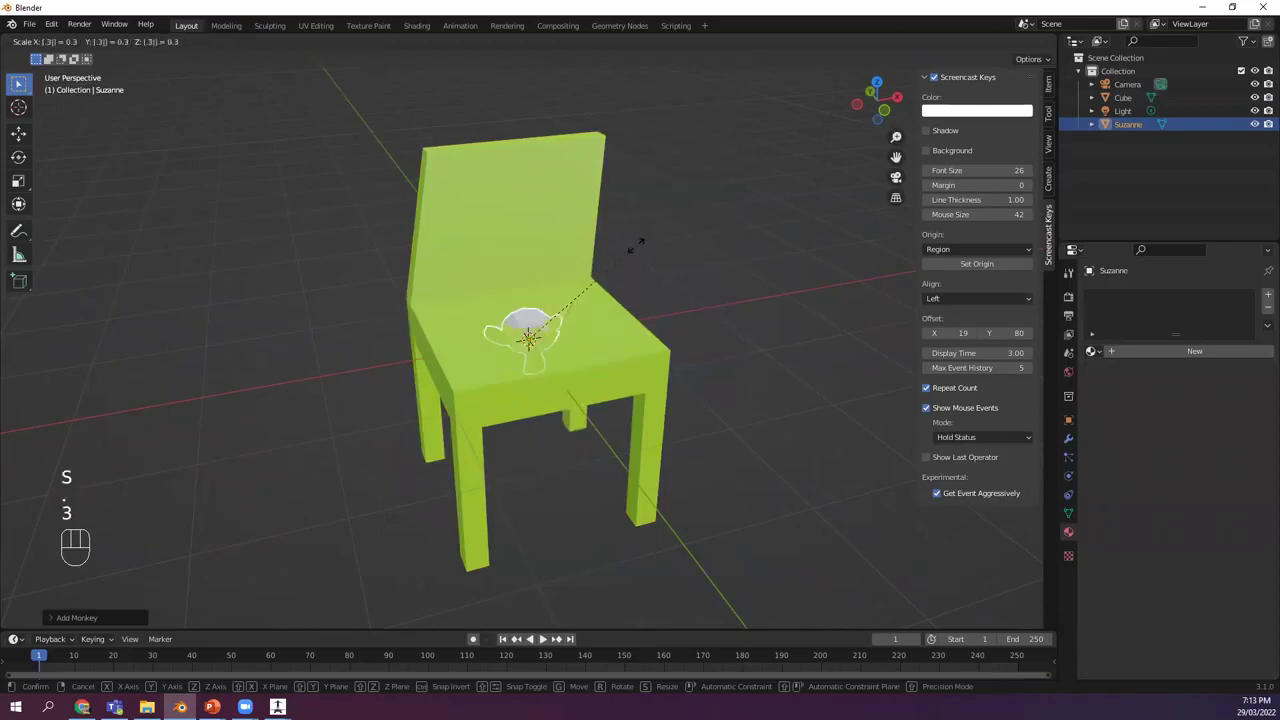
pyautogui.write('g')
pyautogui.click(563, 226)
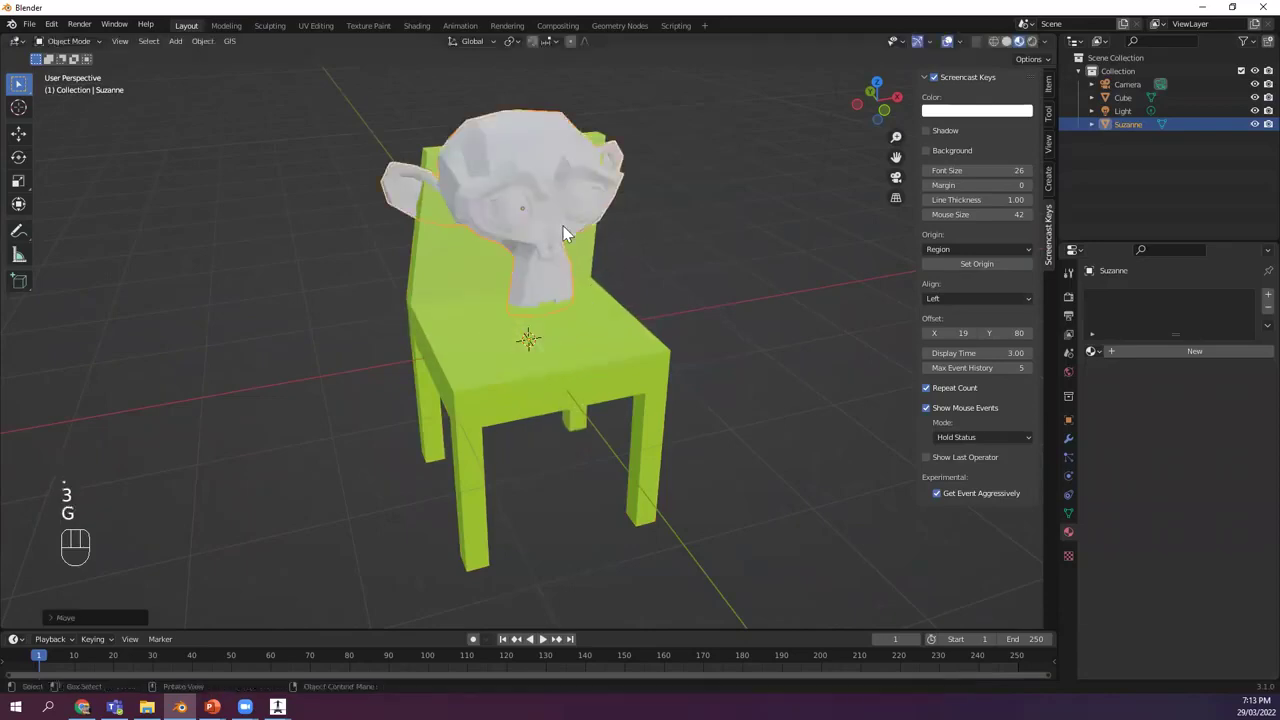
pyautogui.write('s.2')
pyautogui.press('Return')
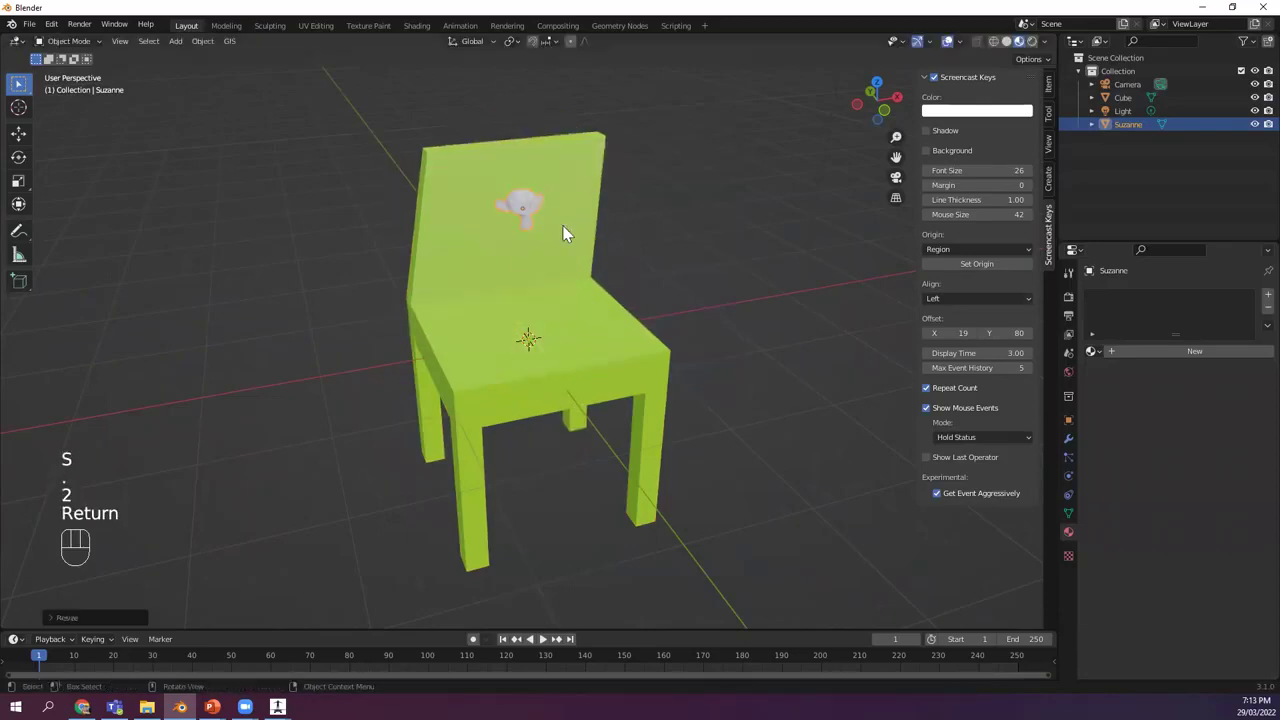
# Move the chair freely a short distance so the backrest shifts relative to the monkey head.
pyautogui.click(512, 214)
pyautogui.press('g')
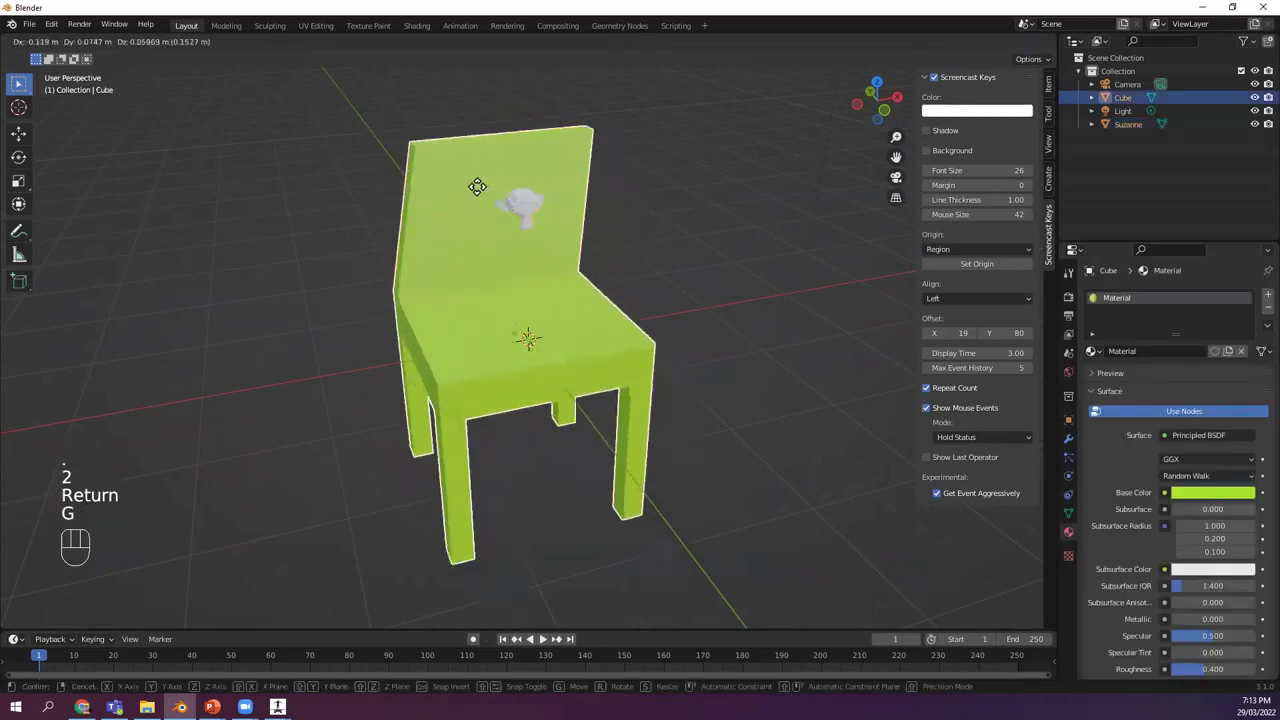
pyautogui.click(449, 160)
pyautogui.moveTo(449, 160); pyautogui.dragTo(497, 216, button='middle')
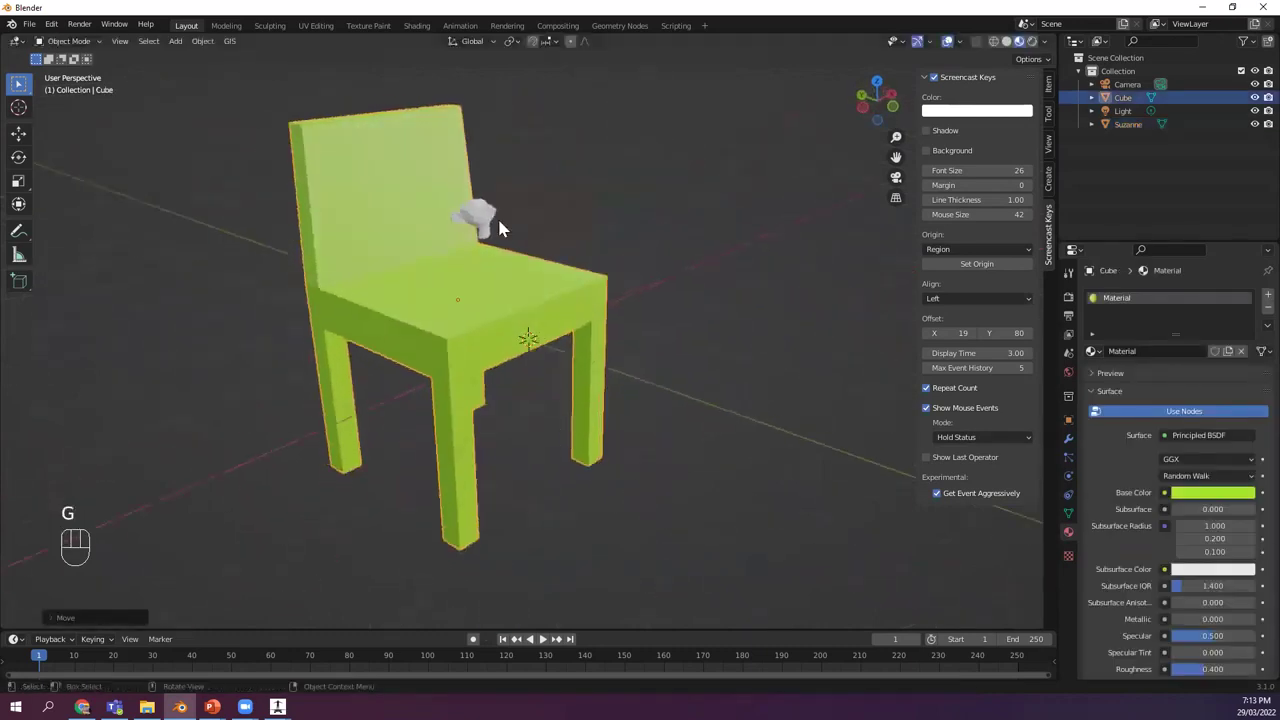
# Give the monkey head a new material and set its base color to pink.
pyautogui.click(493, 217)
pyautogui.click(1130, 351)
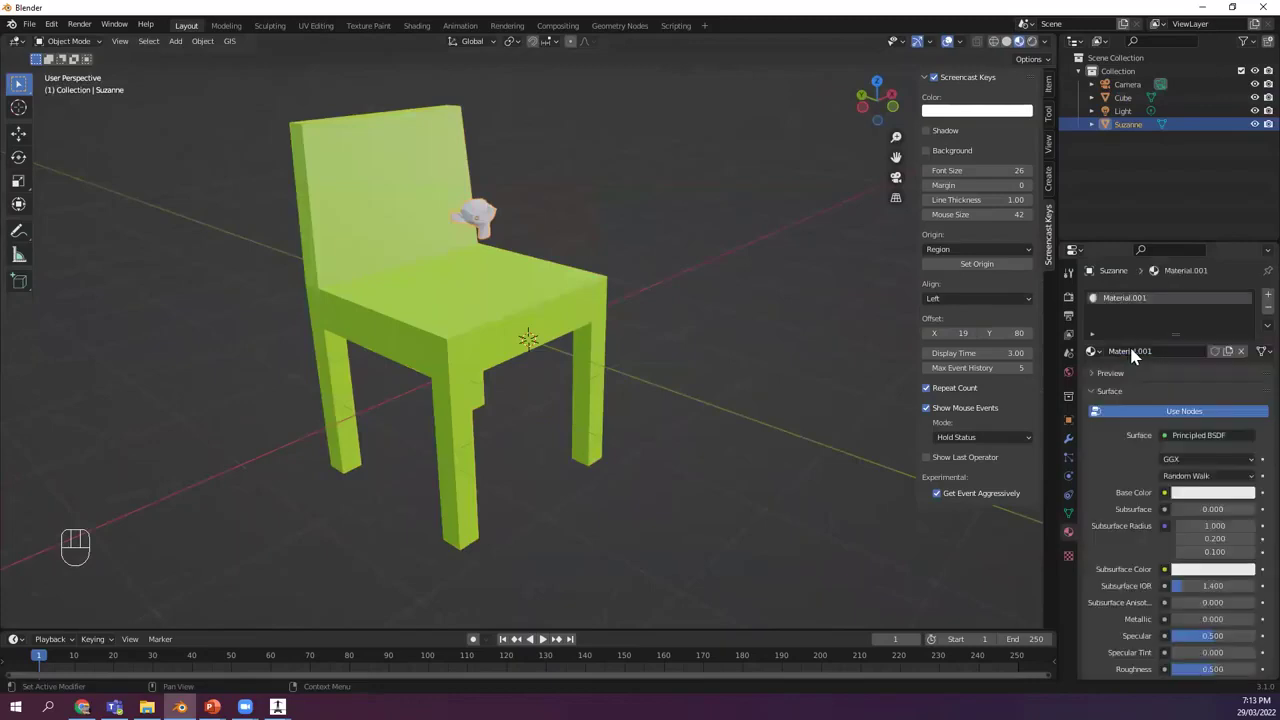
pyautogui.click(1212, 492)
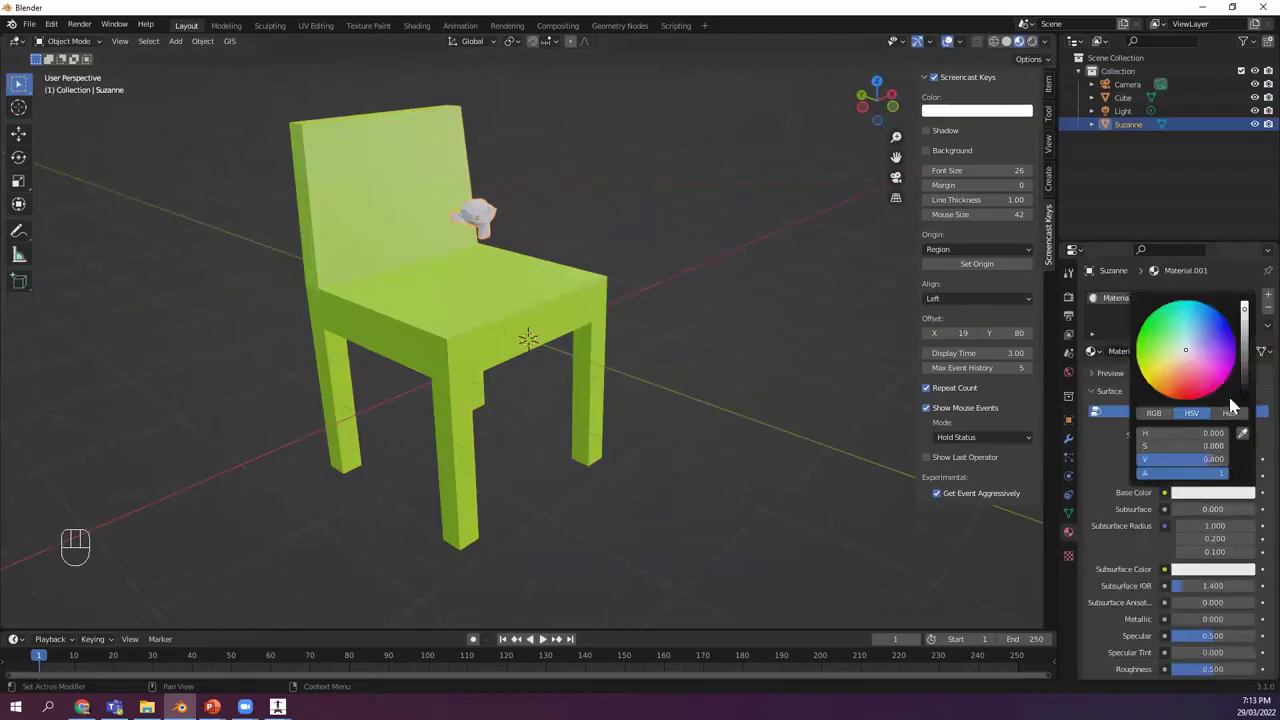
pyautogui.click(1207, 383)
pyautogui.click(681, 389)
# Select all objects and review the Ogre3D (.scene and .mesh) export options in the blender scenes folder, leaving without exporting.
pyautogui.moveTo(634, 354)
pyautogui.mouseDown(button='middle')
pyautogui.moveTo(545, 367)
pyautogui.moveTo(632, 372)
pyautogui.mouseUp(button='middle')
pyautogui.press('a')
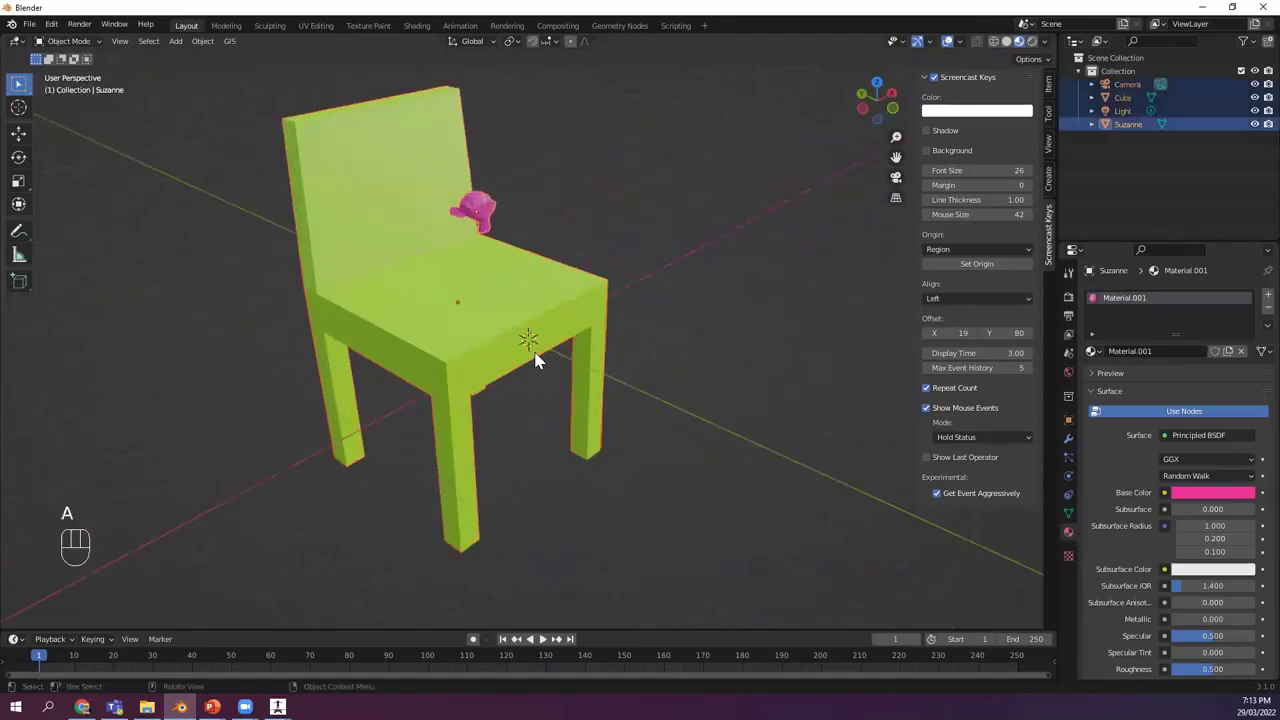
pyautogui.click(29, 23)
pyautogui.moveTo(60, 217)
pyautogui.click(29, 24)
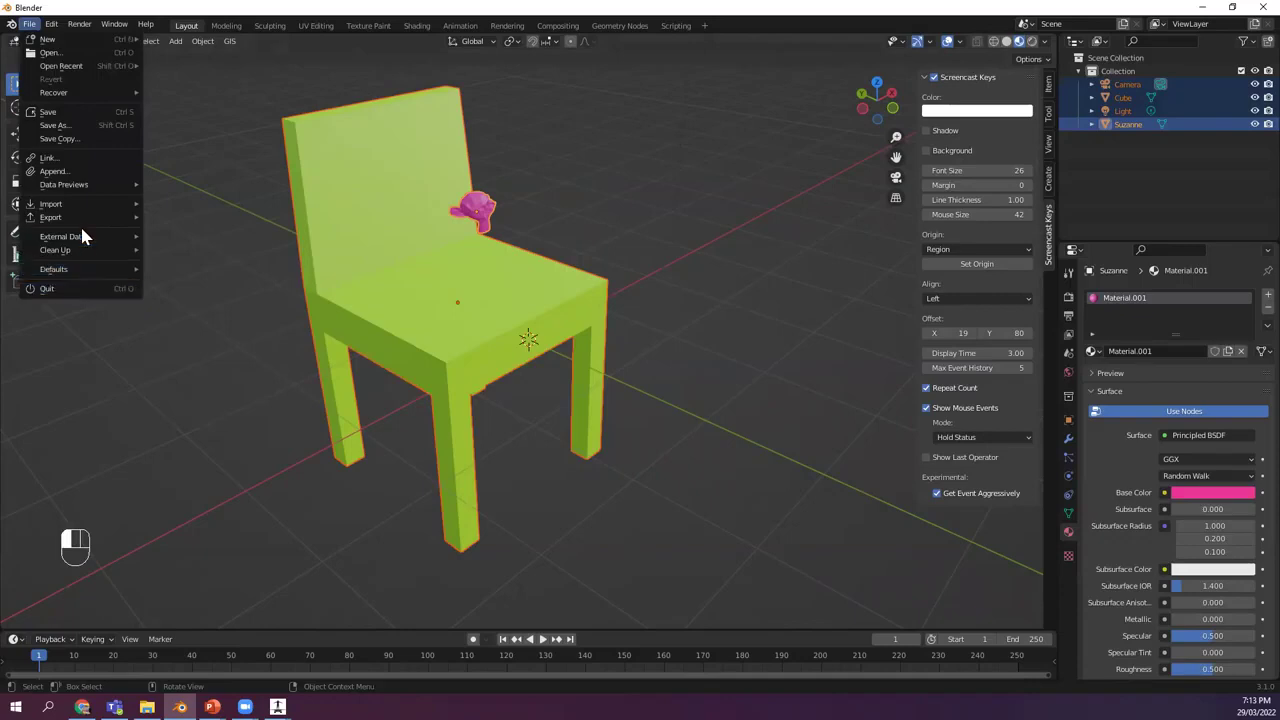
pyautogui.click(29, 24)
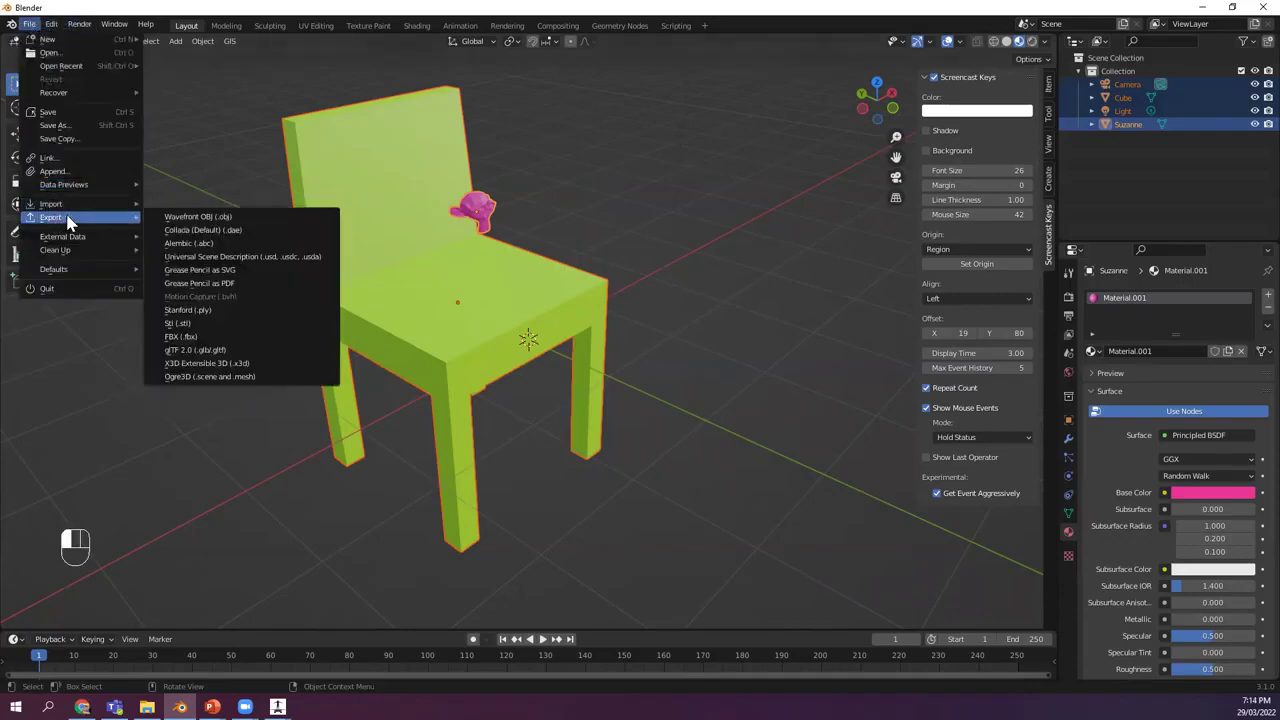
pyautogui.click(258, 376)
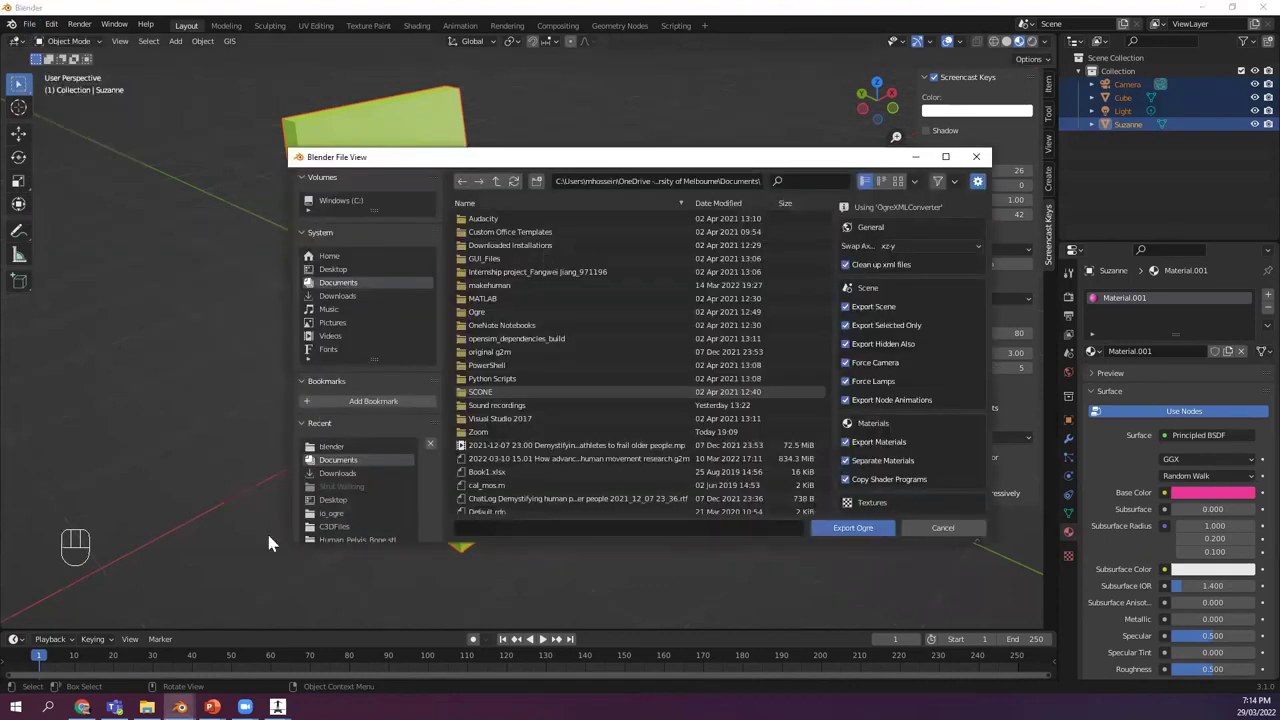
pyautogui.click(330, 447)
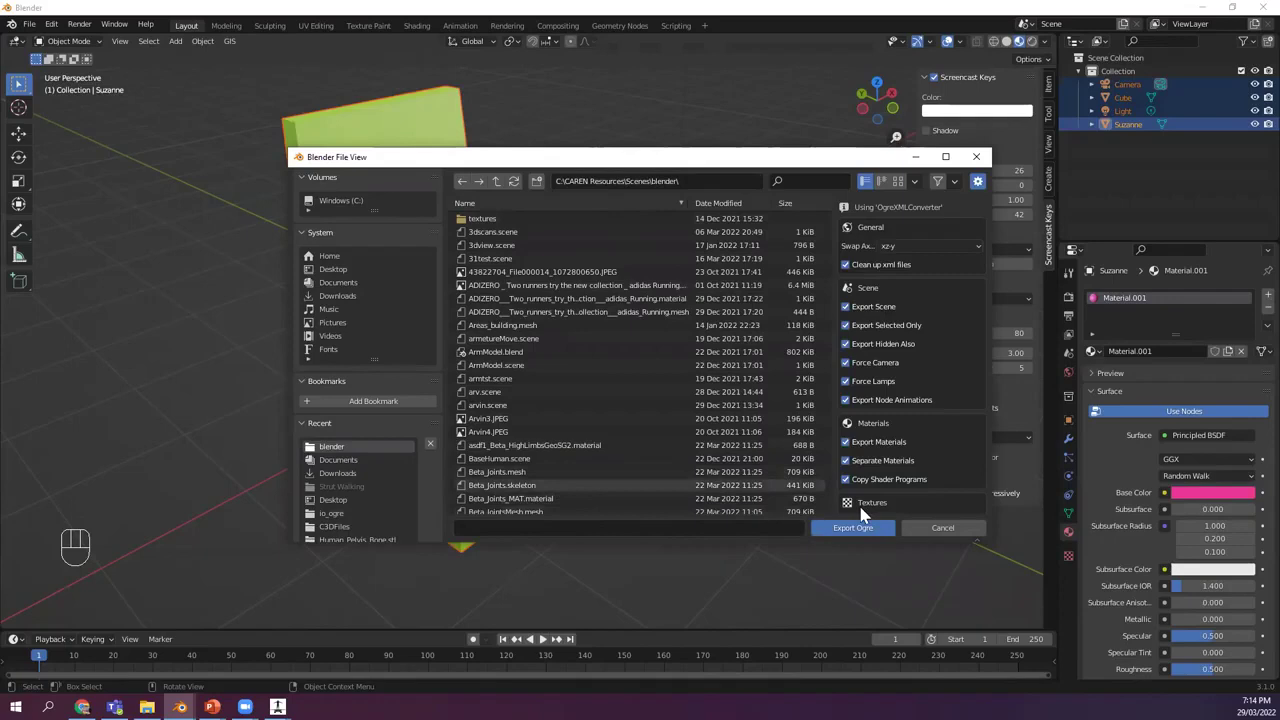
pyautogui.click(955, 535)
# Switch to the D-Flow 3 window.
pyautogui.moveTo(278, 707)
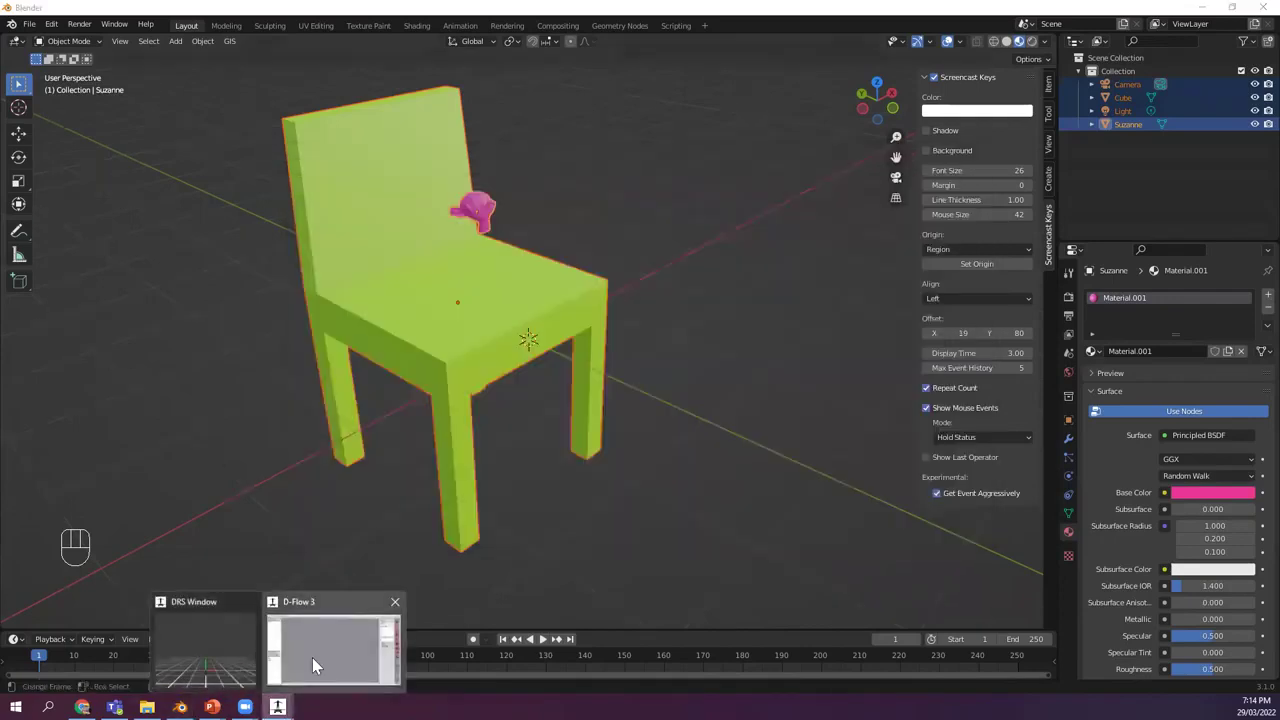
pyautogui.click(312, 657)
pyautogui.click(99, 27)
pyautogui.moveTo(39, 27)
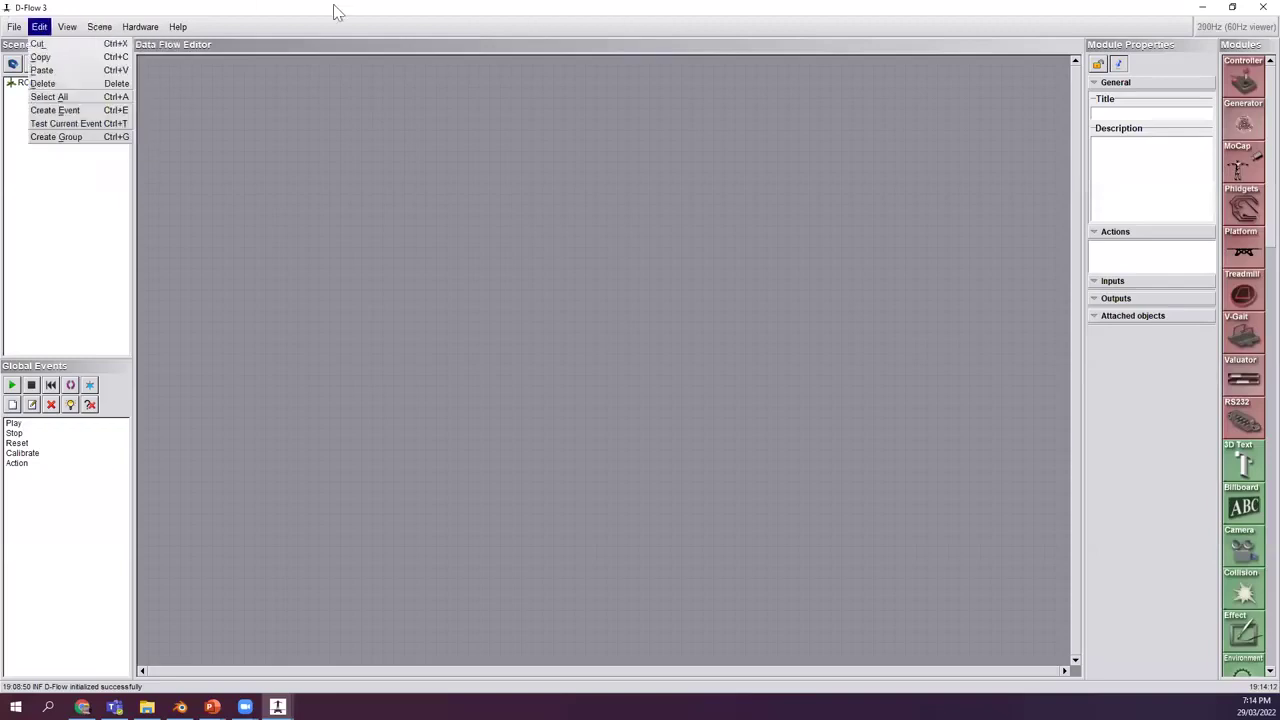
pyautogui.click(163, 122)
# Add the scene file newChairMonkey.scene from the blender folder to the D-Flow project.
pyautogui.click(99, 27)
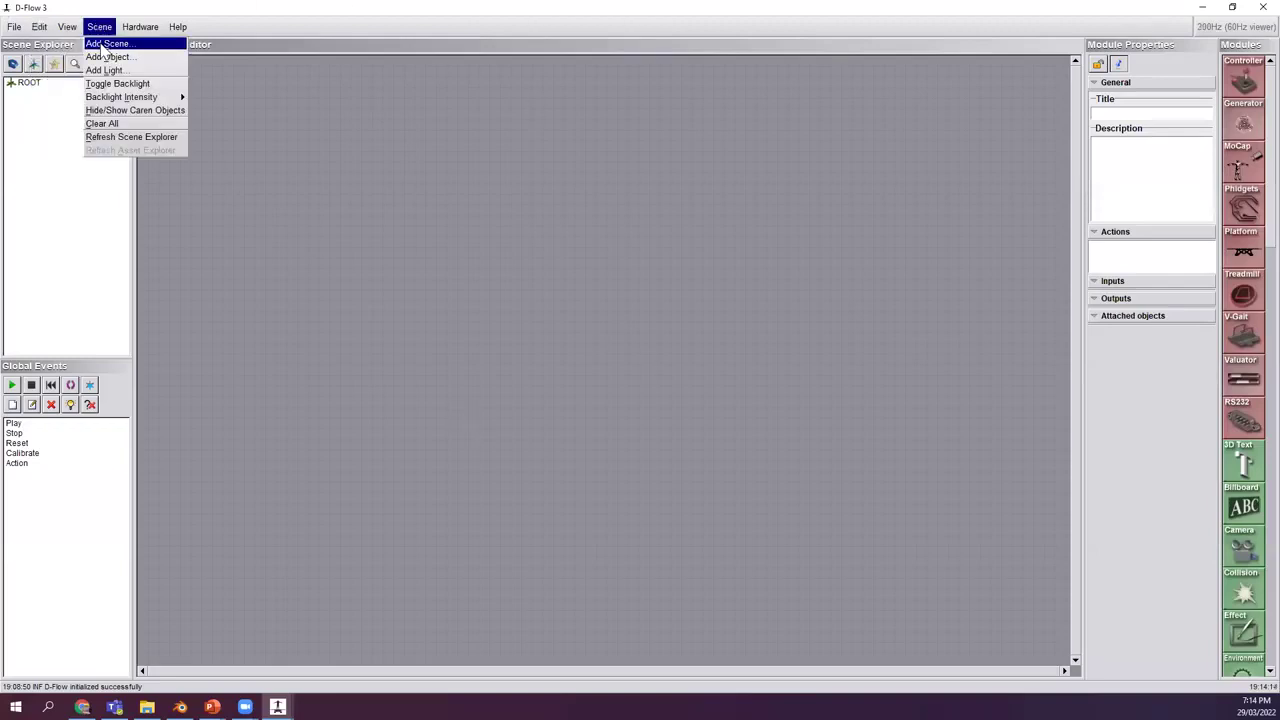
pyautogui.click(454, 435)
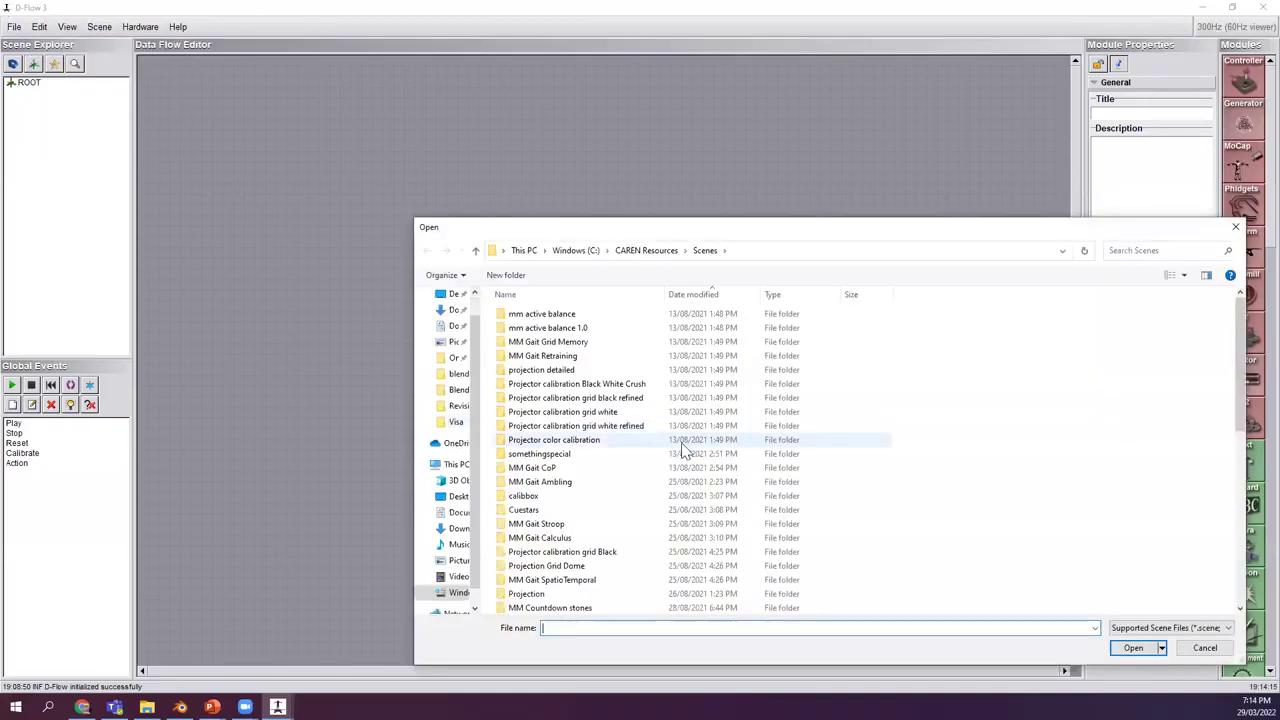
pyautogui.click(579, 442)
pyautogui.scroll(-5, 583, 450)
pyautogui.doubleClick(580, 440)
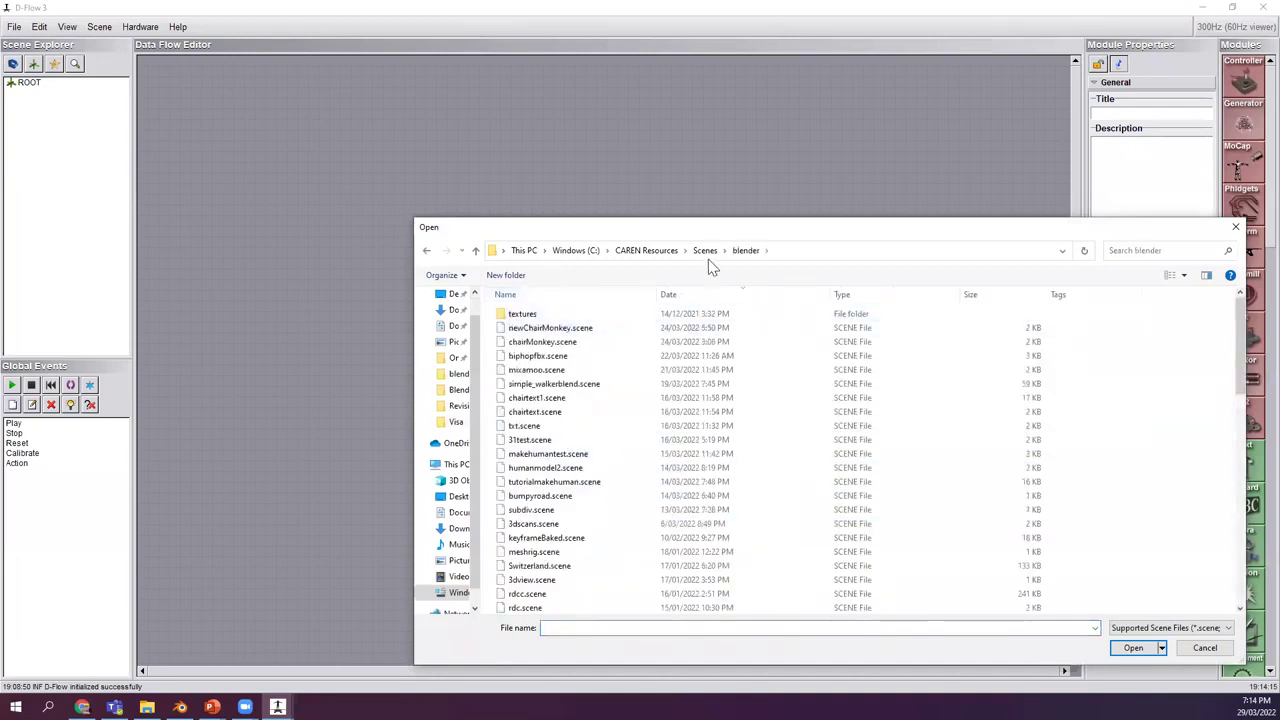
pyautogui.click(549, 328)
pyautogui.click(1133, 648)
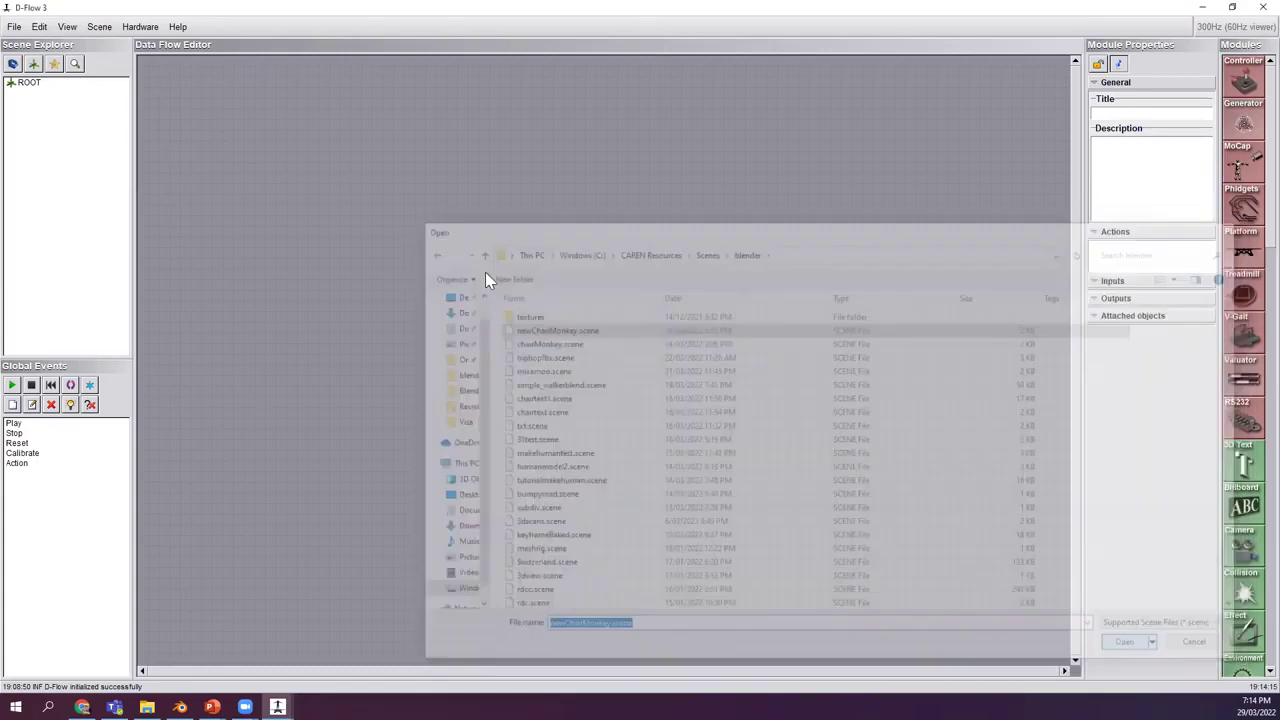
# Bring up the DRS Window, adjust its view of the chair, and hide the ground grid.
pyautogui.moveTo(278, 707)
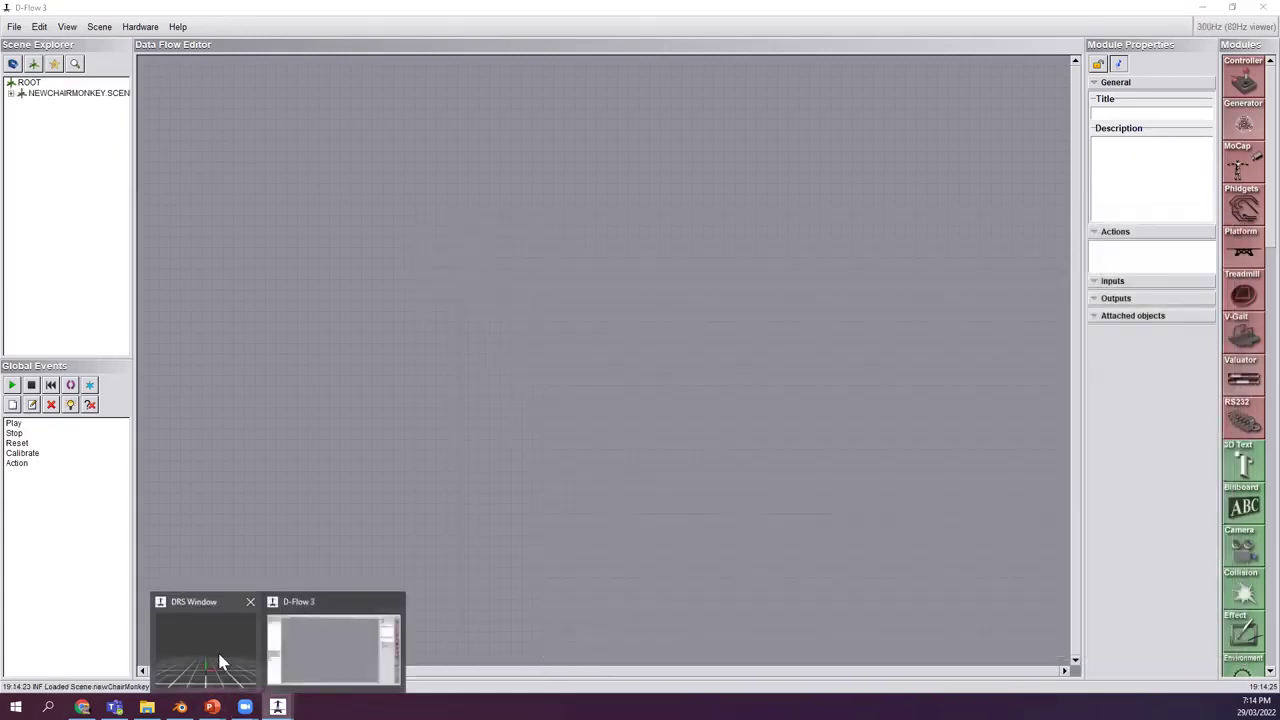
pyautogui.click(217, 649)
pyautogui.scroll(-3, 881, 303)
pyautogui.moveTo(880, 302)
pyautogui.mouseDown()
pyautogui.moveTo(874, 317)
pyautogui.moveTo(883, 297)
pyautogui.mouseUp()
pyautogui.press('g')
# Create an Object module from the NEWCHAIRMONKEY scene and offset it 1.7 m in X, slightly negative in Z, with X rotation of -17 degrees.
pyautogui.moveTo(55, 95); pyautogui.dragTo(337, 234)
pyautogui.doubleClick(389, 238)
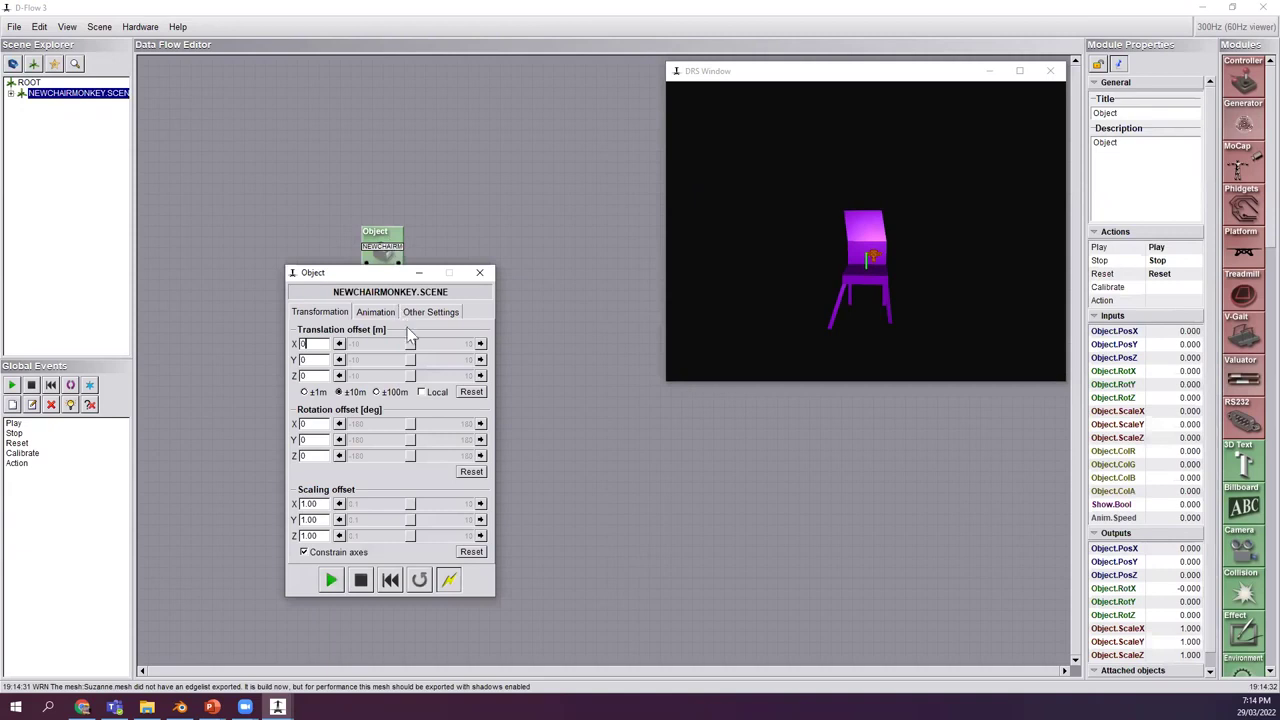
pyautogui.moveTo(410, 345); pyautogui.dragTo(398, 376)
pyautogui.moveTo(410, 424)
pyautogui.mouseDown()
pyautogui.moveTo(425, 425)
pyautogui.moveTo(405, 426)
pyautogui.mouseUp()
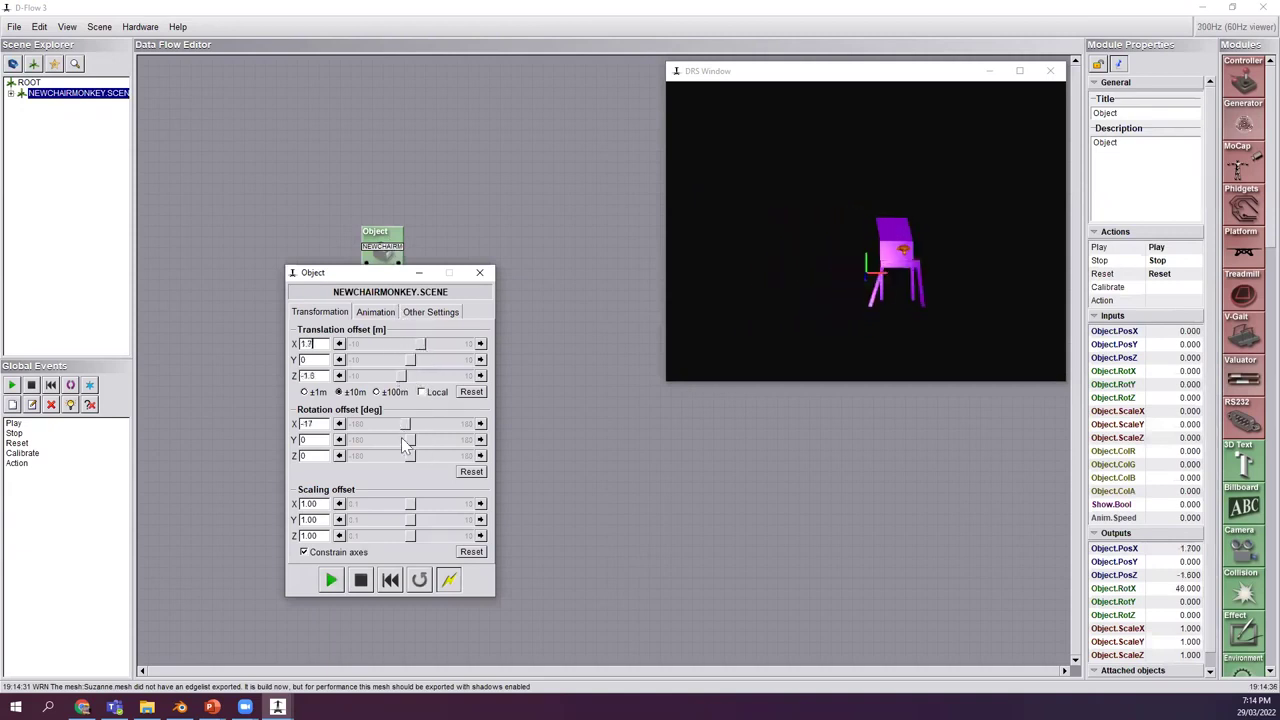
pyautogui.click(480, 272)
pyautogui.click(316, 308)
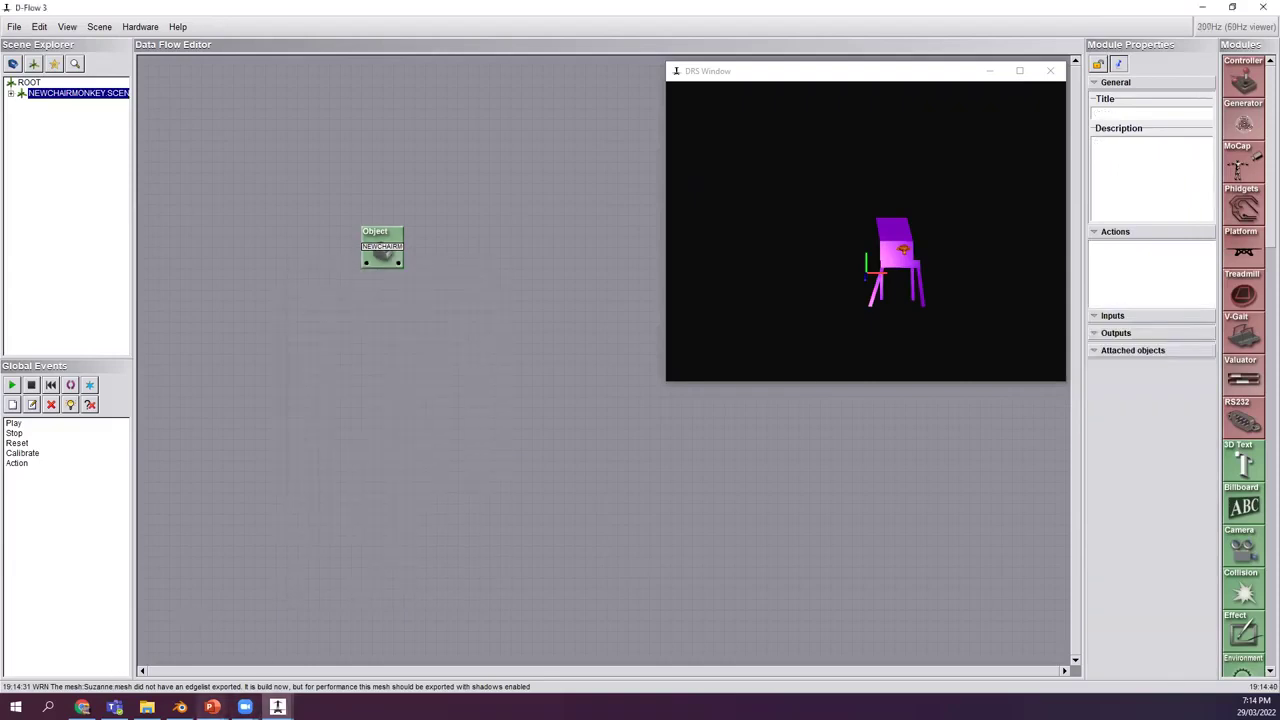
# Switch to the PowerPoint slide show and minimize the DRS Window covering the demo slide.
pyautogui.moveTo(212, 707)
pyautogui.click(216, 648)
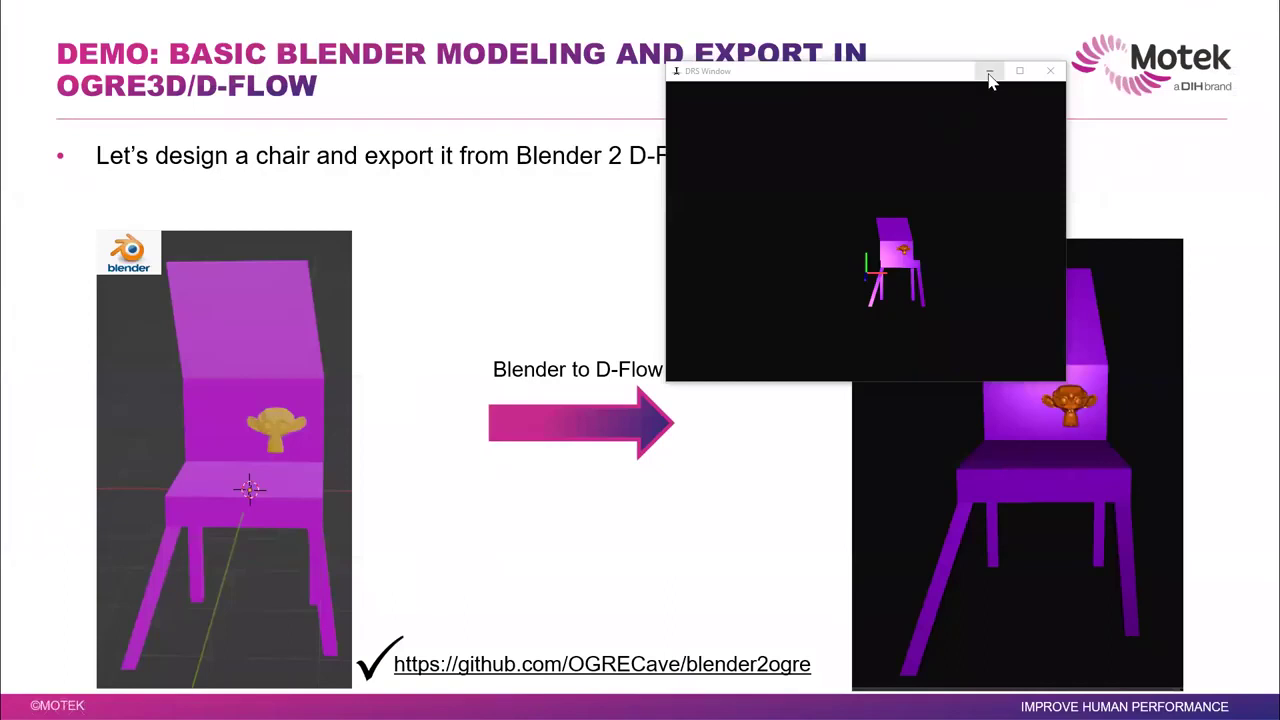
pyautogui.click(990, 76)
pyautogui.click(690, 422)
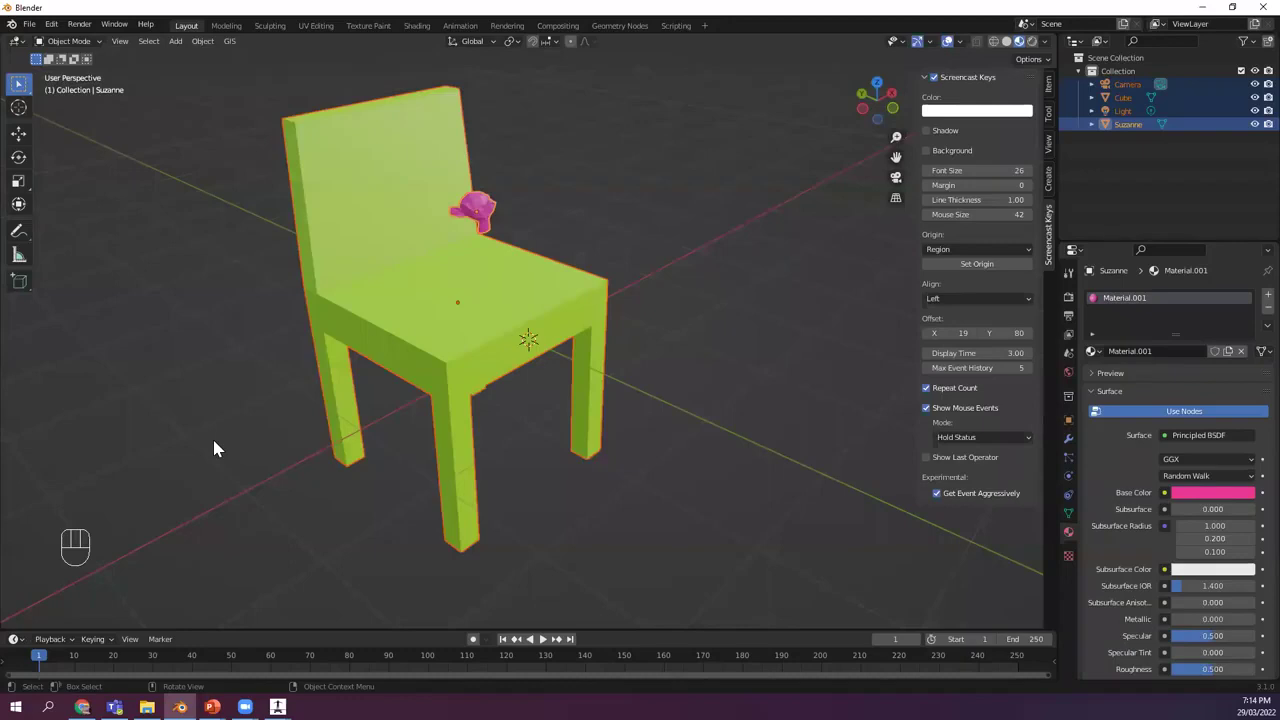
# Start a new Blender file without saving the chair scene.
pyautogui.hotkey('ctrl', 'n')
pyautogui.click(258, 412)
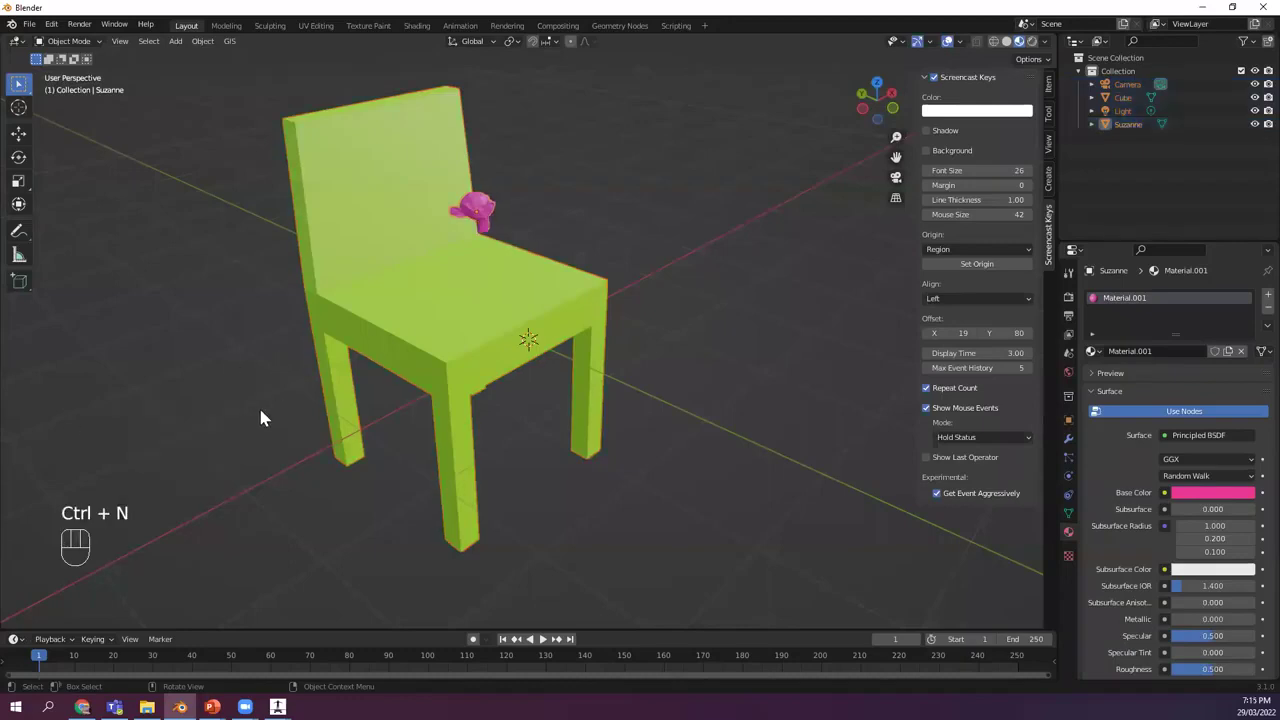
pyautogui.hotkey('ctrl', 'n')
pyautogui.click(260, 412)
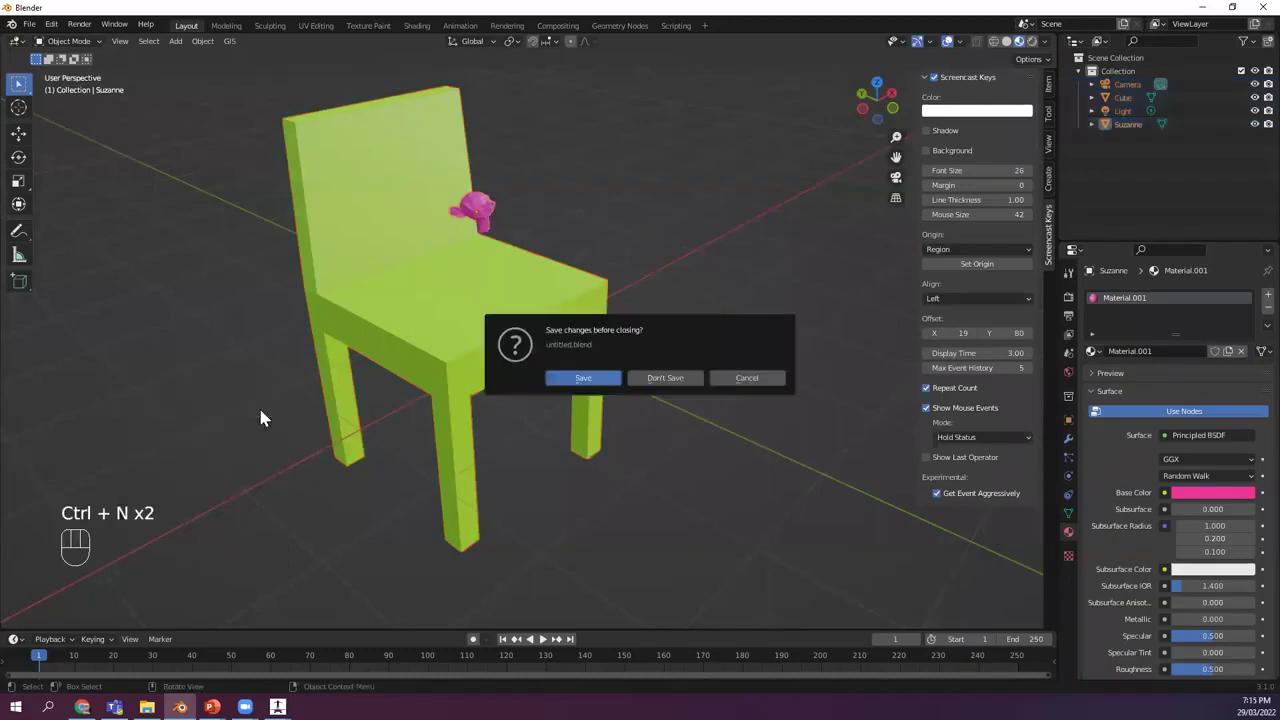
pyautogui.click(658, 380)
# Delete the default cube from the new scene.
pyautogui.click(544, 341)
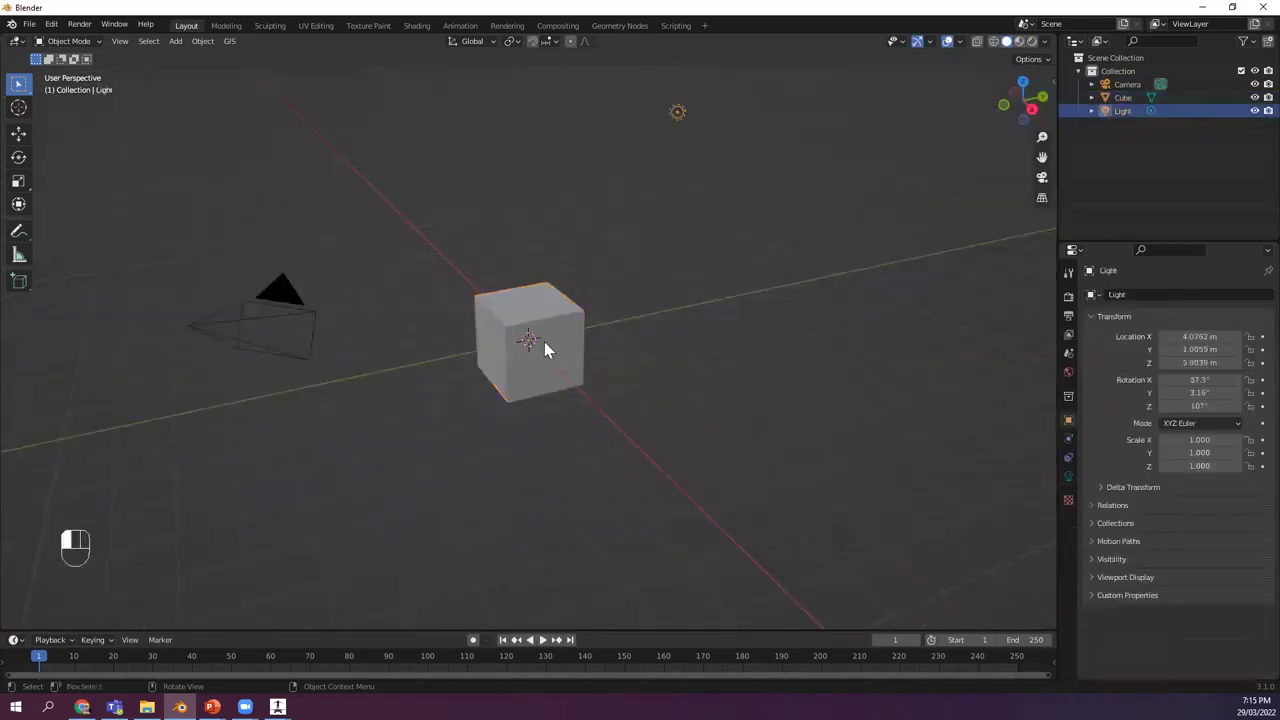
pyautogui.click(544, 341)
pyautogui.press('Delete')
# Add a masonry wall from the extra mesh objects at the world origin.
pyautogui.hotkey('shift', 'a')
pyautogui.moveTo(546, 343)
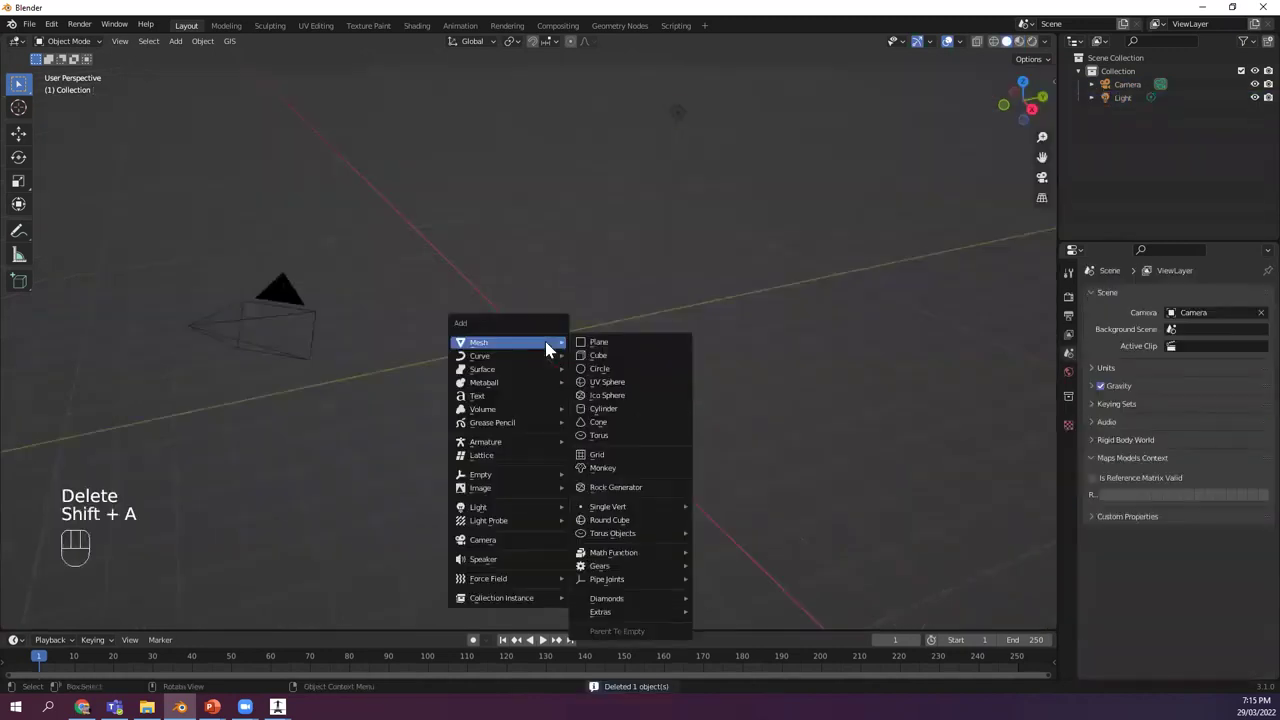
pyautogui.click(394, 221)
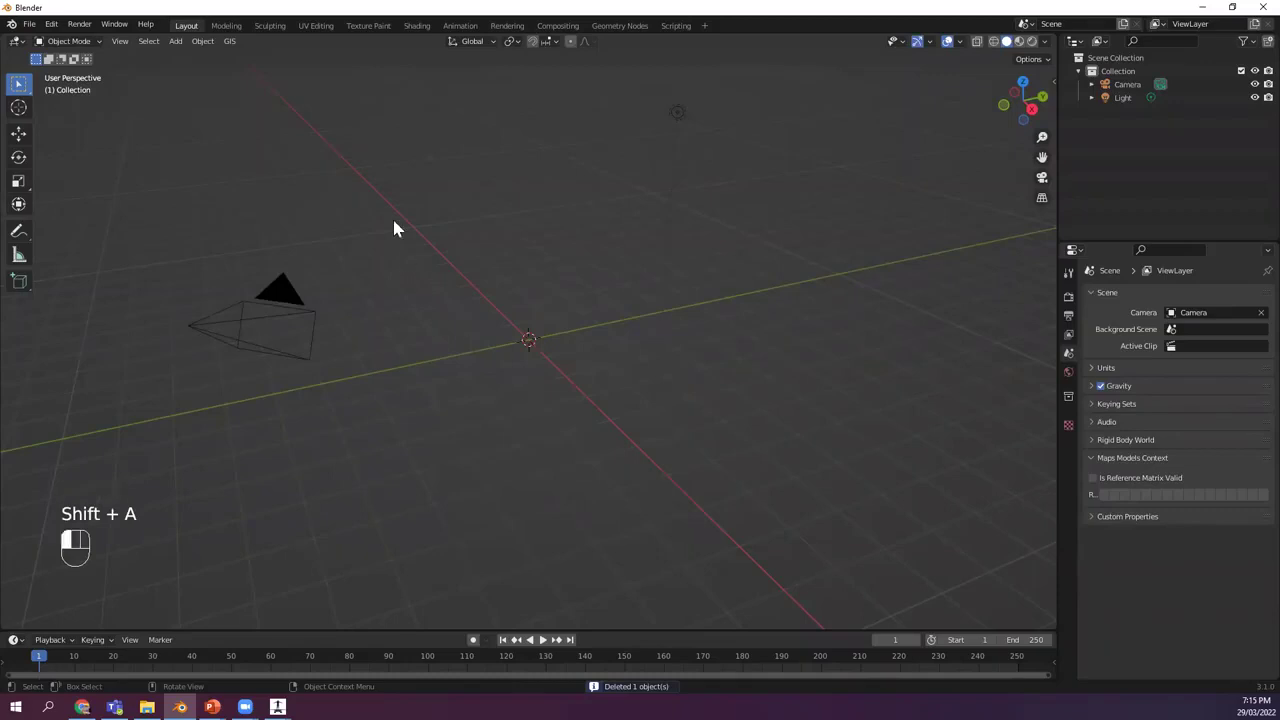
pyautogui.hotkey('shift', 'a')
pyautogui.moveTo(394, 222)
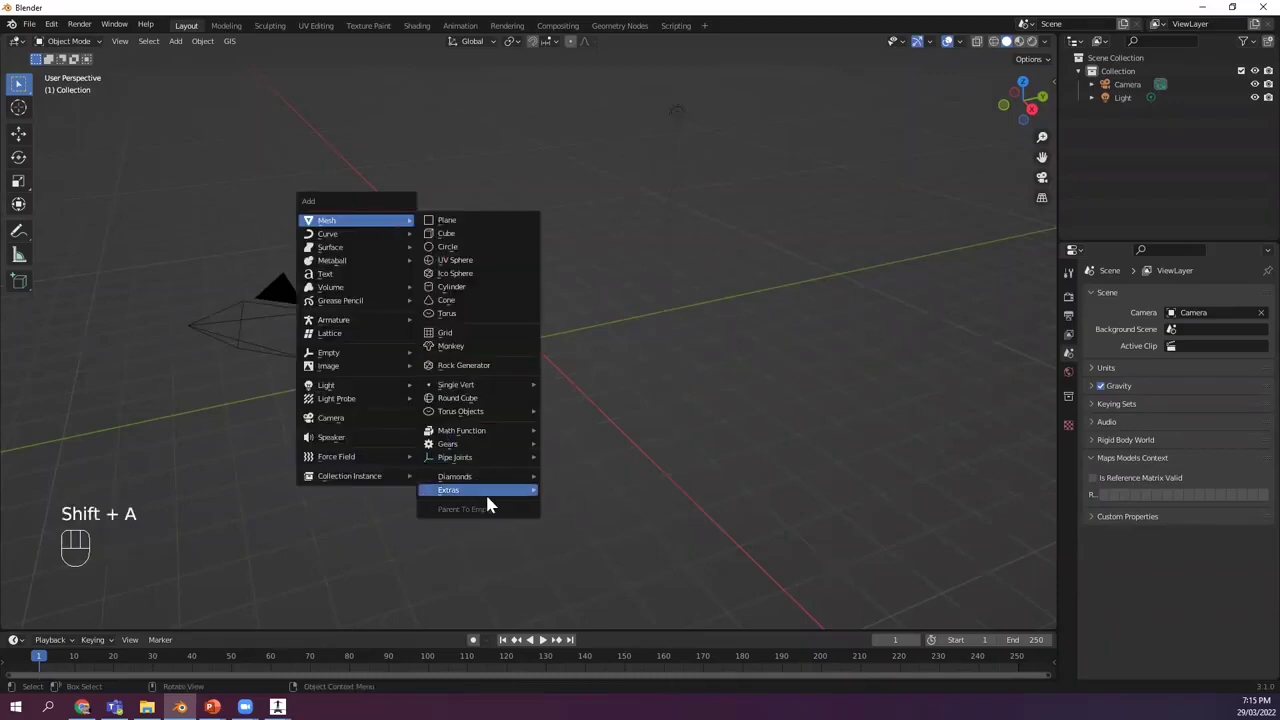
pyautogui.moveTo(485, 491)
pyautogui.click(590, 504)
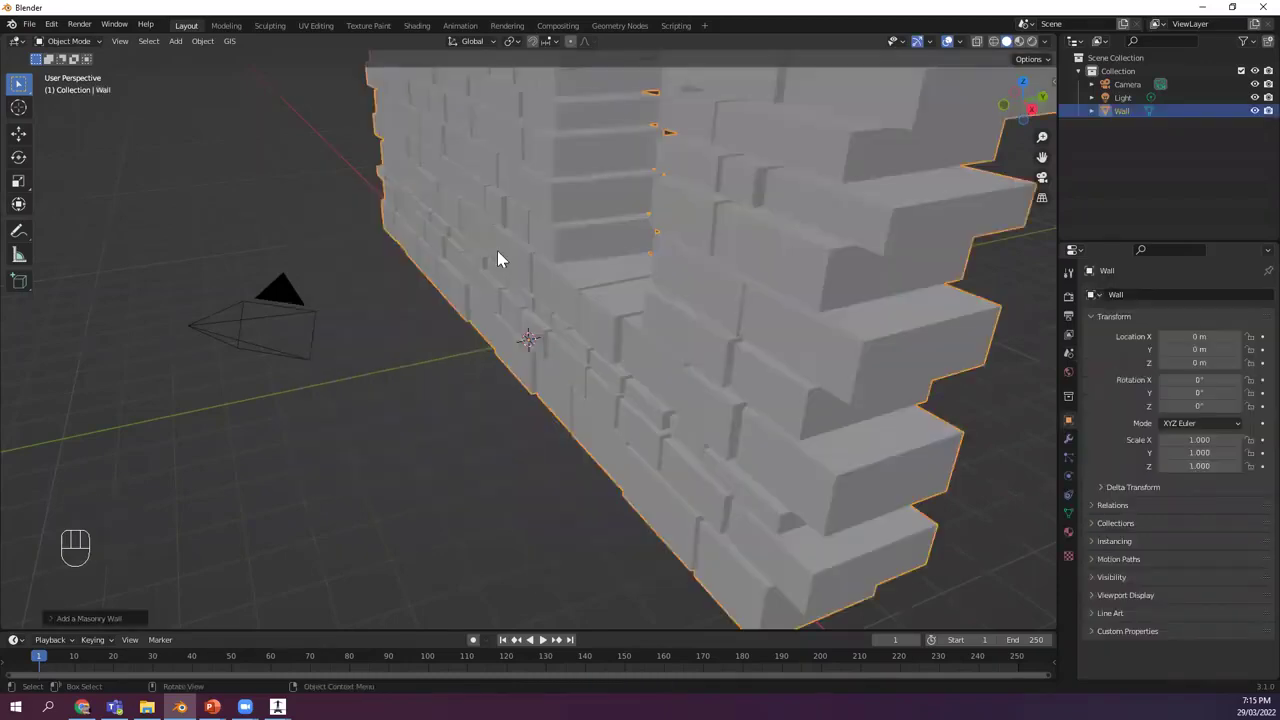
# Create a linked duplicate of the masonry wall, offset 4 m along the Y axis.
pyautogui.scroll(-6, 500, 262)
pyautogui.moveTo(534, 303); pyautogui.dragTo(449, 310, button='middle')
pyautogui.hotkey('alt', 'd')
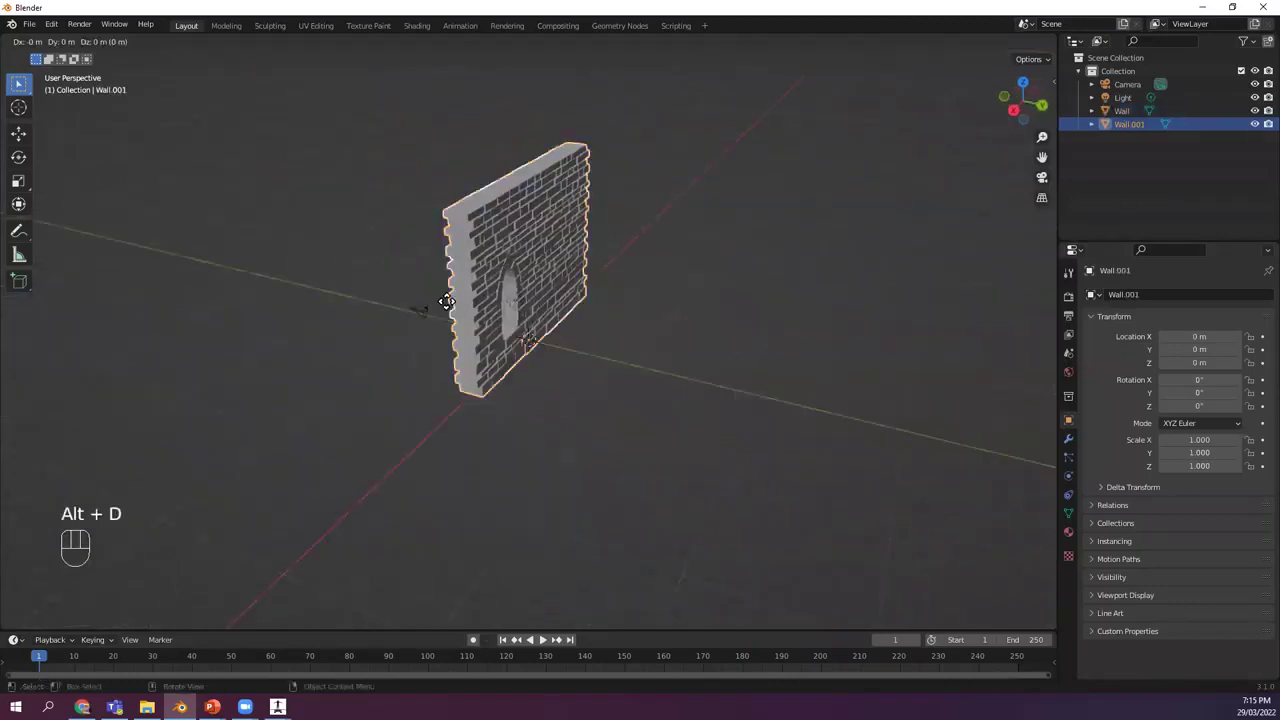
pyautogui.press('y')
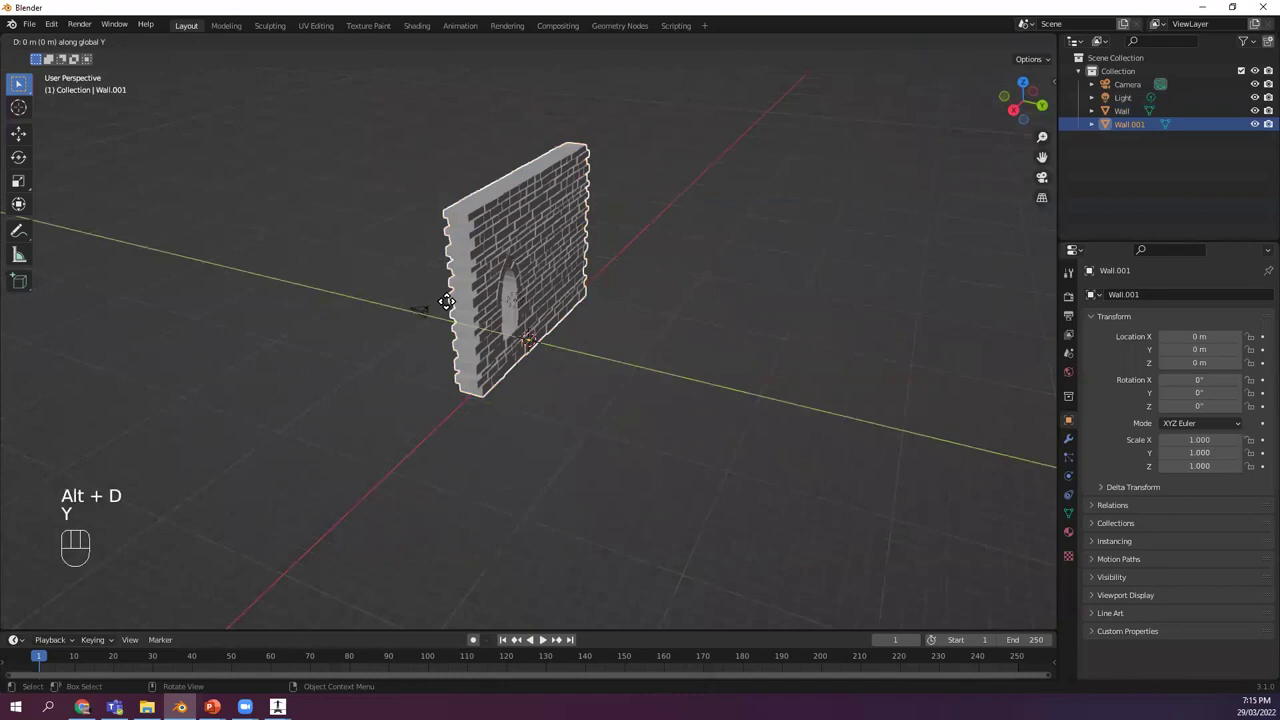
pyautogui.press('4')
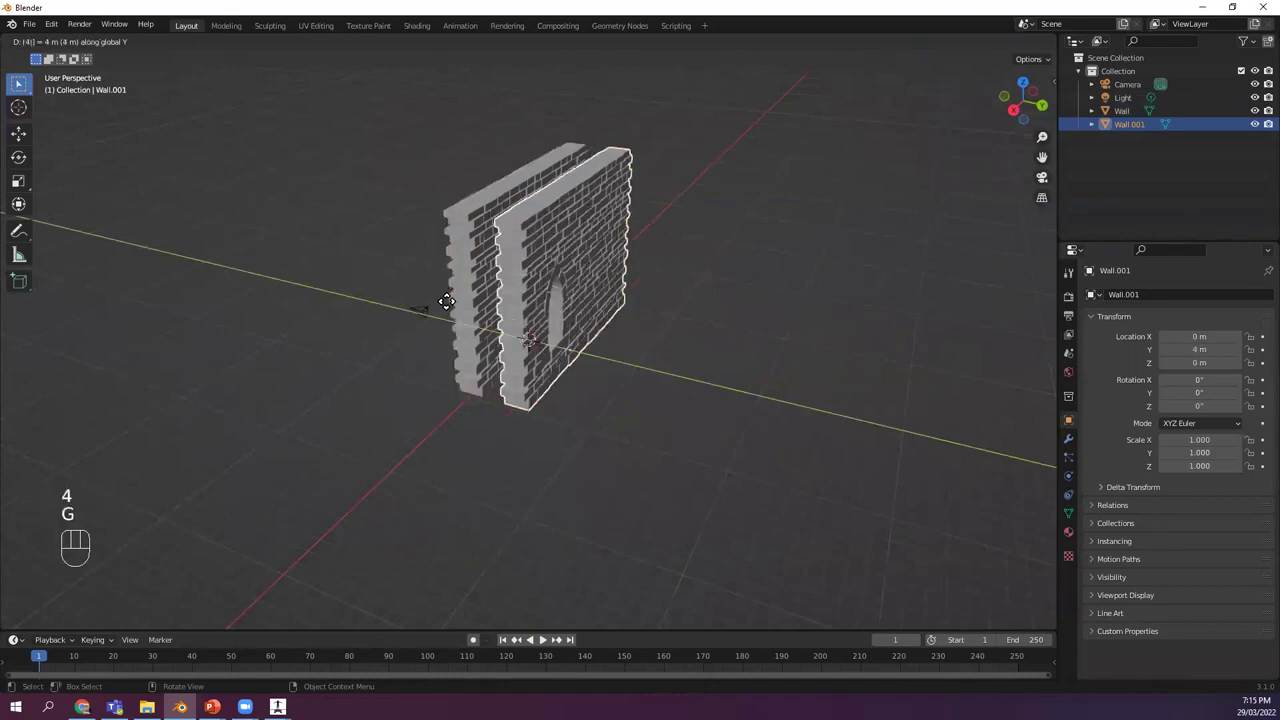
pyautogui.press('y')
pyautogui.click(560, 258)
# Move the duplicated wall farther along the Y axis to a Y location of about 16.4 m.
pyautogui.press('g')
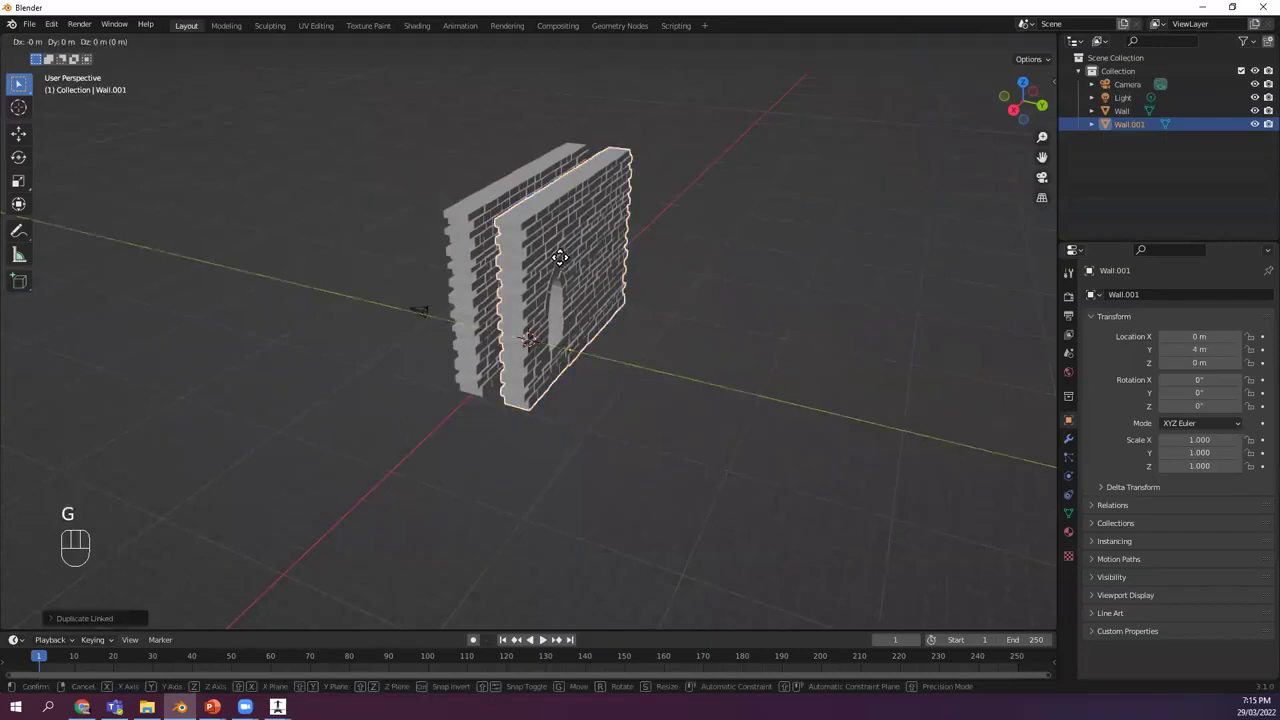
pyautogui.press('y')
pyautogui.click(700, 318)
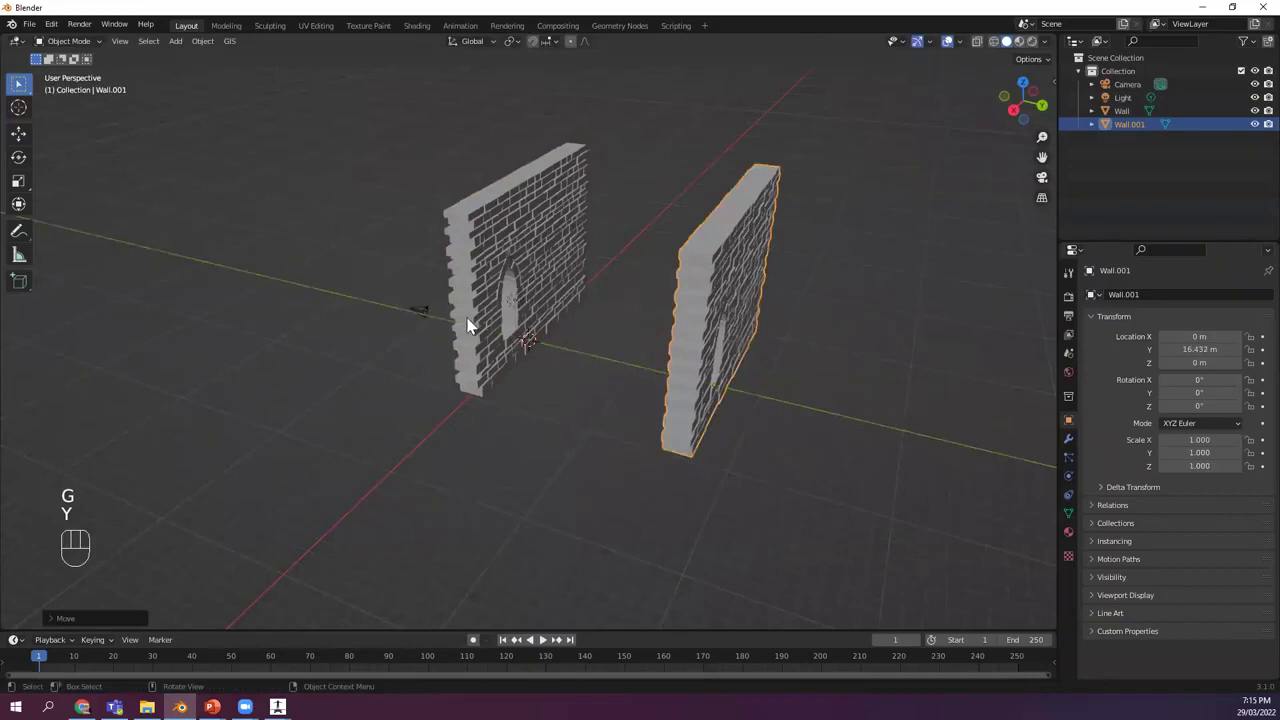
# Create a linked duplicate of the original masonry wall and place it along the Y axis at about 7.5 m.
pyautogui.click(530, 236)
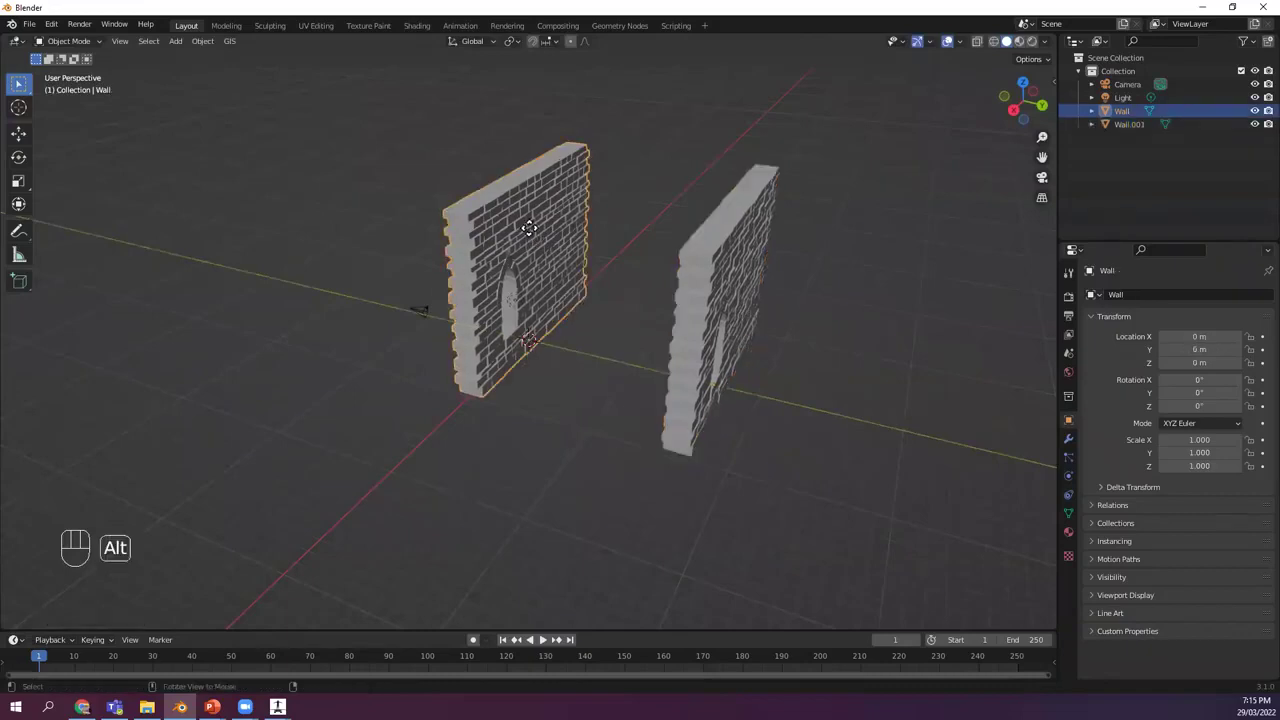
pyautogui.hotkey('alt', 'd')
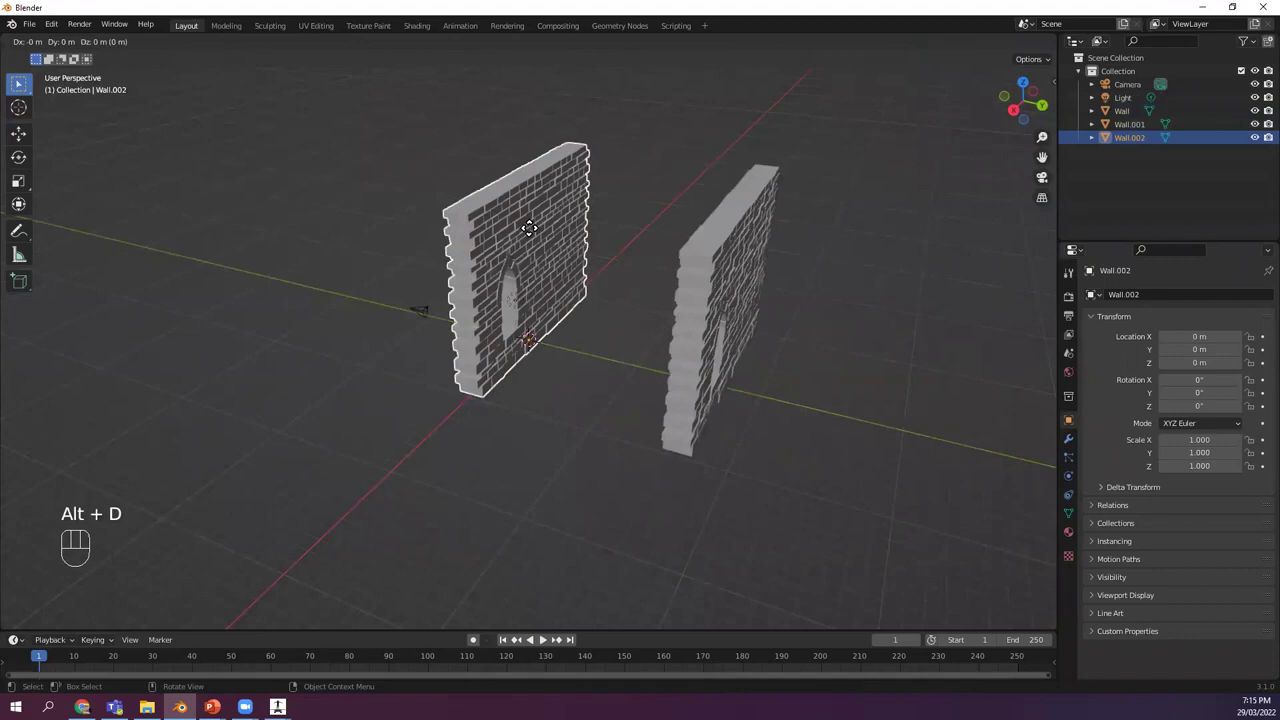
pyautogui.press('y')
pyautogui.click(607, 262)
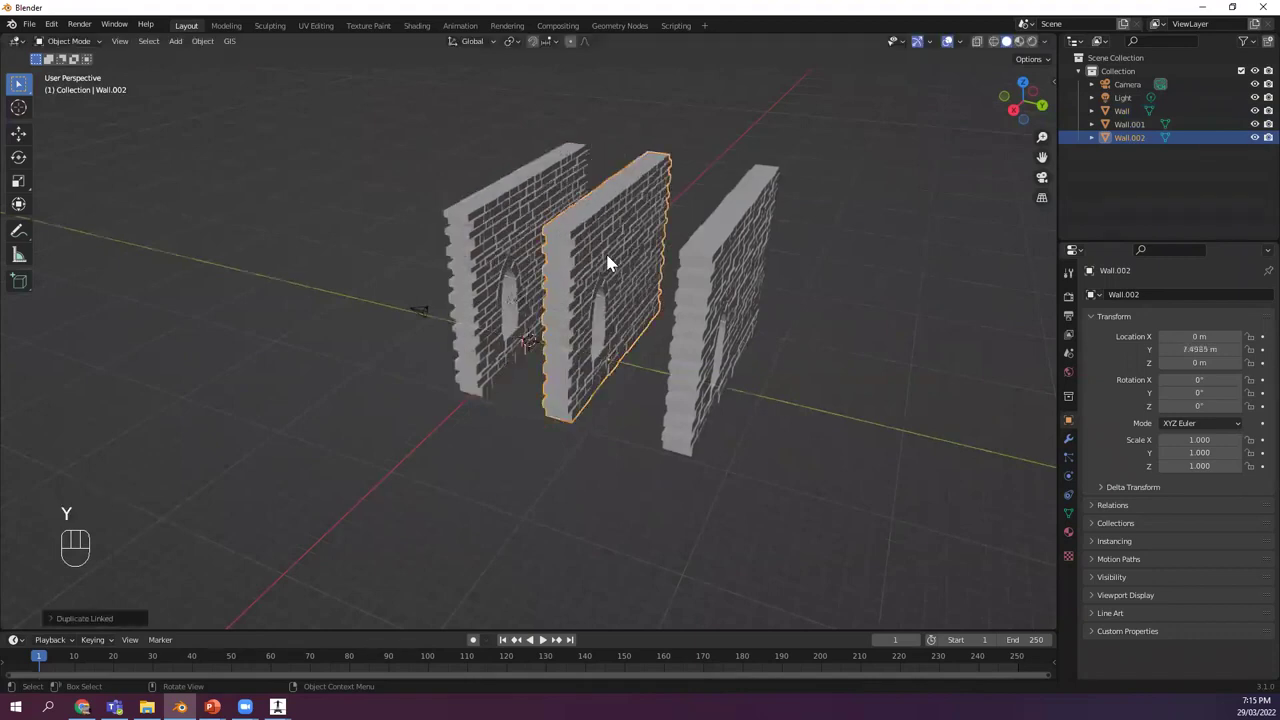
# Rotate the new middle wall 90° about the Z axis.
pyautogui.press('r')
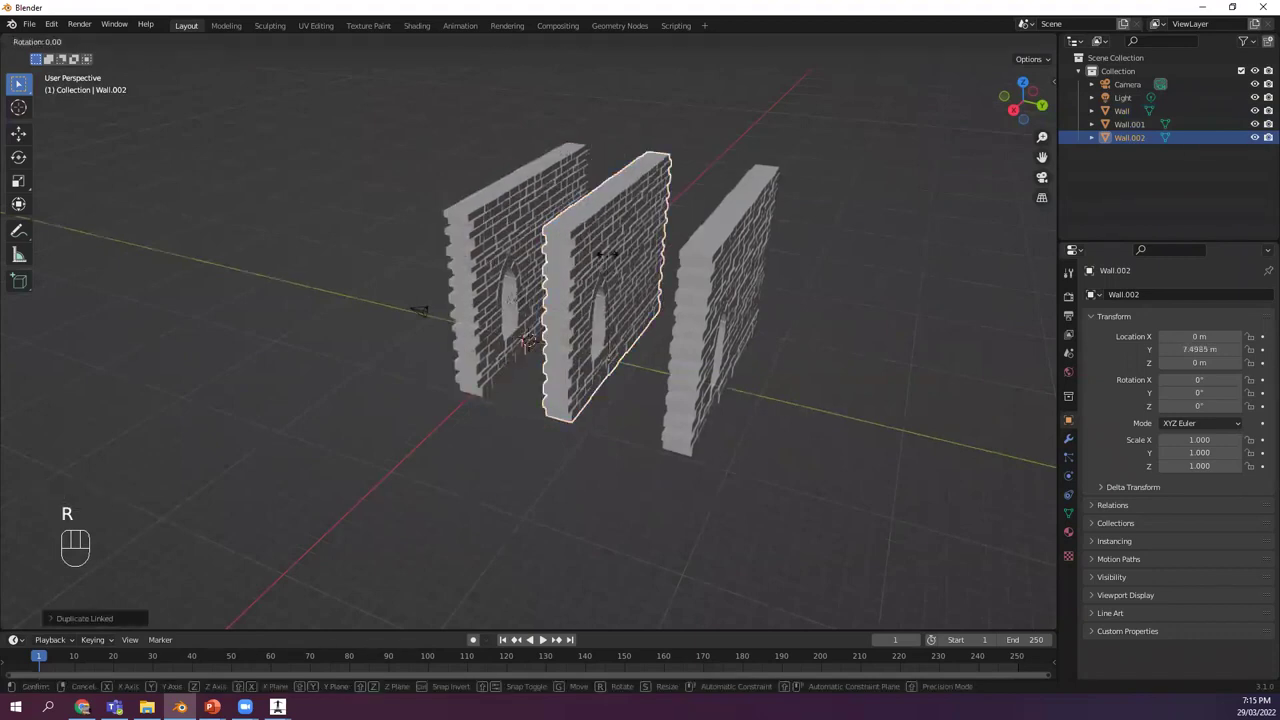
pyautogui.write('z')
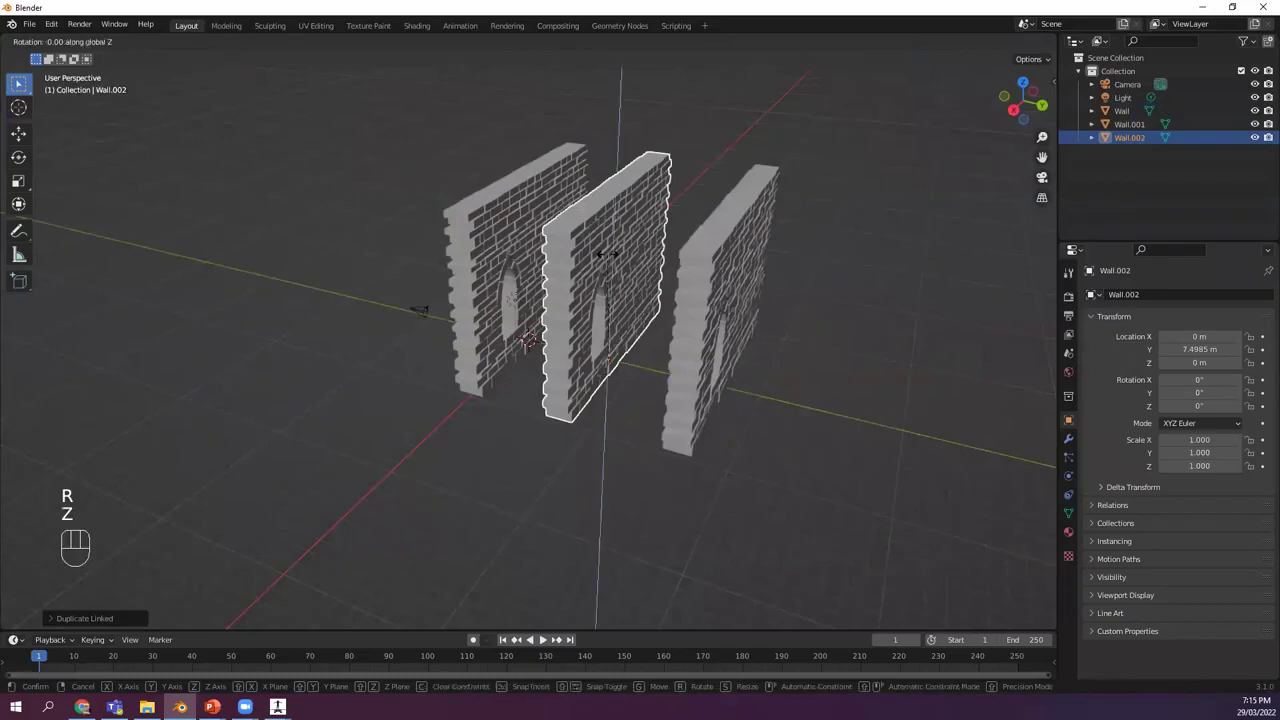
pyautogui.write('90')
pyautogui.click(608, 257)
pyautogui.moveTo(600, 323); pyautogui.dragTo(569, 333, button='middle')
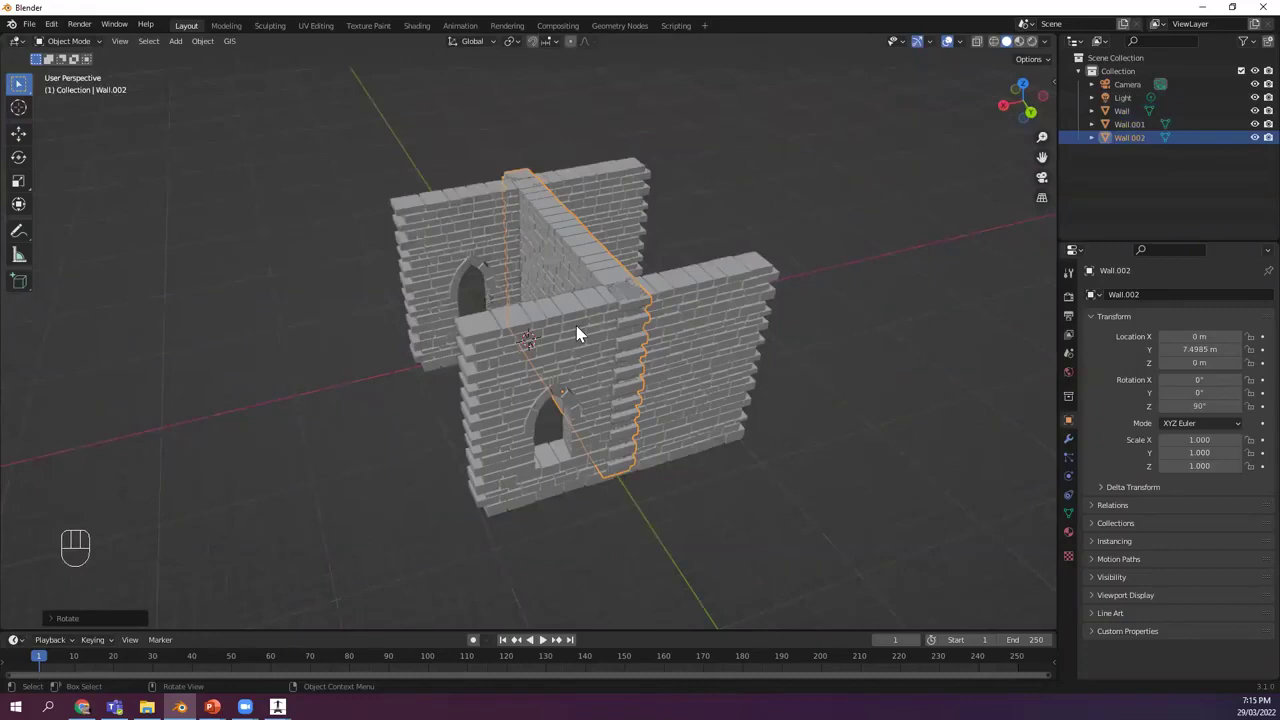
# In the top view, move the original wall slightly outward along Y to roughly -1 m.
pyautogui.press('KP_3')
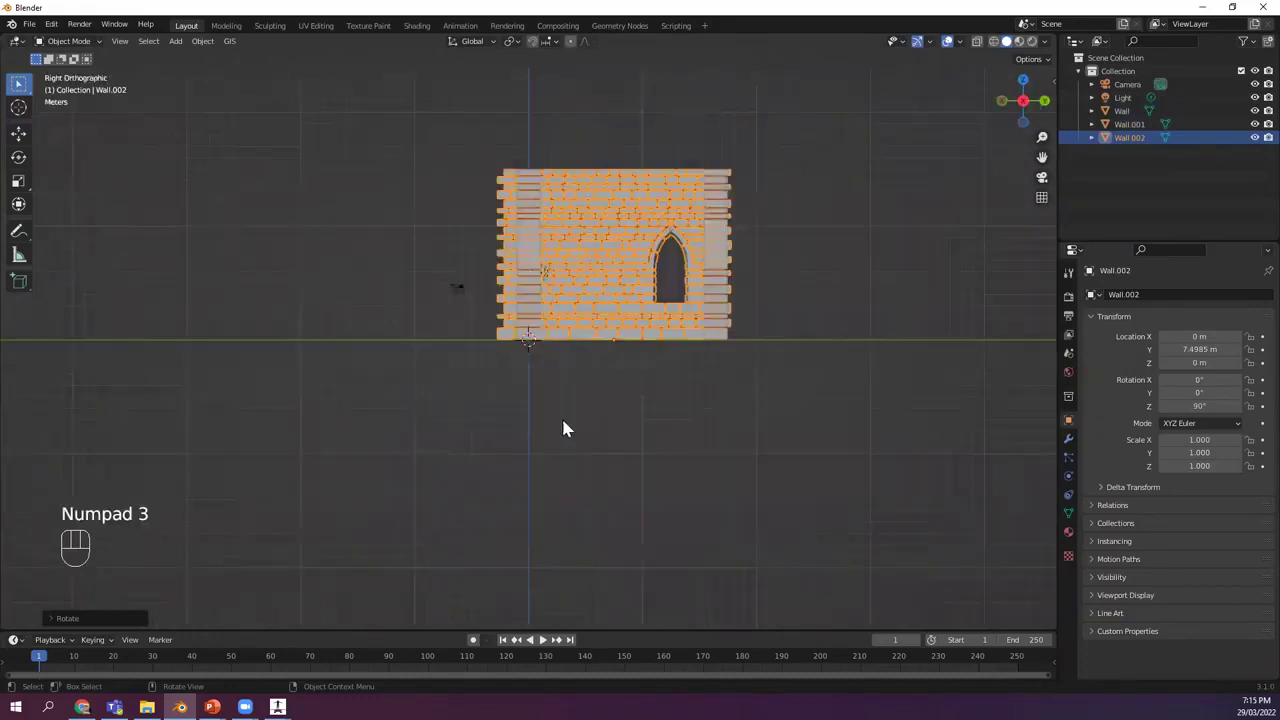
pyautogui.click(777, 300)
pyautogui.press('KP_4')
pyautogui.press('KP_4')
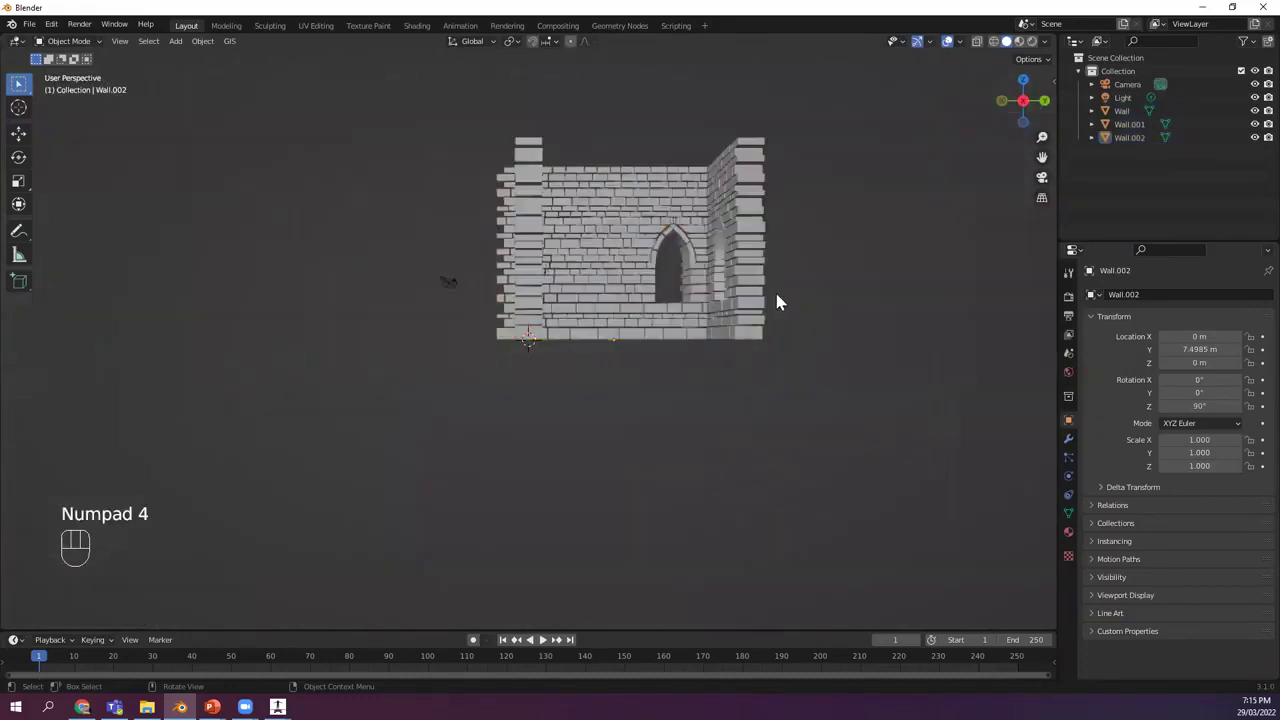
pyautogui.press('KP_7')
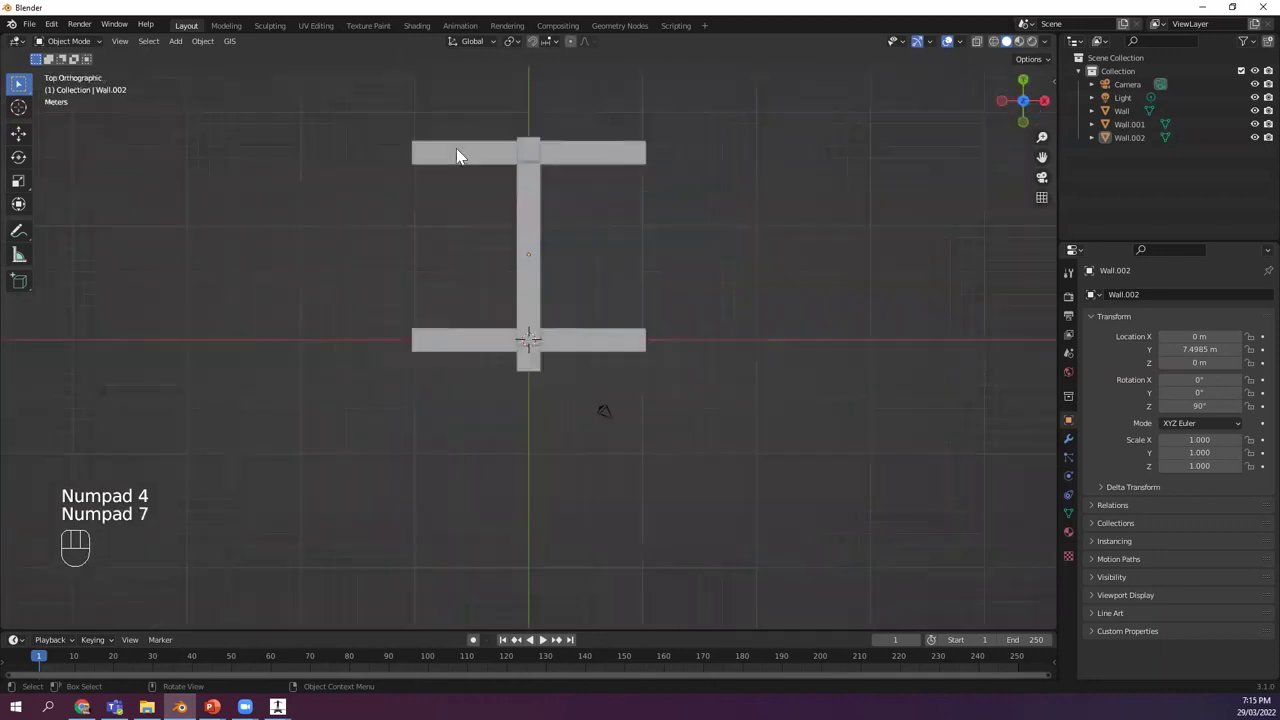
pyautogui.click(590, 347)
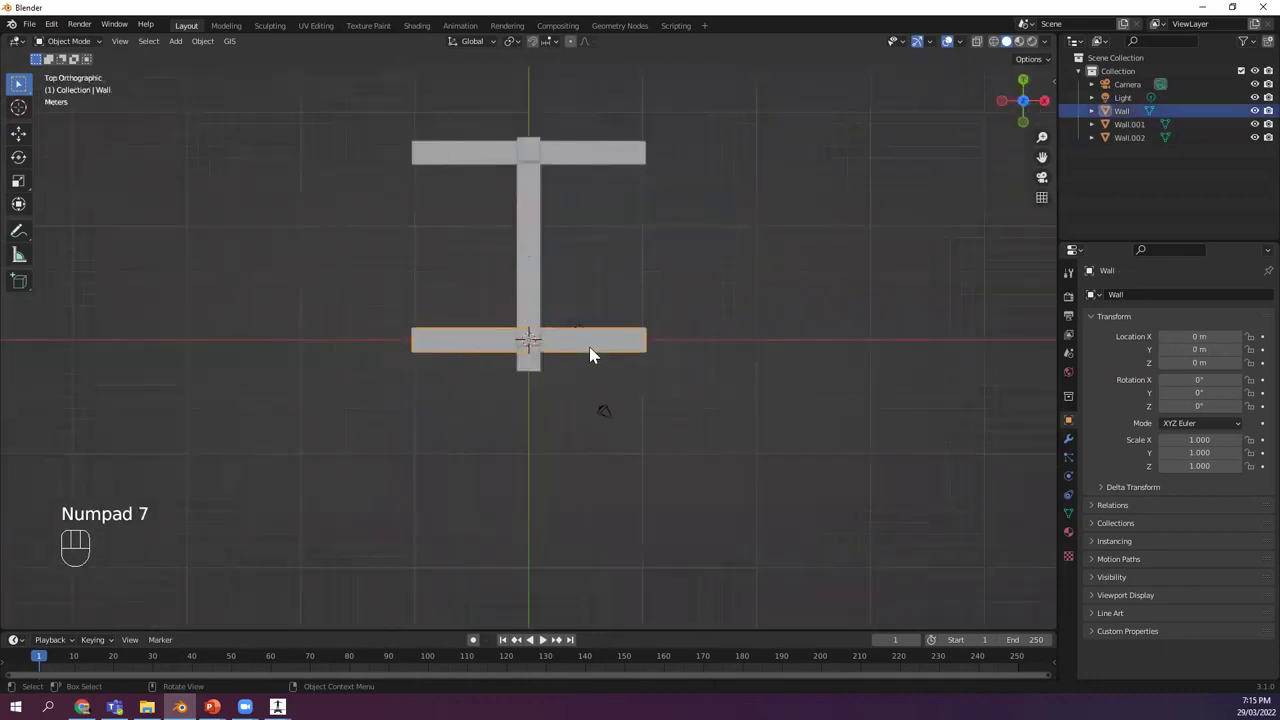
pyautogui.press('g')
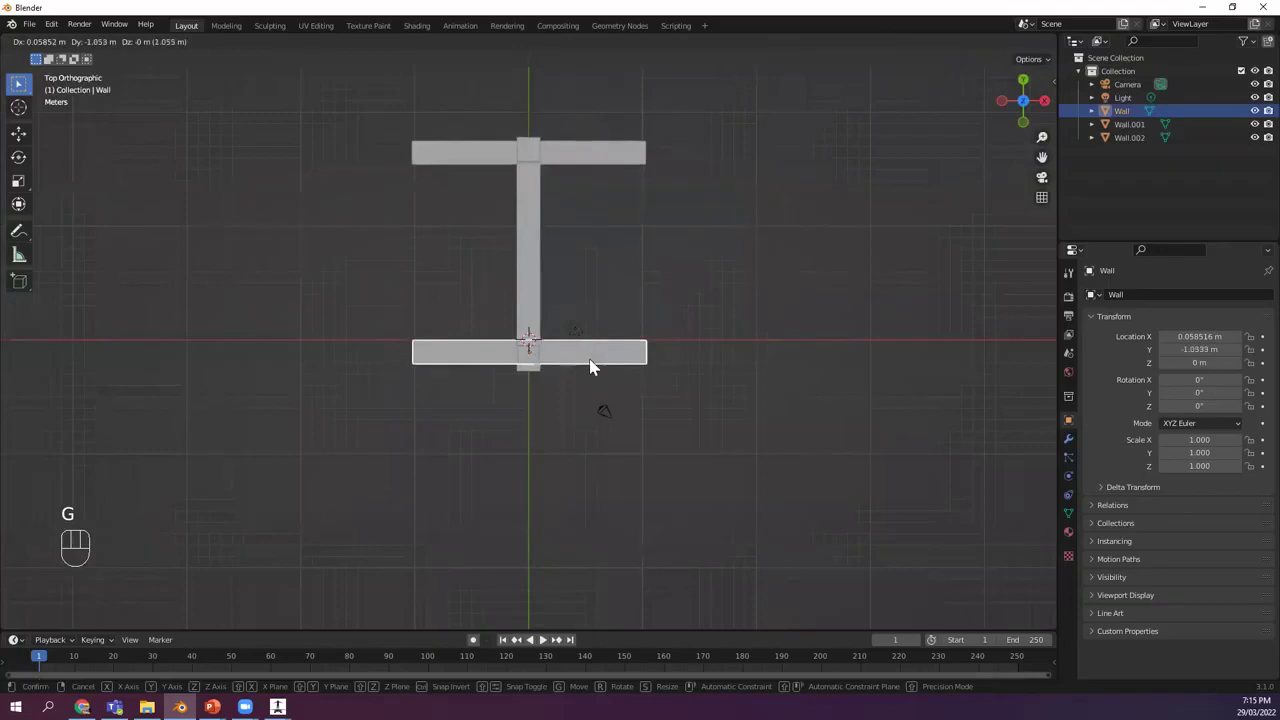
pyautogui.click(591, 365)
# Move the rotated wall to the positive-X ends of the two parallel walls, at an X location of about 9.4 m.
pyautogui.click(526, 213)
pyautogui.press('g')
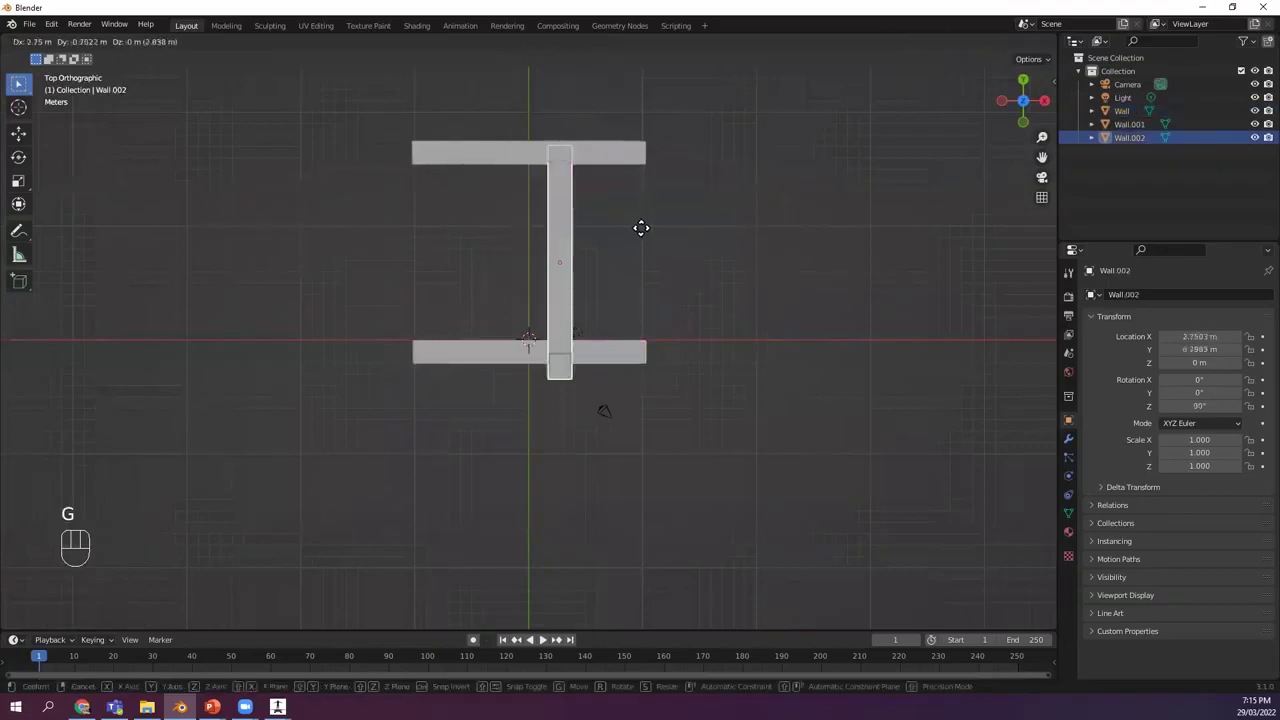
pyautogui.click(633, 213)
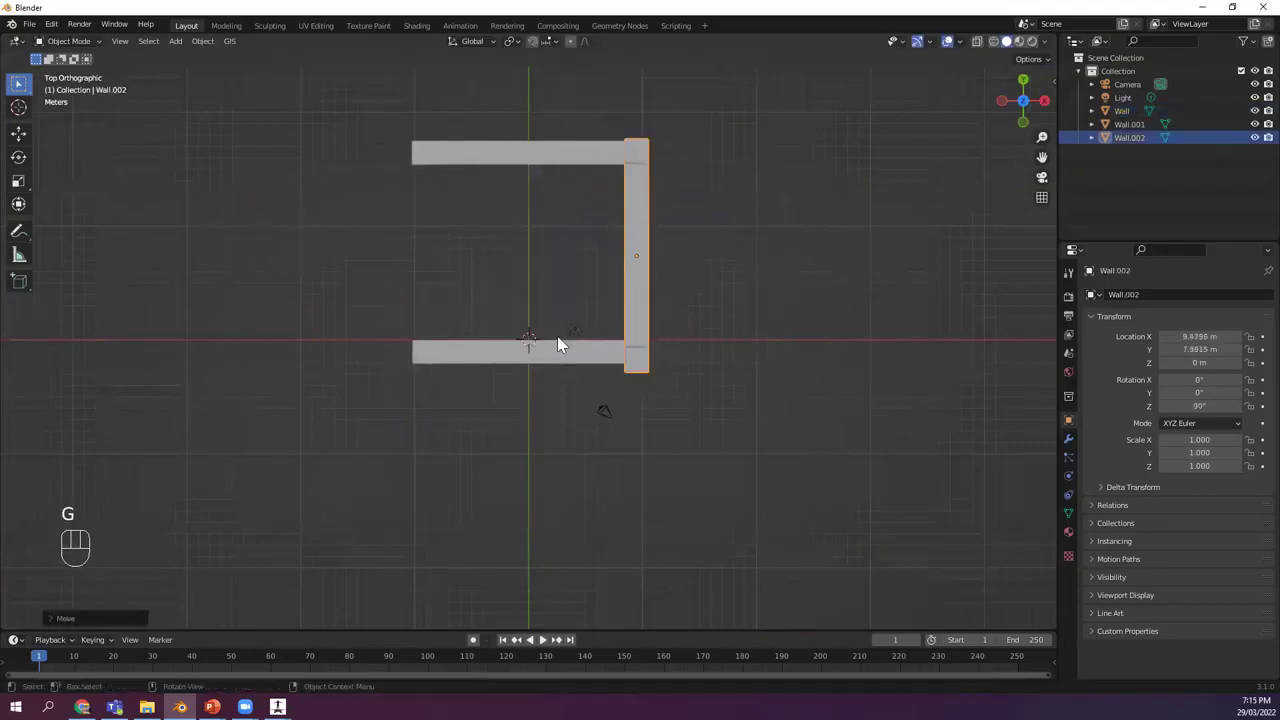
# Align the original wall with the end of the rotated wall, at X 0 m and Y about -1.64 m.
pyautogui.click(559, 350)
pyautogui.press('g')
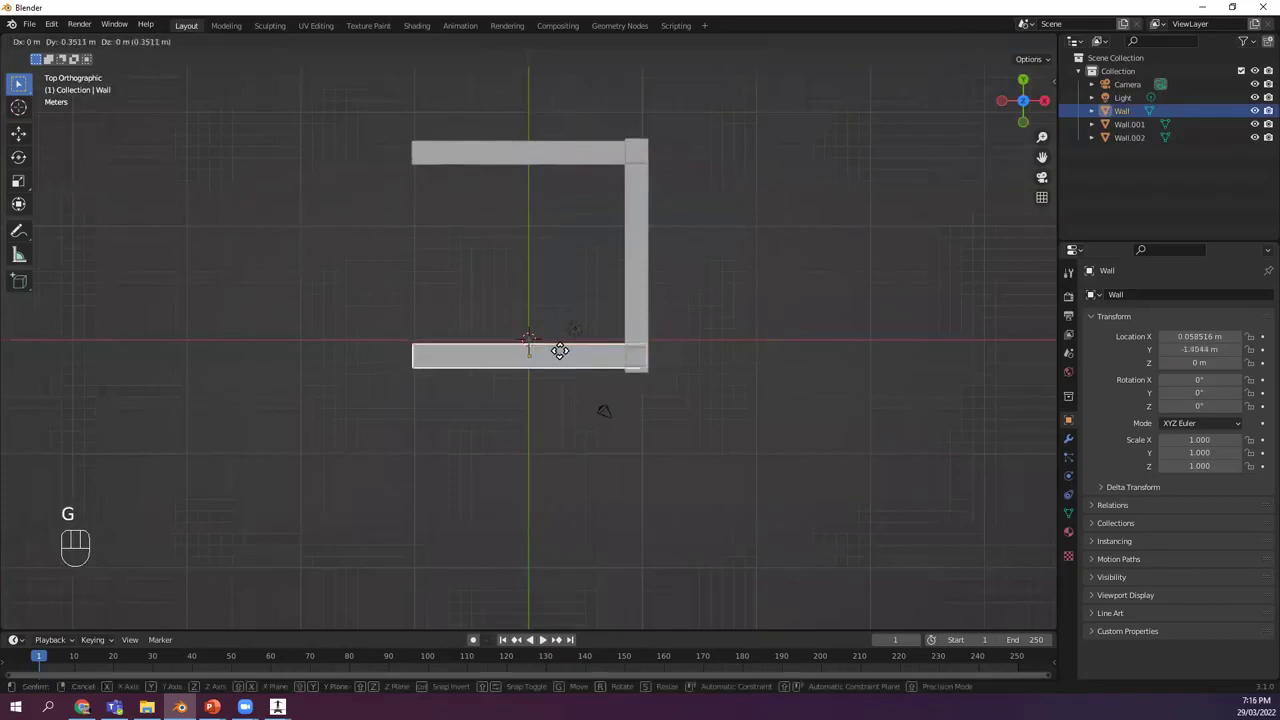
pyautogui.click(560, 352)
pyautogui.click(461, 478)
pyautogui.moveTo(461, 478); pyautogui.dragTo(612, 387, button='middle')
pyautogui.click(612, 387)
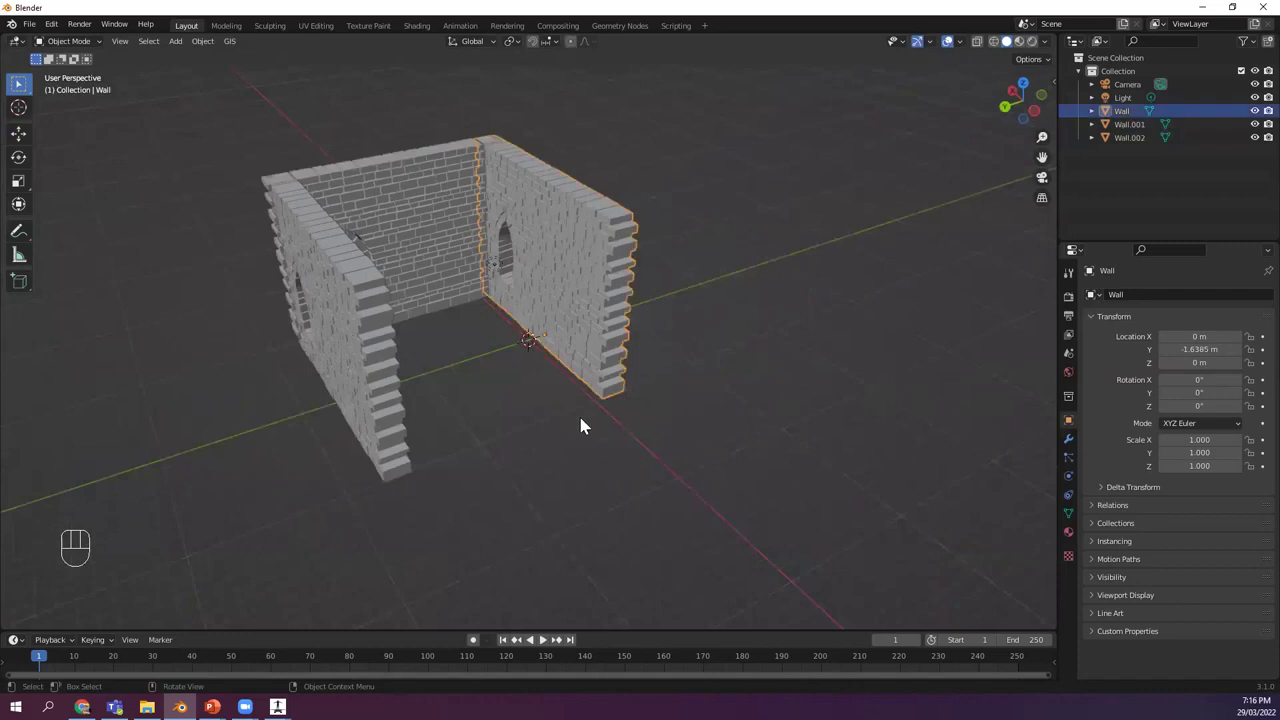
# Add a monkey mesh at the world origin.
pyautogui.click(578, 413)
pyautogui.hotkey('shift', 'a')
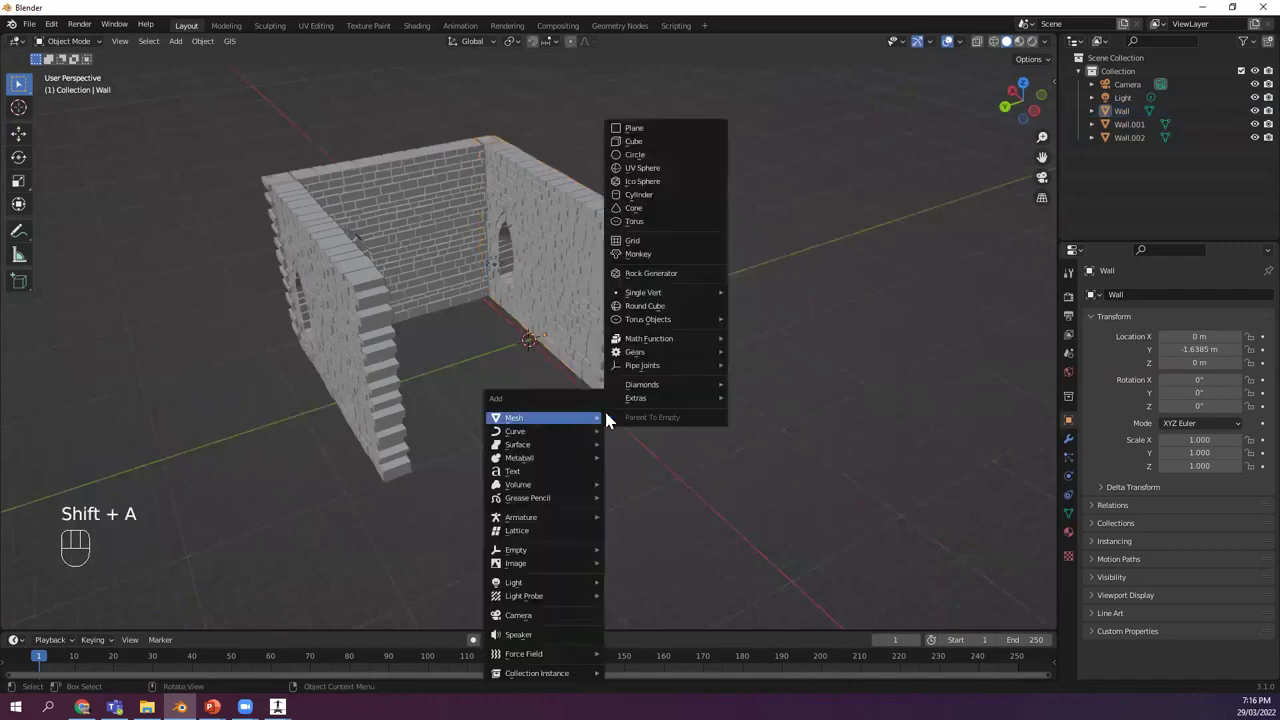
pyautogui.click(664, 253)
# Move the monkey into the space between the walls, to about X 3.9 m, Y 5.4 m, Z 1 m.
pyautogui.moveTo(525, 334); pyautogui.dragTo(500, 387)
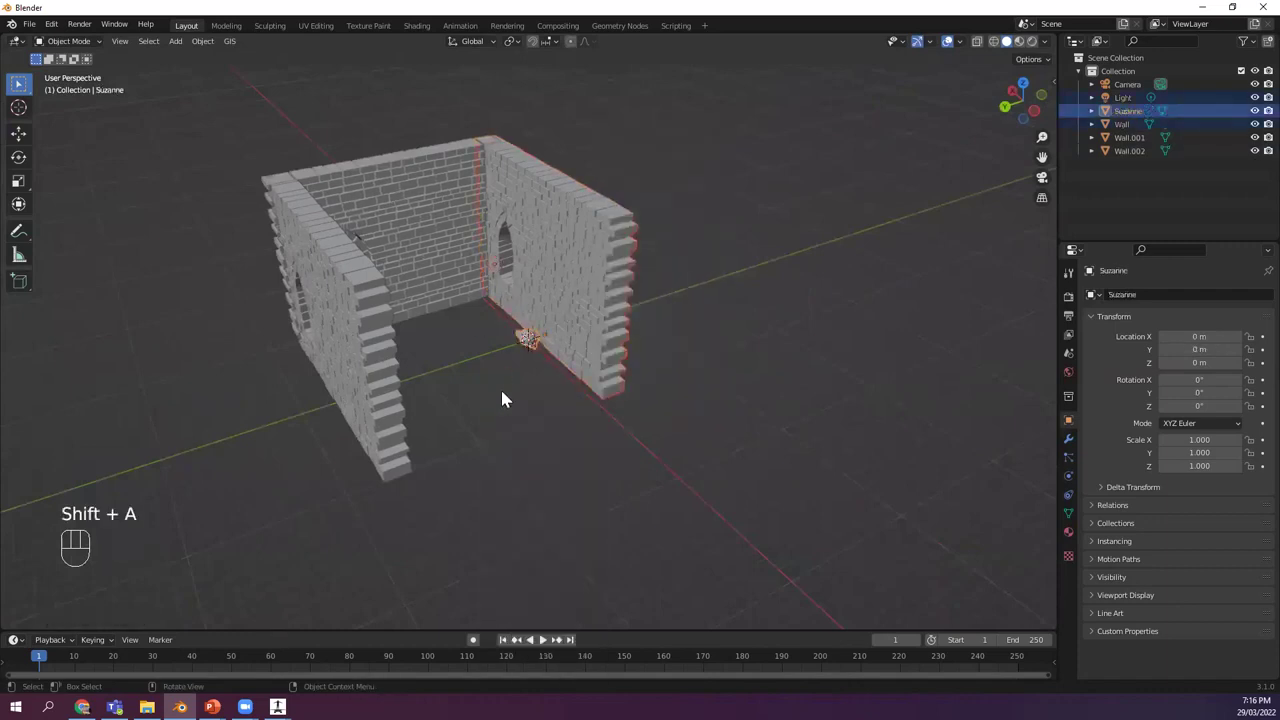
pyautogui.click(533, 360)
pyautogui.click(529, 340)
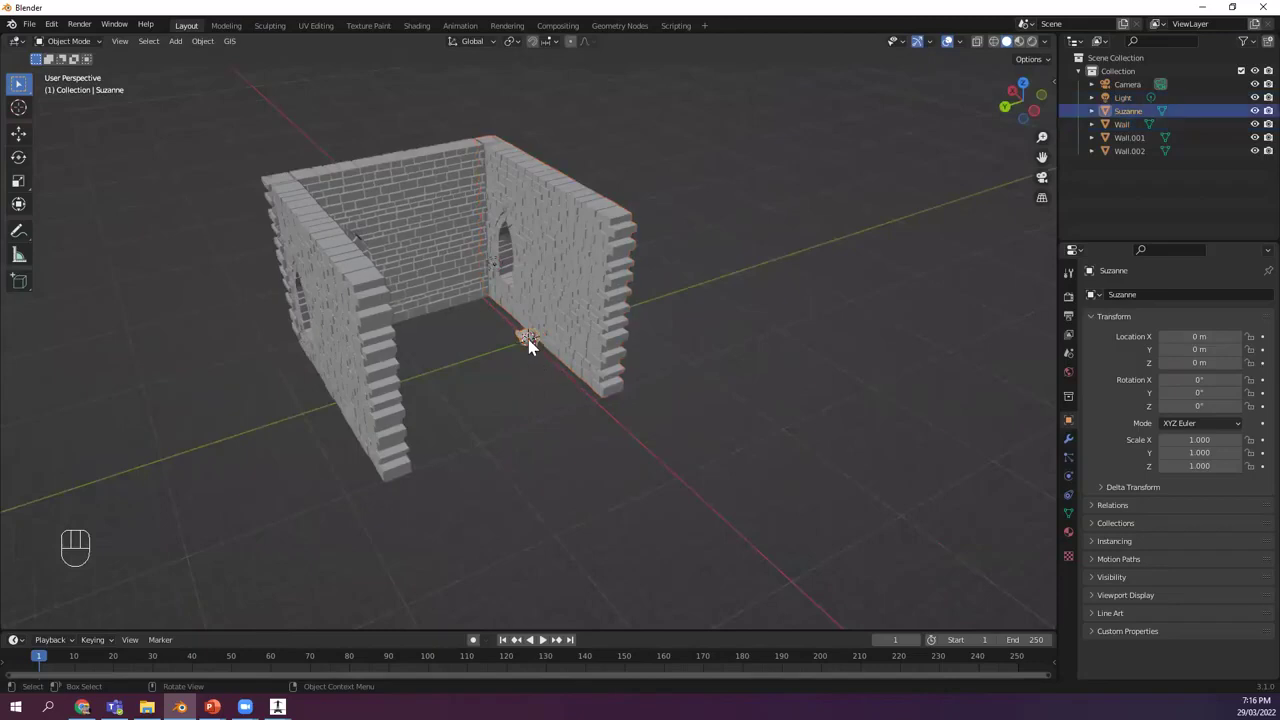
pyautogui.press('g')
pyautogui.click(454, 330)
pyautogui.moveTo(463, 335); pyautogui.dragTo(500, 378, button='middle')
pyautogui.click(495, 366)
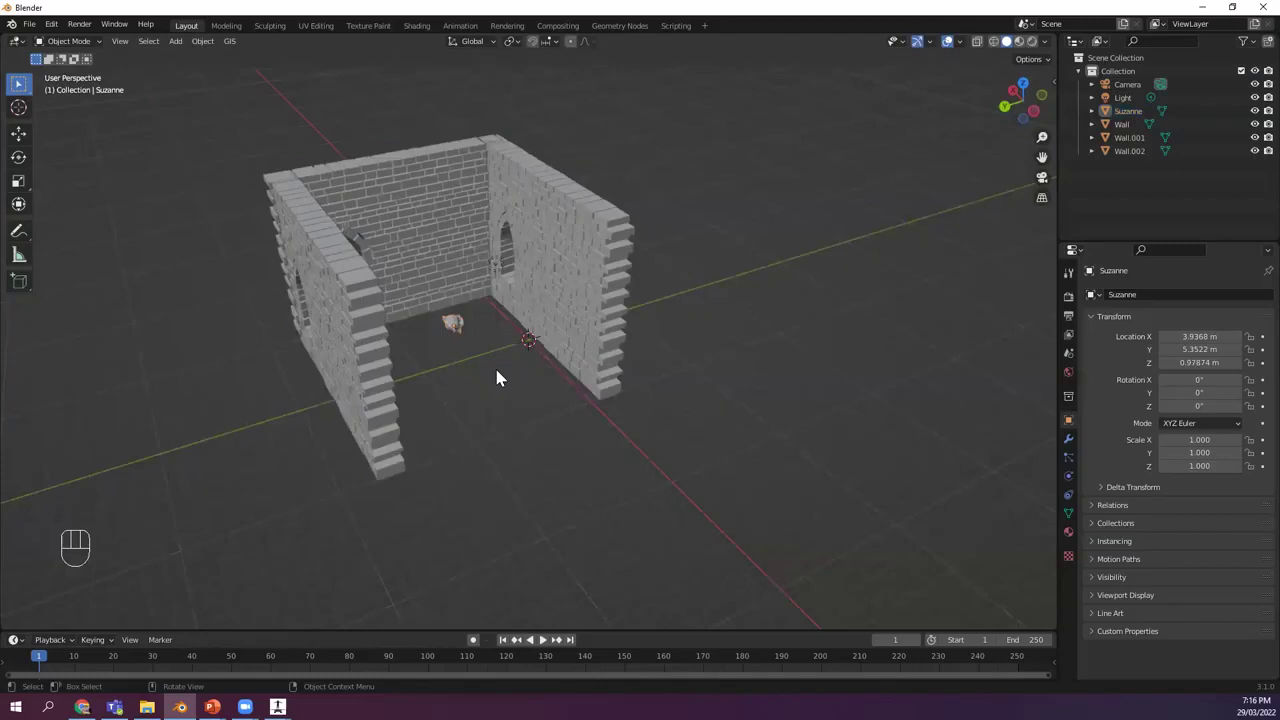
# Select every object in the scene and view the available export formats.
pyautogui.press('a')
pyautogui.click(30, 25)
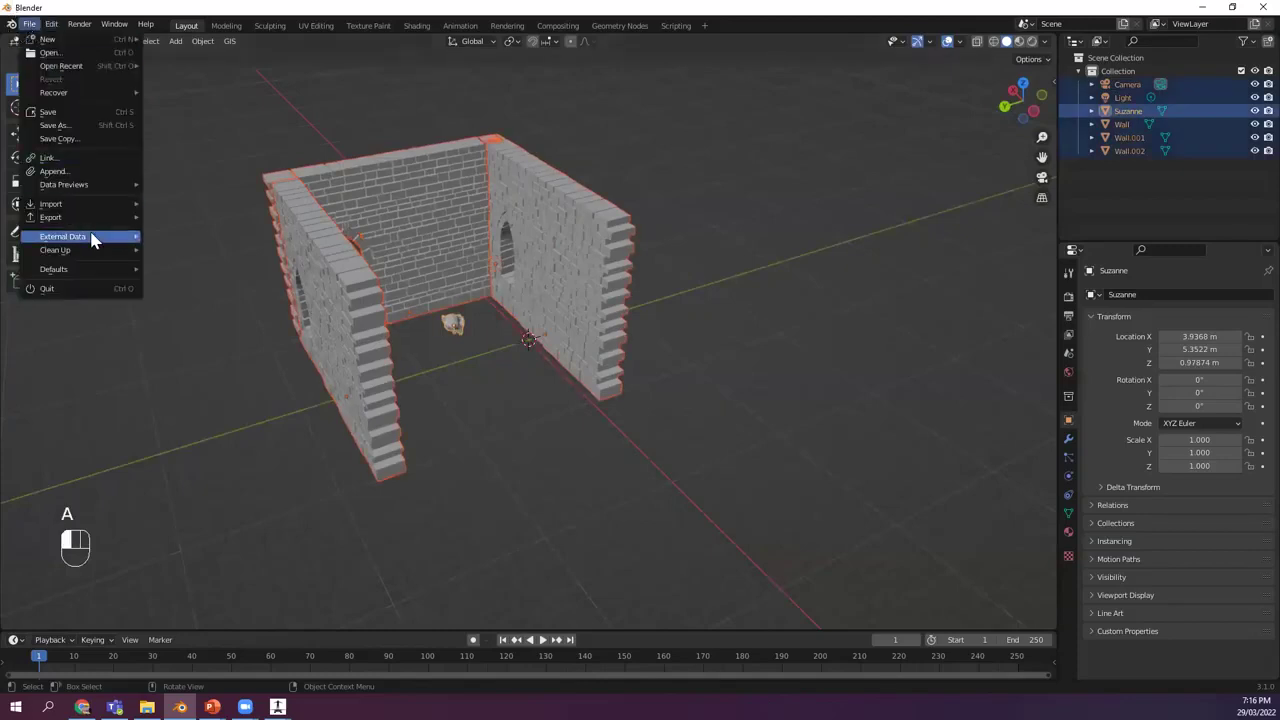
pyautogui.moveTo(88, 220)
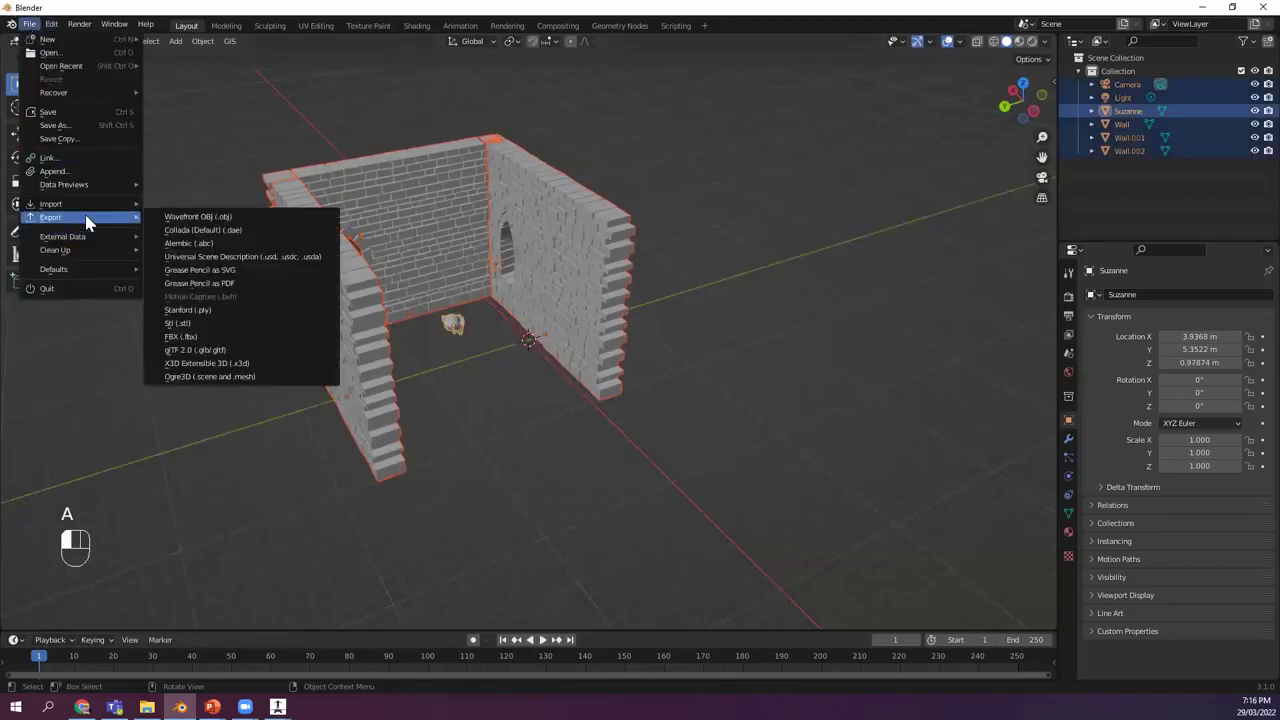
pyautogui.click(597, 494)
# Switch to D-Flow and start a new, empty application.
pyautogui.moveTo(278, 707)
pyautogui.click(325, 645)
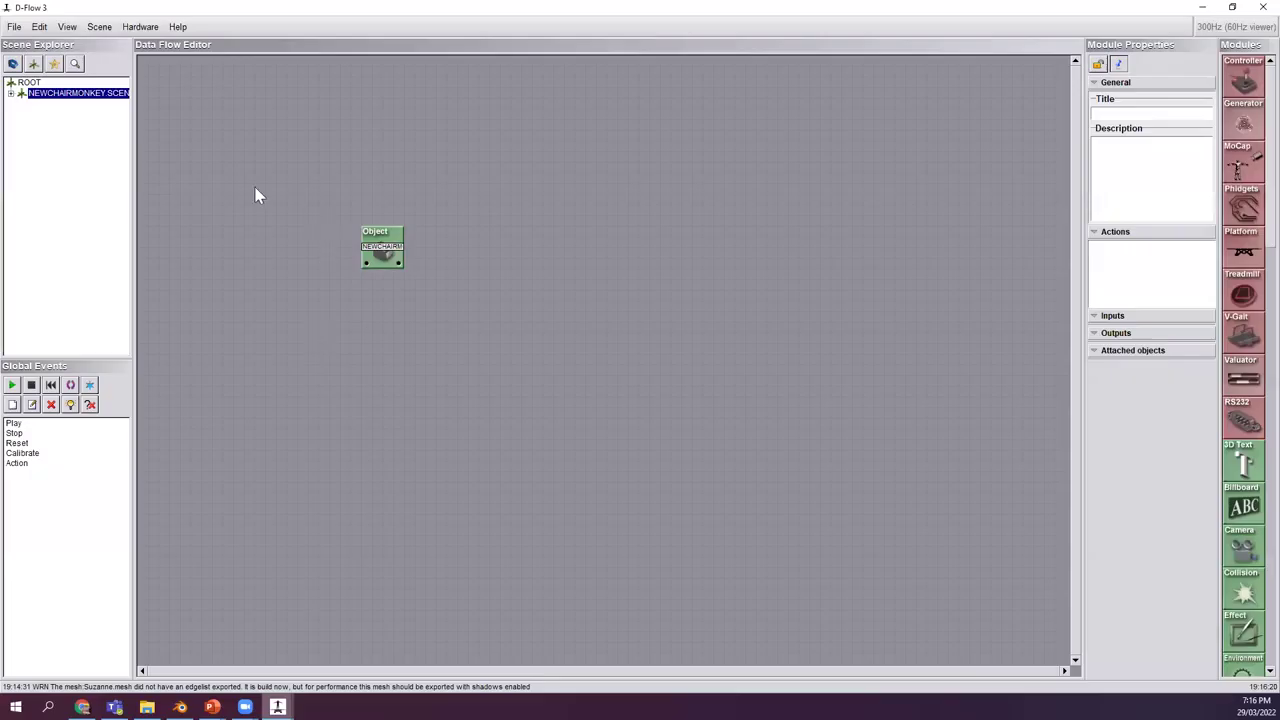
pyautogui.click(99, 26)
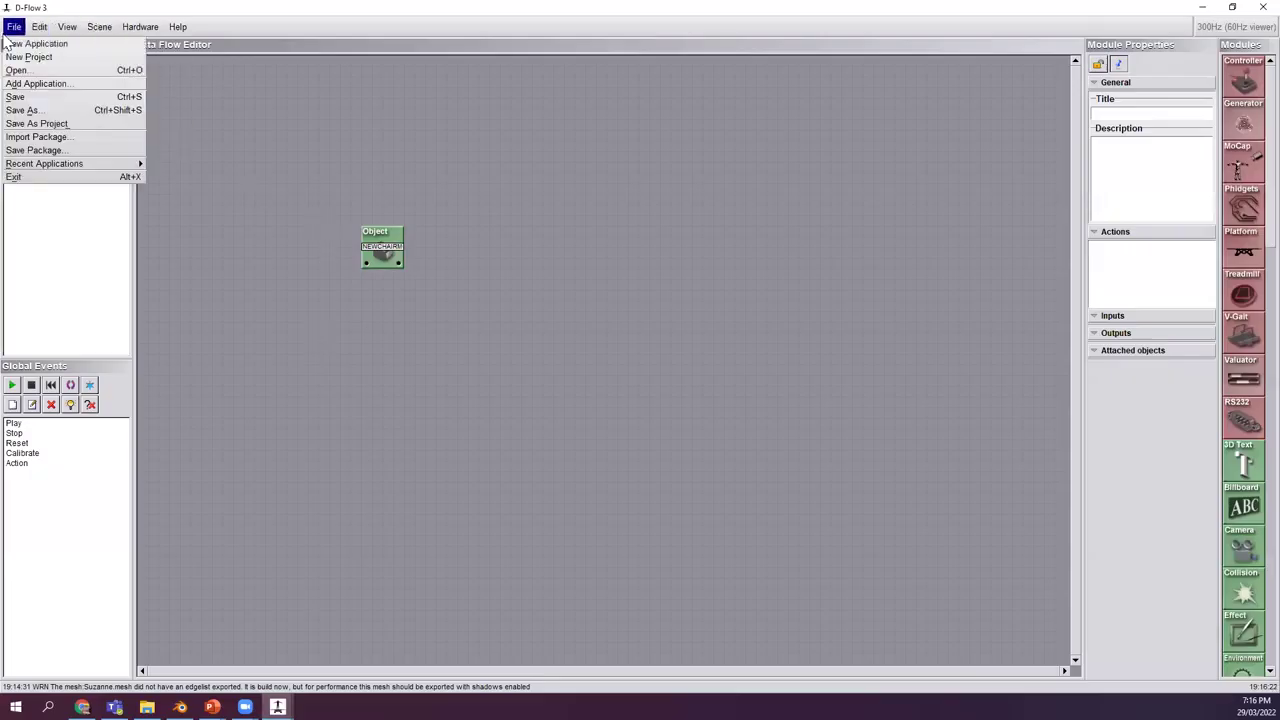
pyautogui.click(10, 44)
pyautogui.click(640, 385)
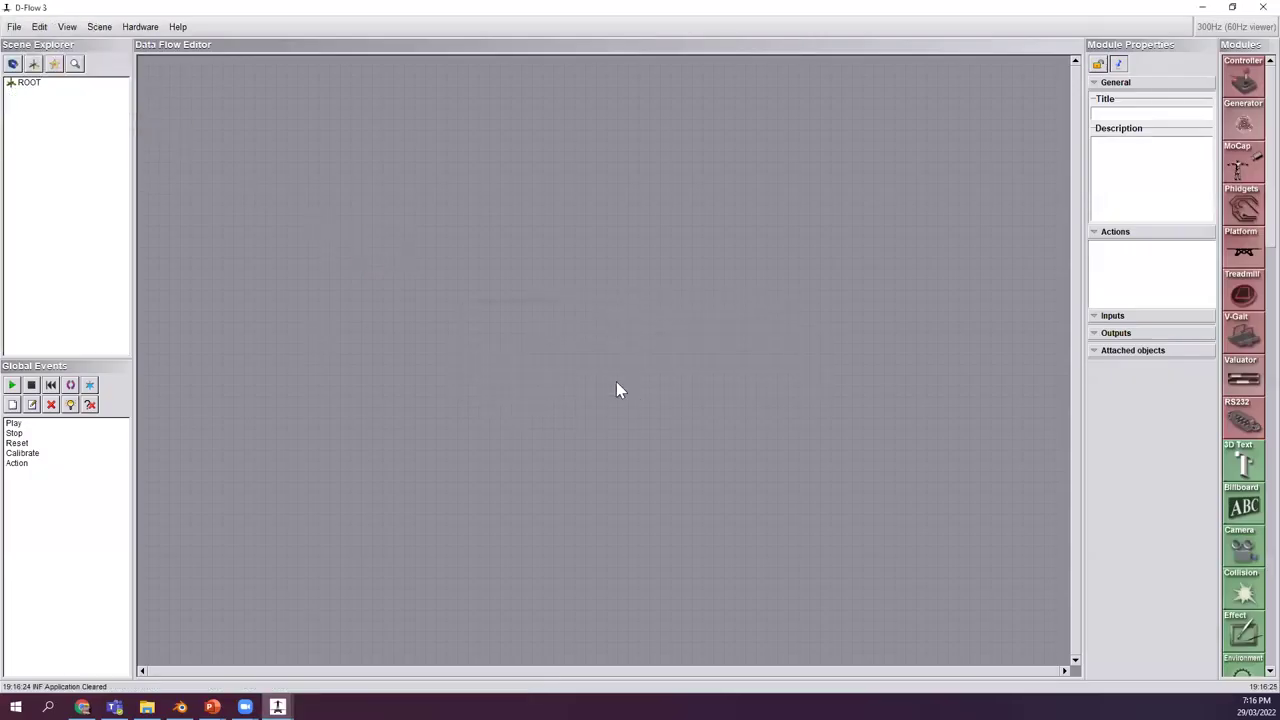
# Add the city light.scene file from the mm city ride 1.1 folder to the application.
pyautogui.click(99, 26)
pyautogui.click(100, 44)
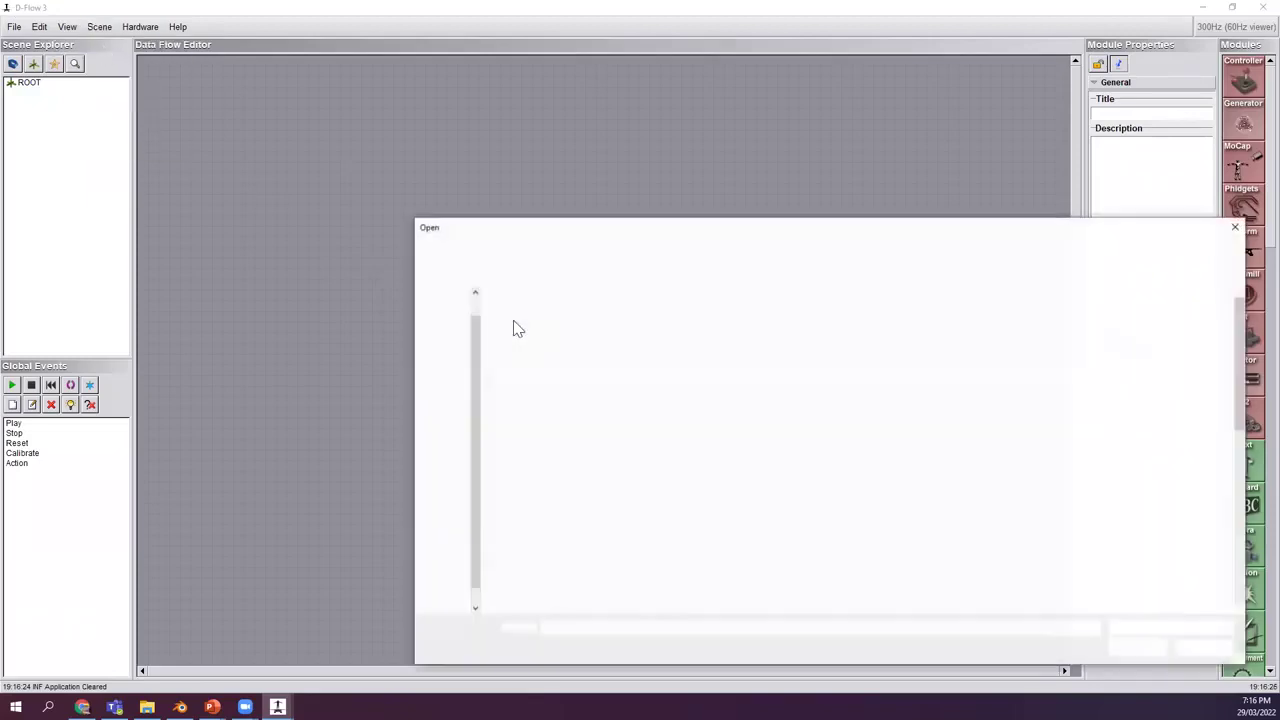
pyautogui.scroll(-10, 560, 420)
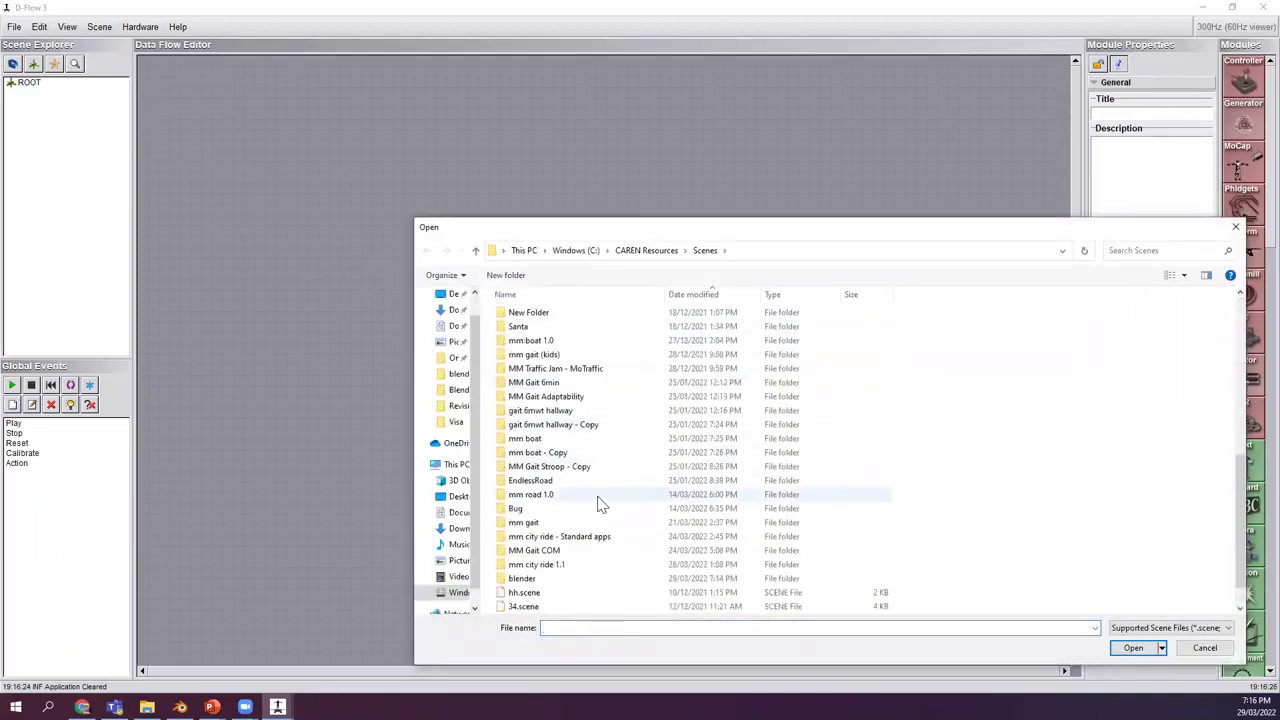
pyautogui.doubleClick(530, 564)
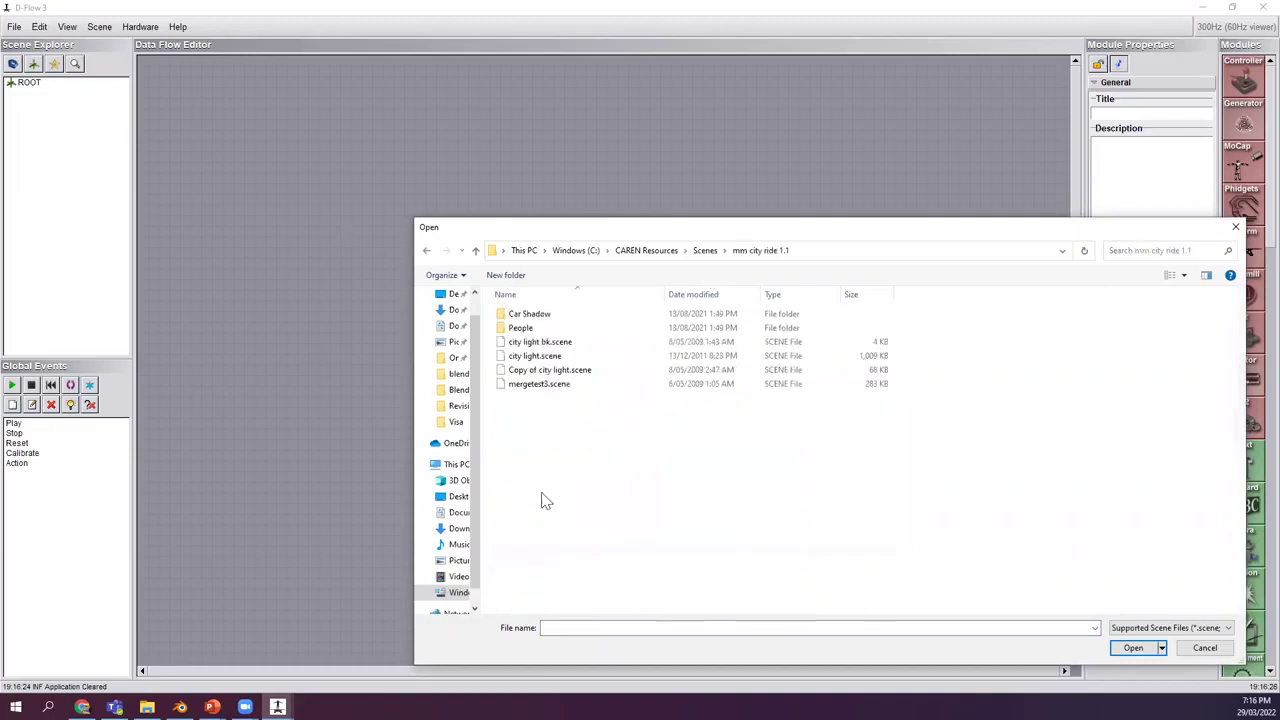
pyautogui.doubleClick(533, 370)
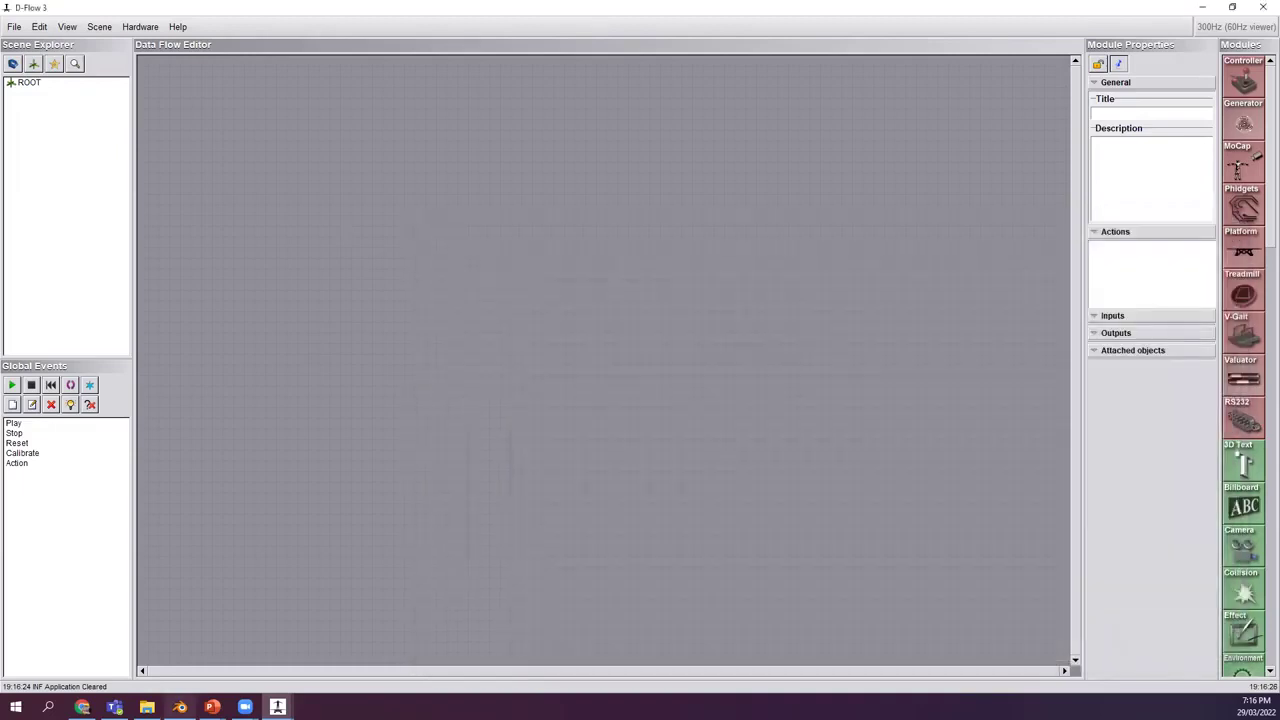
# Bring up the DRS viewer window and look around the loaded city scene.
pyautogui.moveTo(278, 707)
pyautogui.click(205, 650)
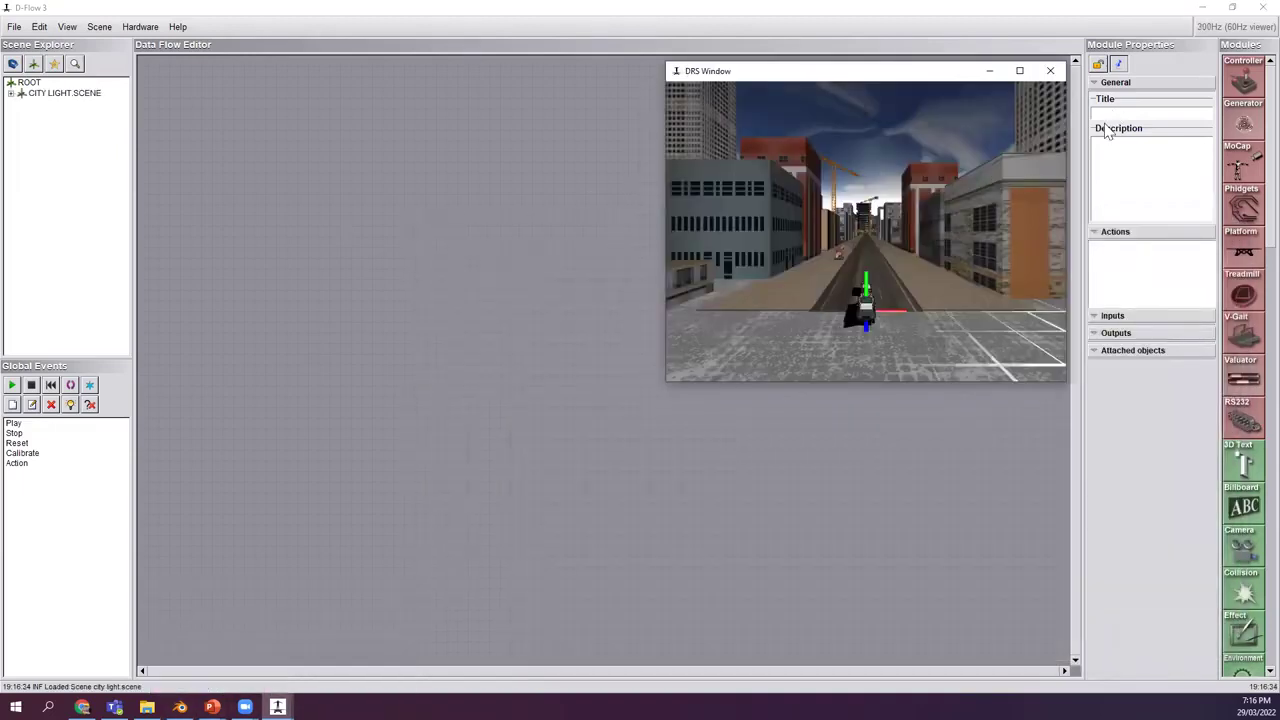
pyautogui.scroll(-3, 902, 280)
pyautogui.moveTo(899, 298); pyautogui.dragTo(809, 305)
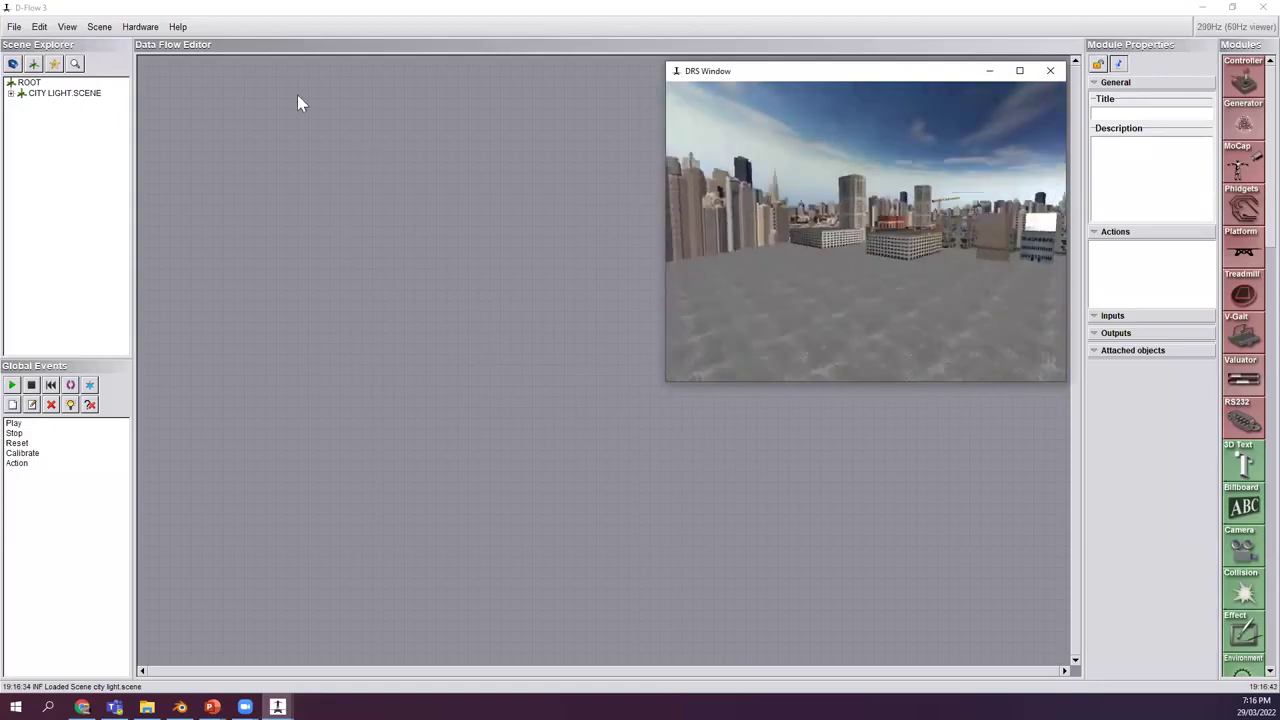
# Start adding another scene and open the blender folder inside the CAREN scenes folder.
pyautogui.click(108, 27)
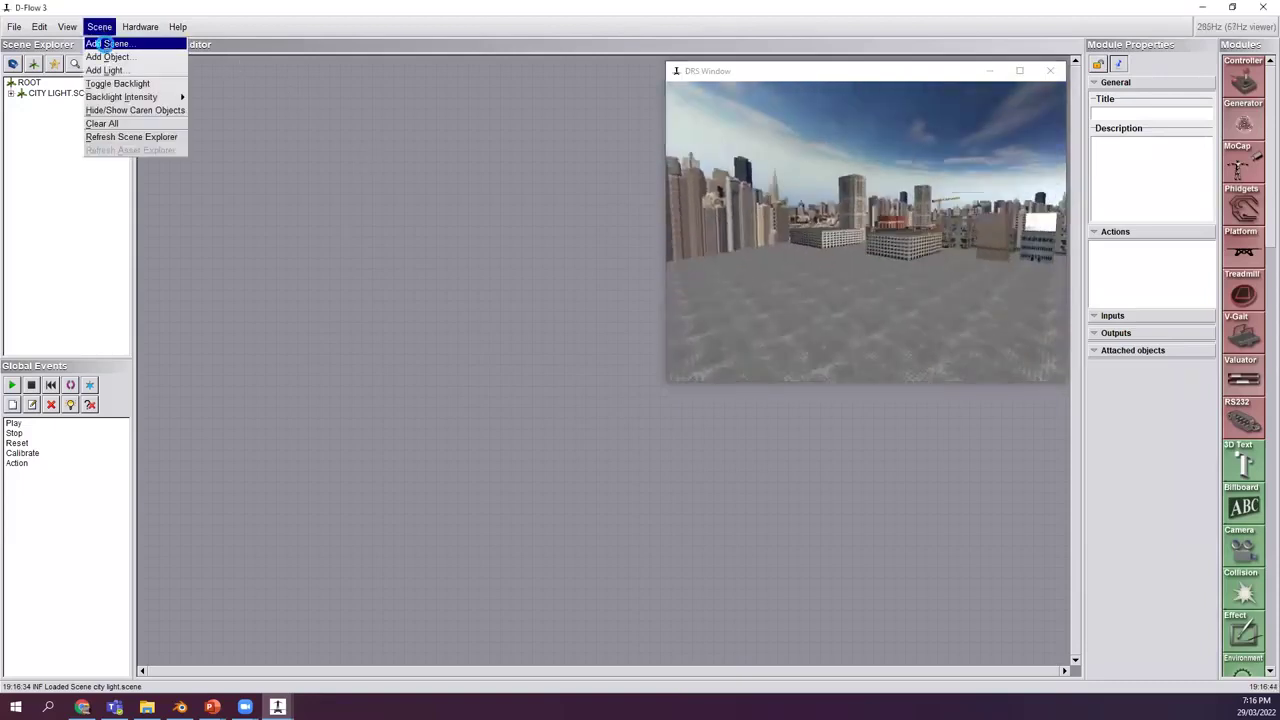
pyautogui.click(112, 42)
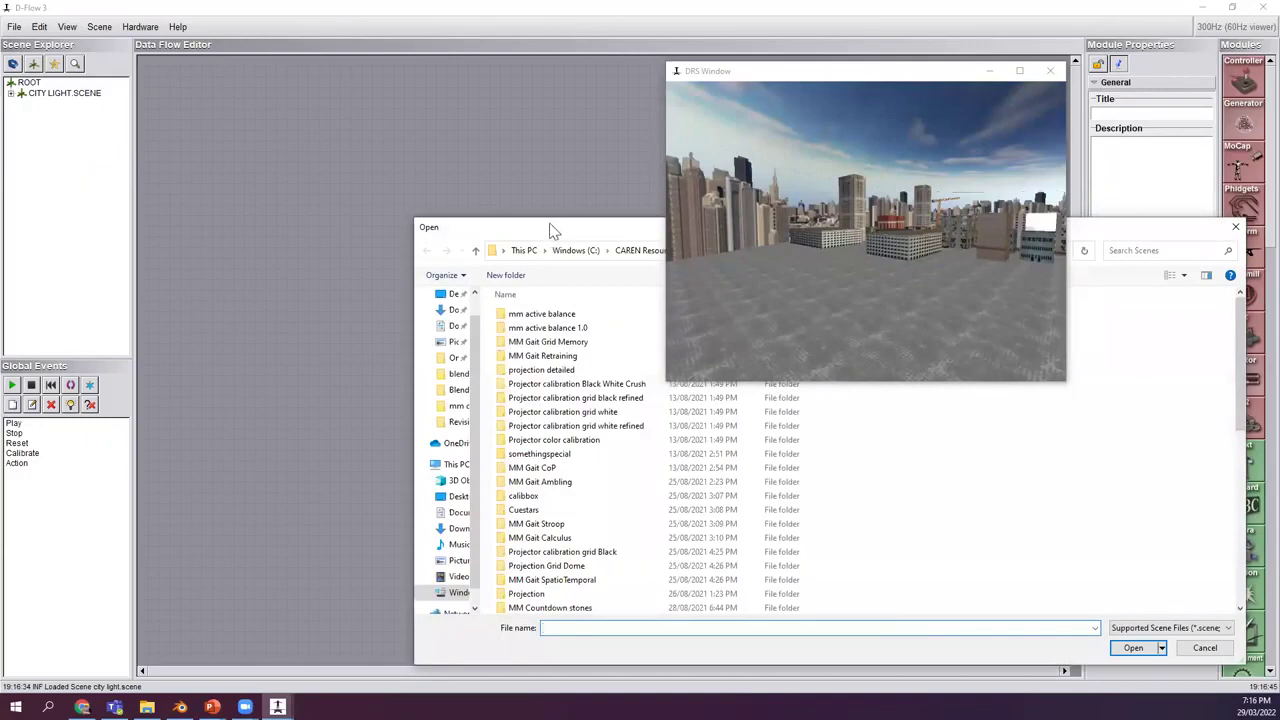
pyautogui.moveTo(550, 224); pyautogui.dragTo(150, 161)
pyautogui.scroll(-10, 162, 326)
pyautogui.doubleClick(130, 511)
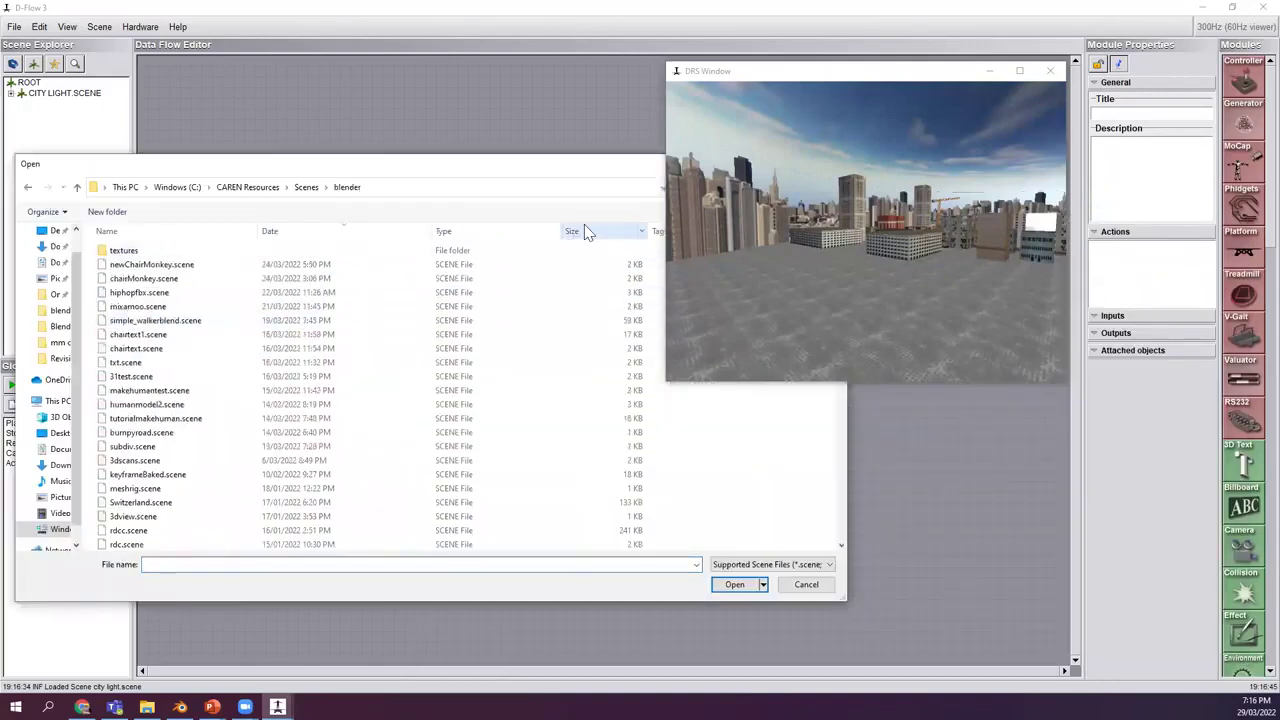
# Search the blender folder for "wall" and add the walls.scene file to the application.
pyautogui.moveTo(817, 72); pyautogui.dragTo(849, 75)
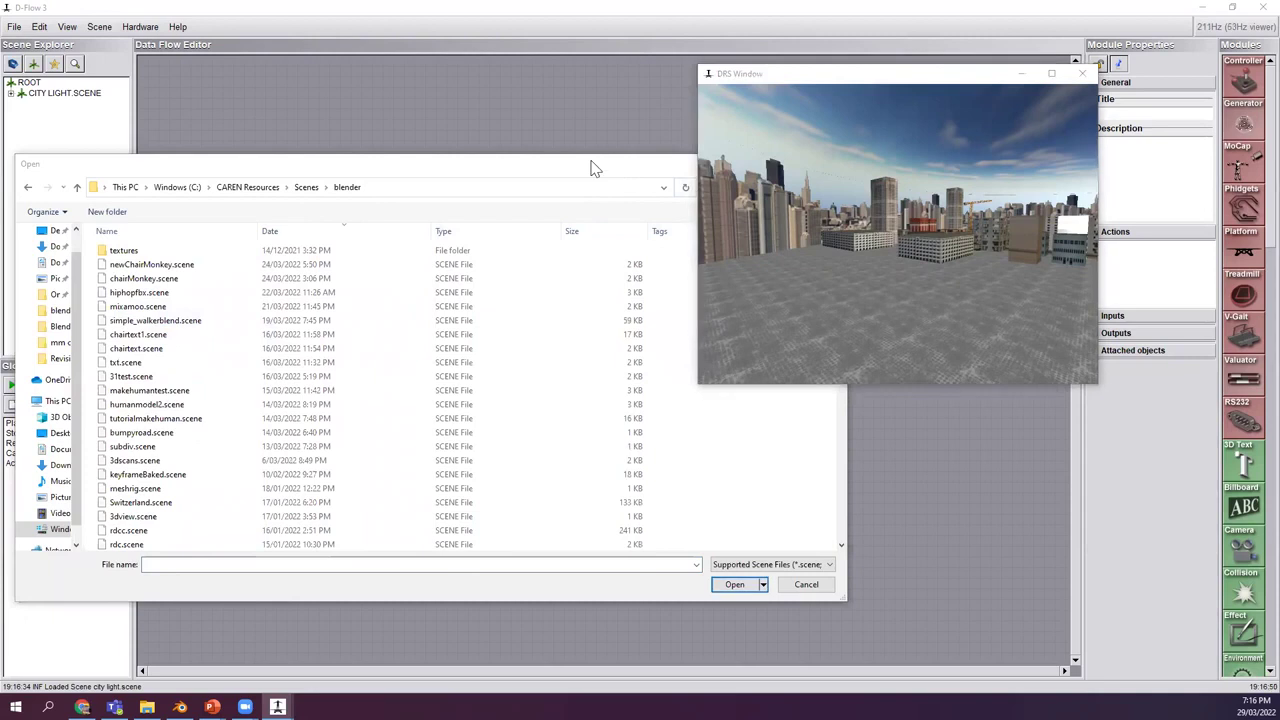
pyautogui.moveTo(590, 162)
pyautogui.mouseDown()
pyautogui.moveTo(580, 153)
pyautogui.moveTo(592, 147)
pyautogui.mouseUp()
pyautogui.click(659, 167)
pyautogui.write('w')
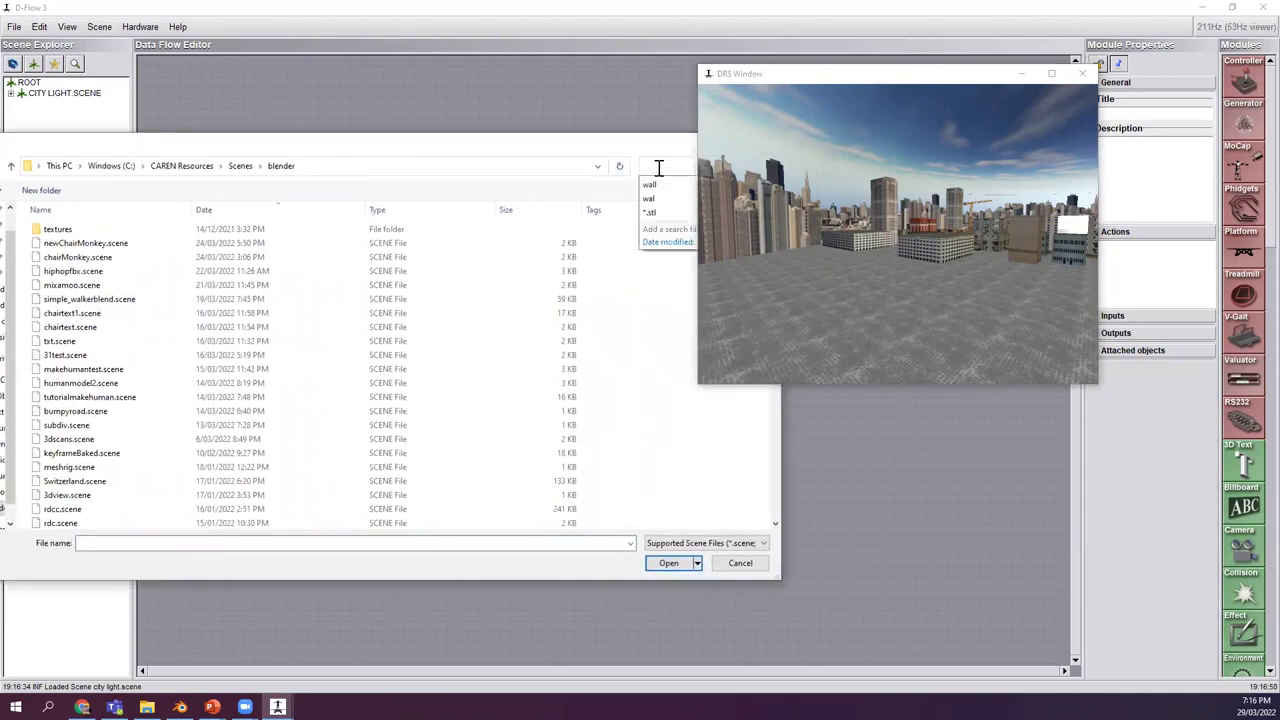
pyautogui.write('all')
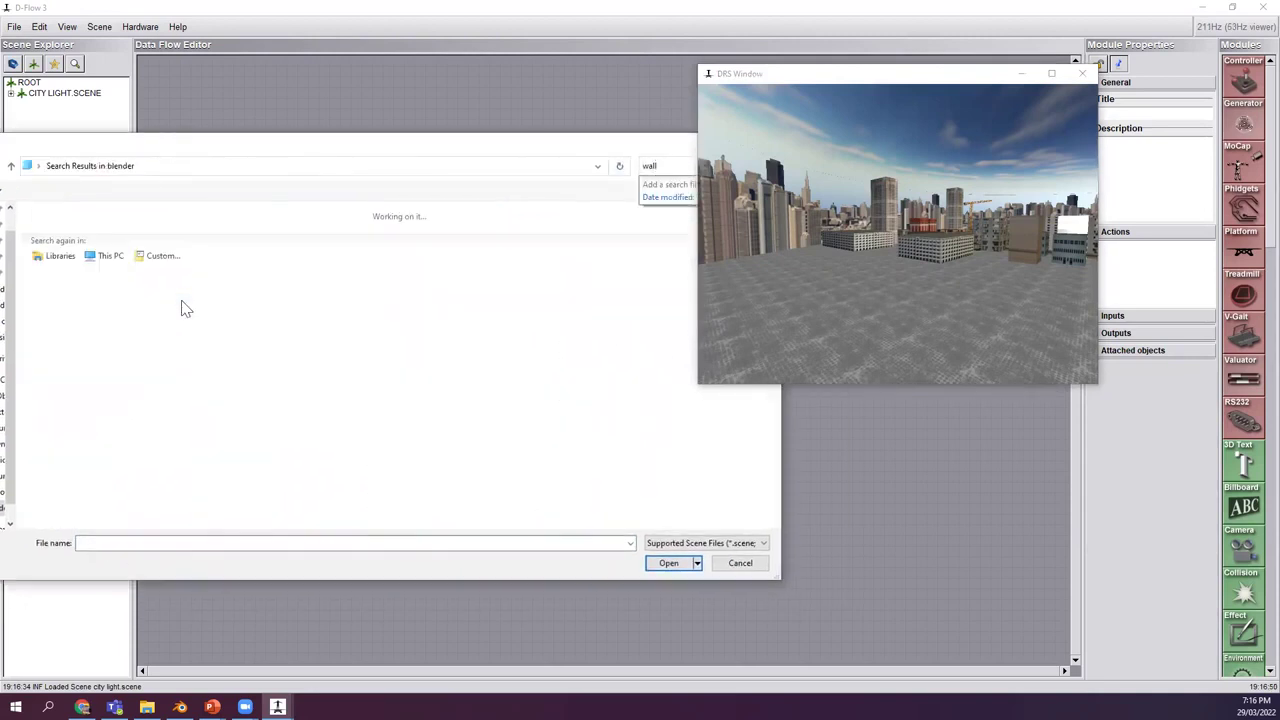
pyautogui.doubleClick(289, 246)
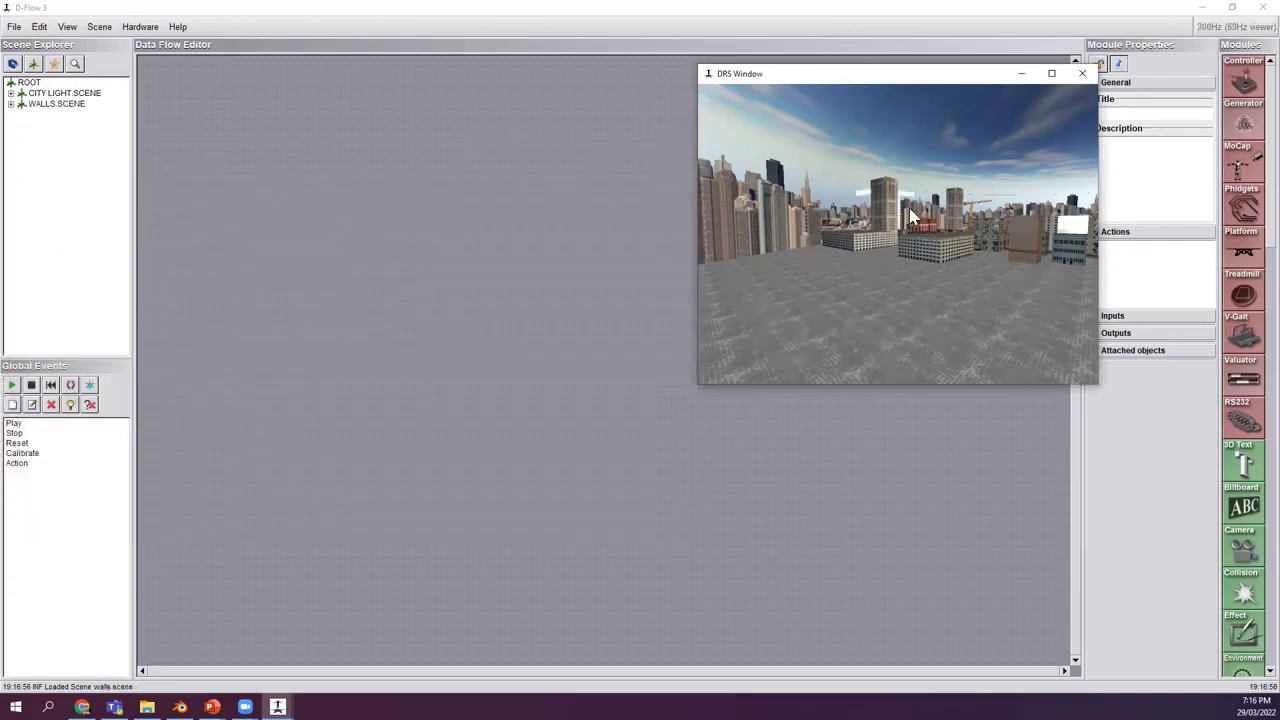
pyautogui.moveTo(914, 232); pyautogui.dragTo(889, 241)
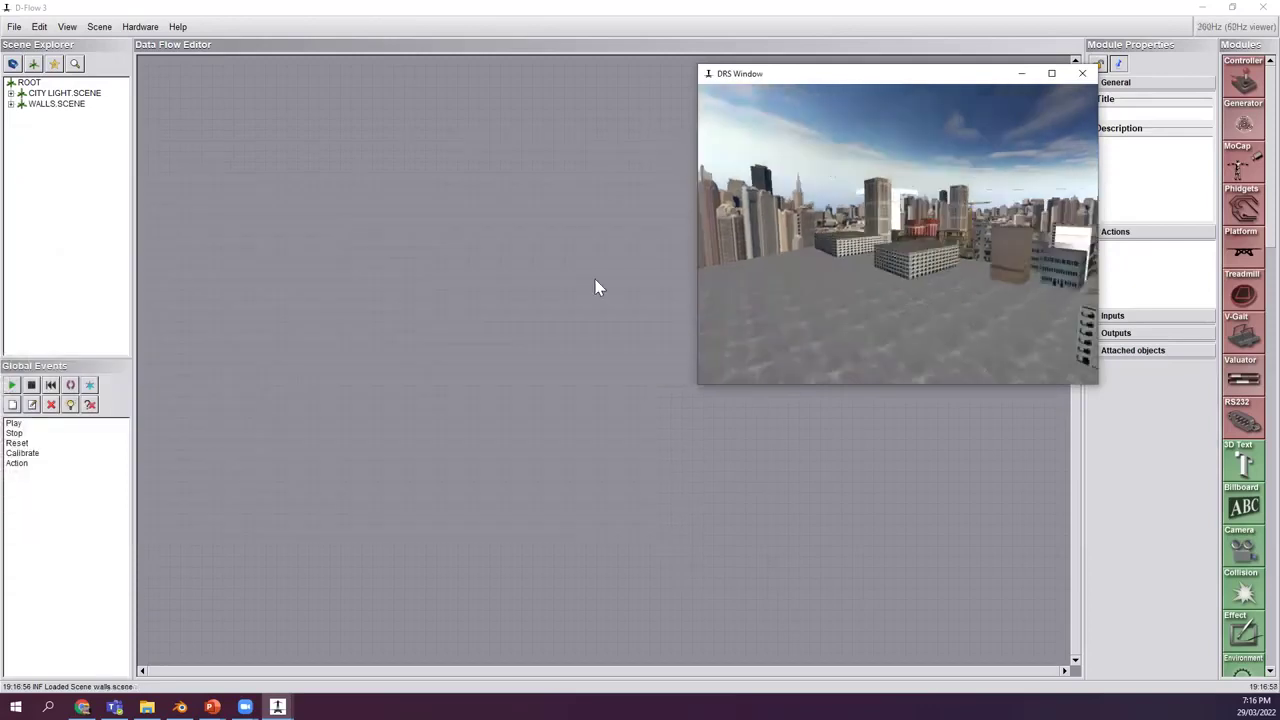
# Create an Object module for WALLS.SCENE in the Data Flow Editor and set its X rotation offset to -90 degrees.
pyautogui.moveTo(44, 105); pyautogui.dragTo(340, 190)
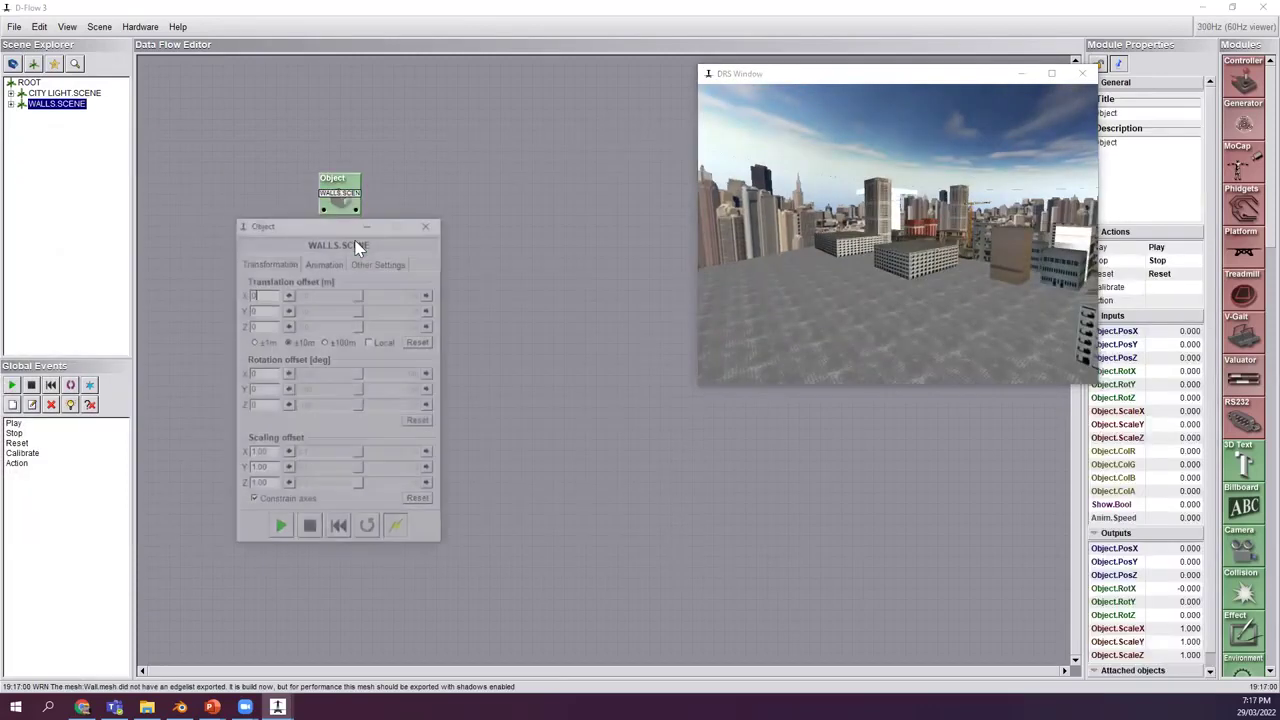
pyautogui.moveTo(358, 373); pyautogui.dragTo(24, 339)
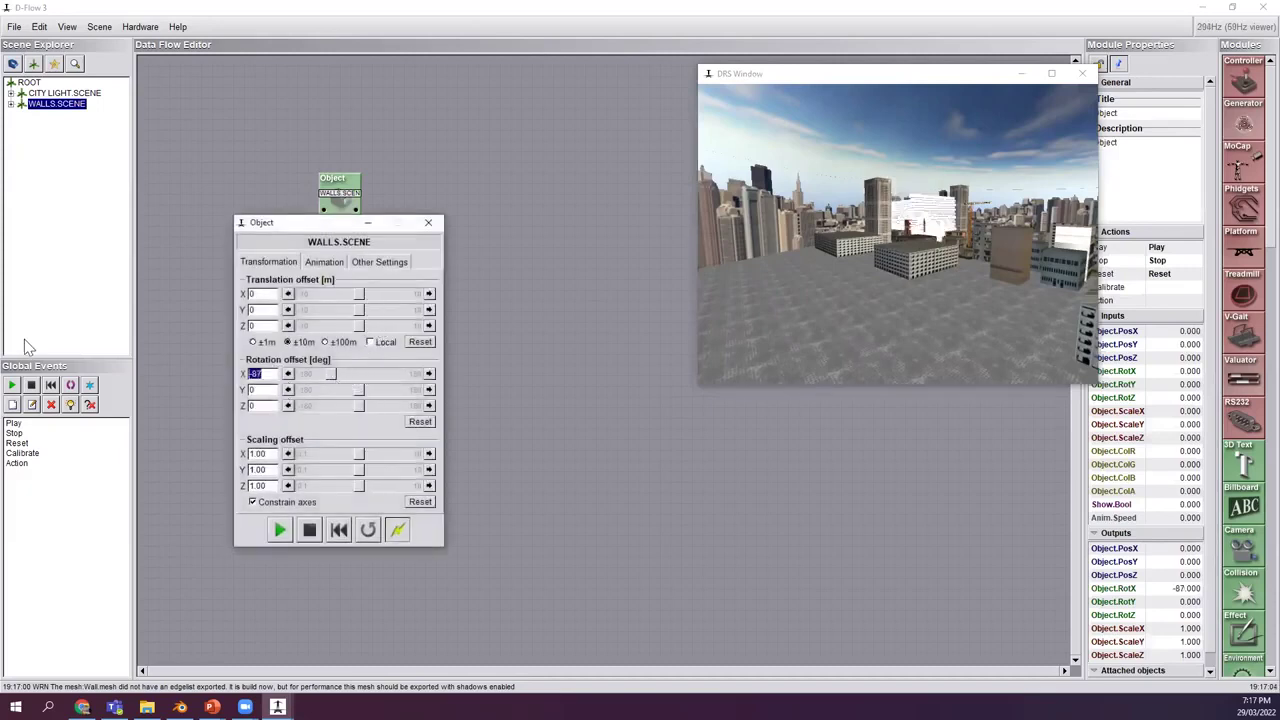
pyautogui.write('-90')
pyautogui.press('Return')
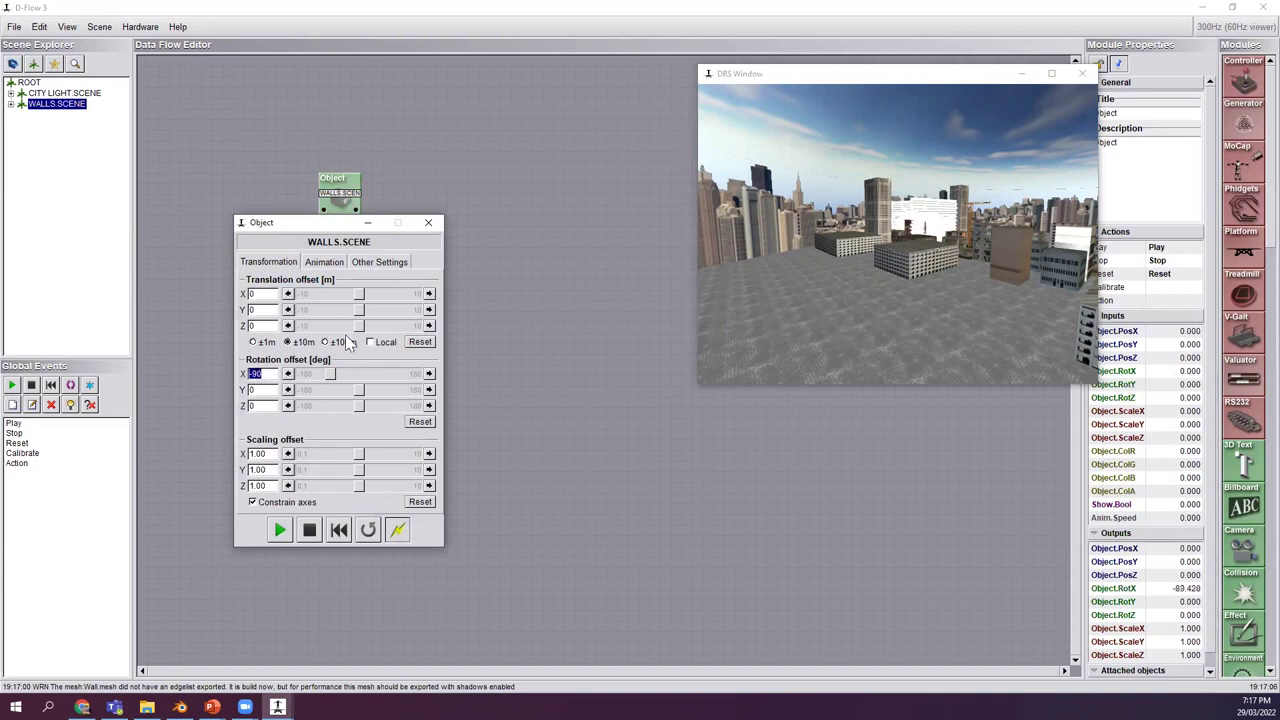
# Using the ±100 m range, set the walls' translation offset to X 41, Y 0 and Z -30.
pyautogui.moveTo(358, 297)
pyautogui.mouseDown()
pyautogui.moveTo(334, 297)
pyautogui.moveTo(360, 311)
pyautogui.mouseUp()
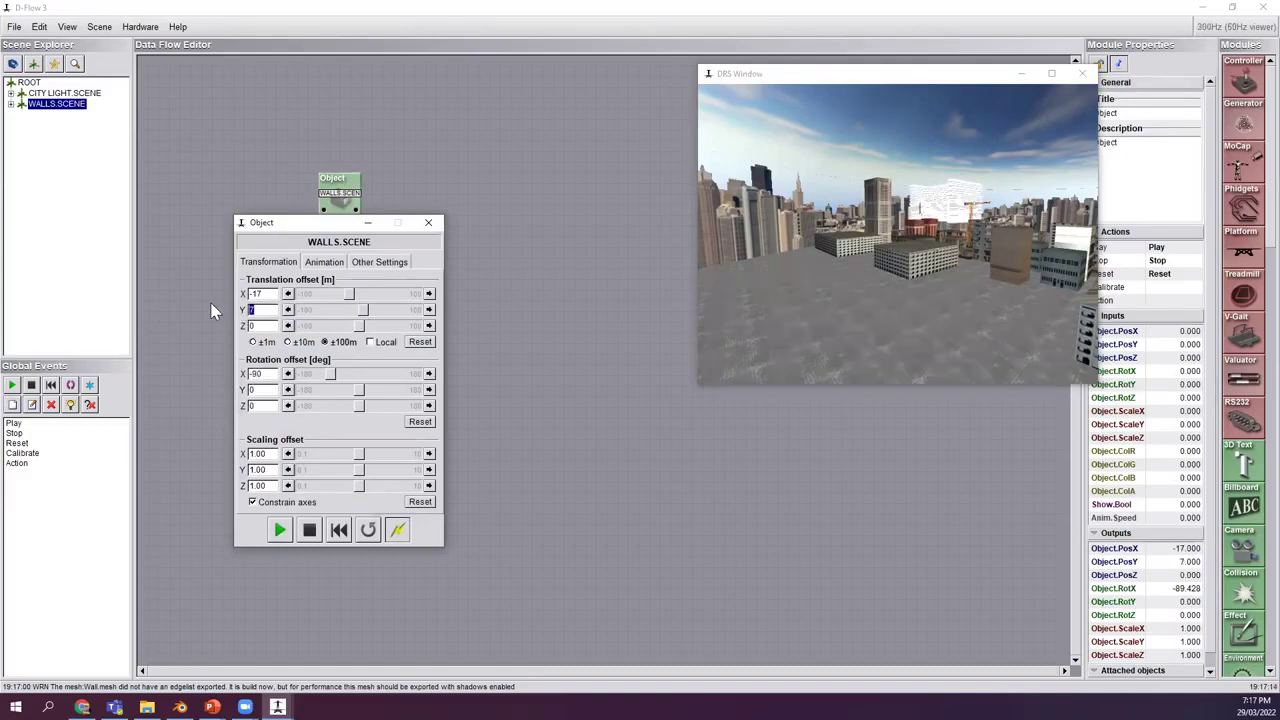
pyautogui.write('0')
pyautogui.press('Return')
pyautogui.moveTo(358, 328); pyautogui.dragTo(385, 293)
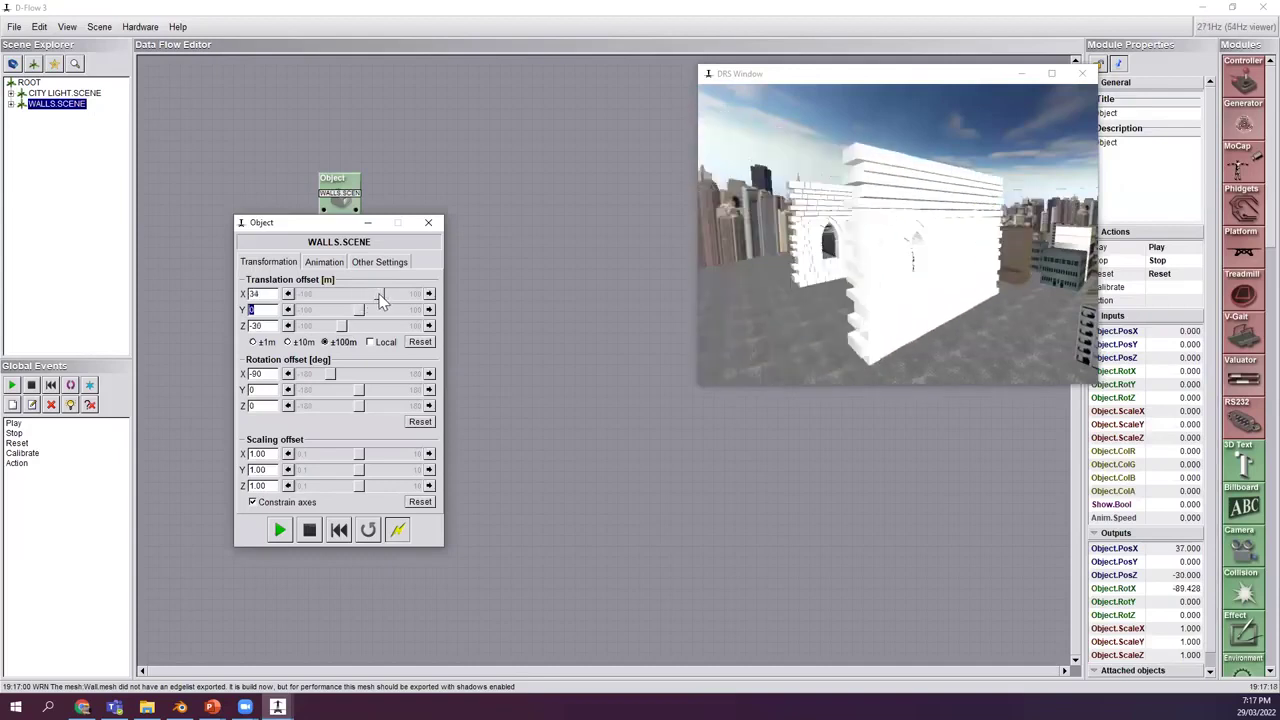
pyautogui.scroll(-3, 894, 248)
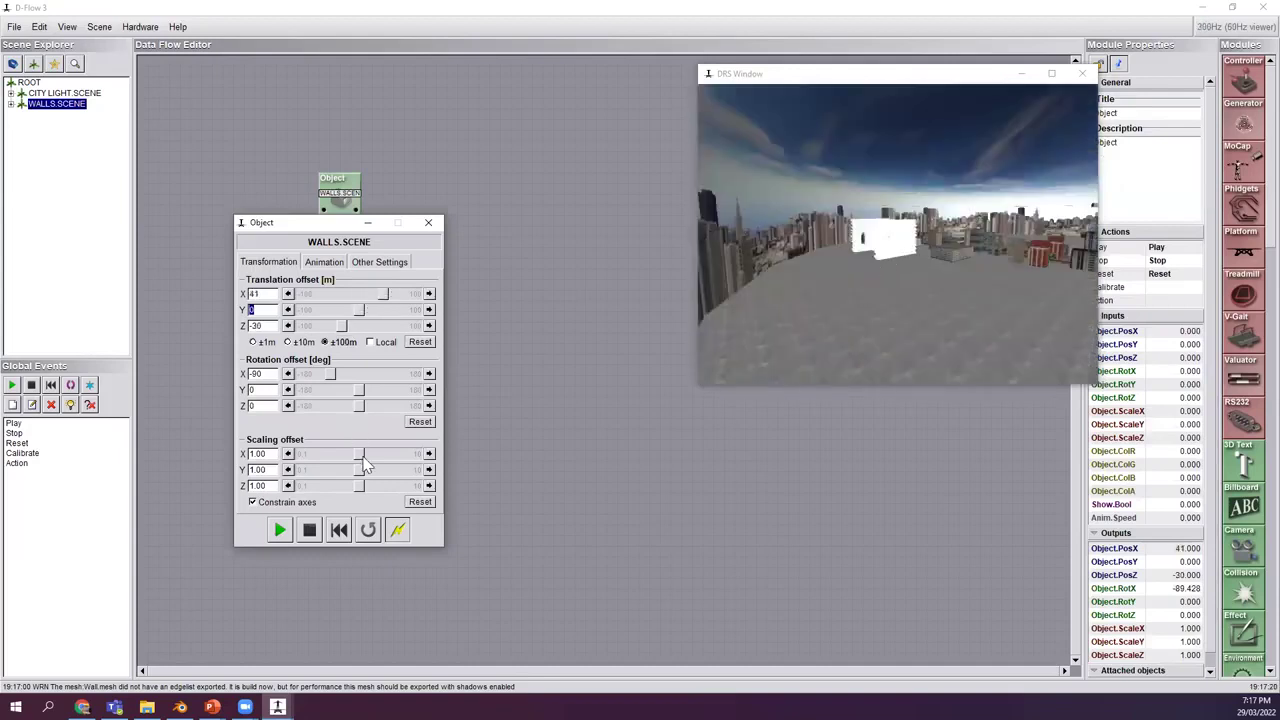
# Scale the walls uniformly to 0.68 and adjust their translation offset to X 47 and Y 2.
pyautogui.moveTo(365, 465); pyautogui.dragTo(348, 464)
pyautogui.moveTo(737, 294); pyautogui.dragTo(800, 277)
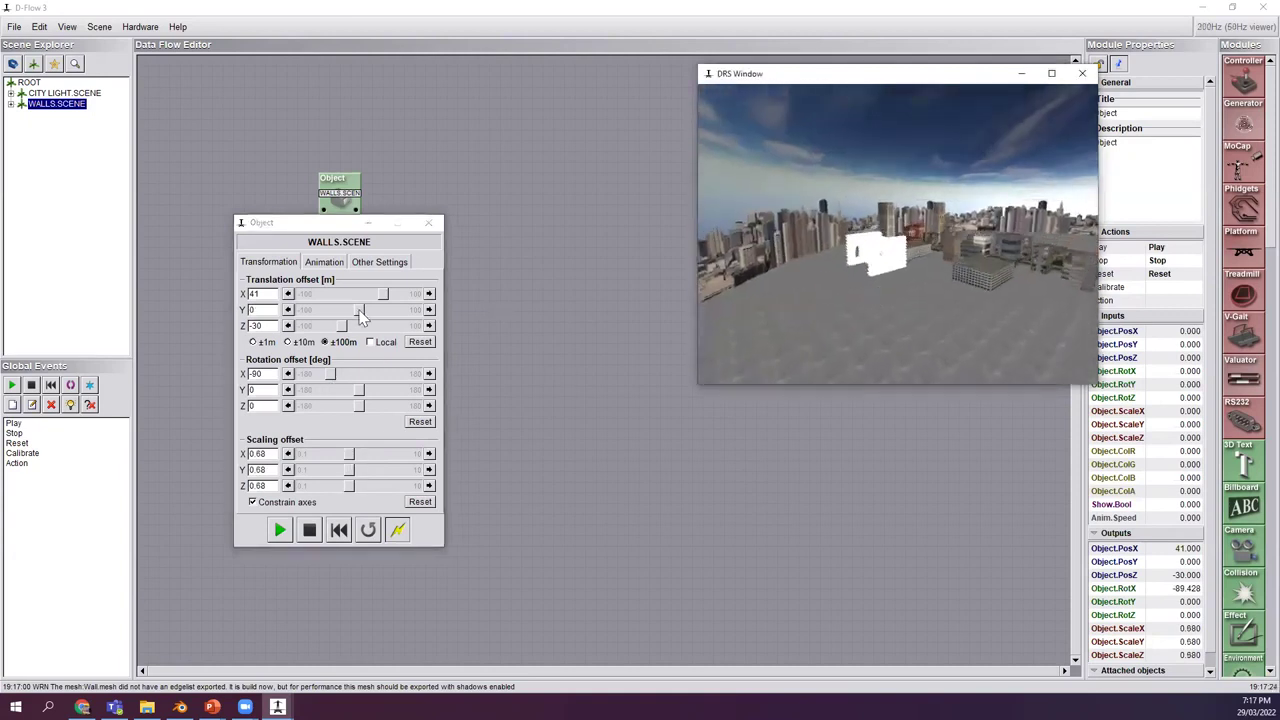
pyautogui.moveTo(360, 311)
pyautogui.mouseDown()
pyautogui.moveTo(383, 296)
pyautogui.moveTo(360, 311)
pyautogui.mouseUp()
# Toggle the scene's backlight and inspect the walls and city in the DRS viewer.
pyautogui.click(99, 26)
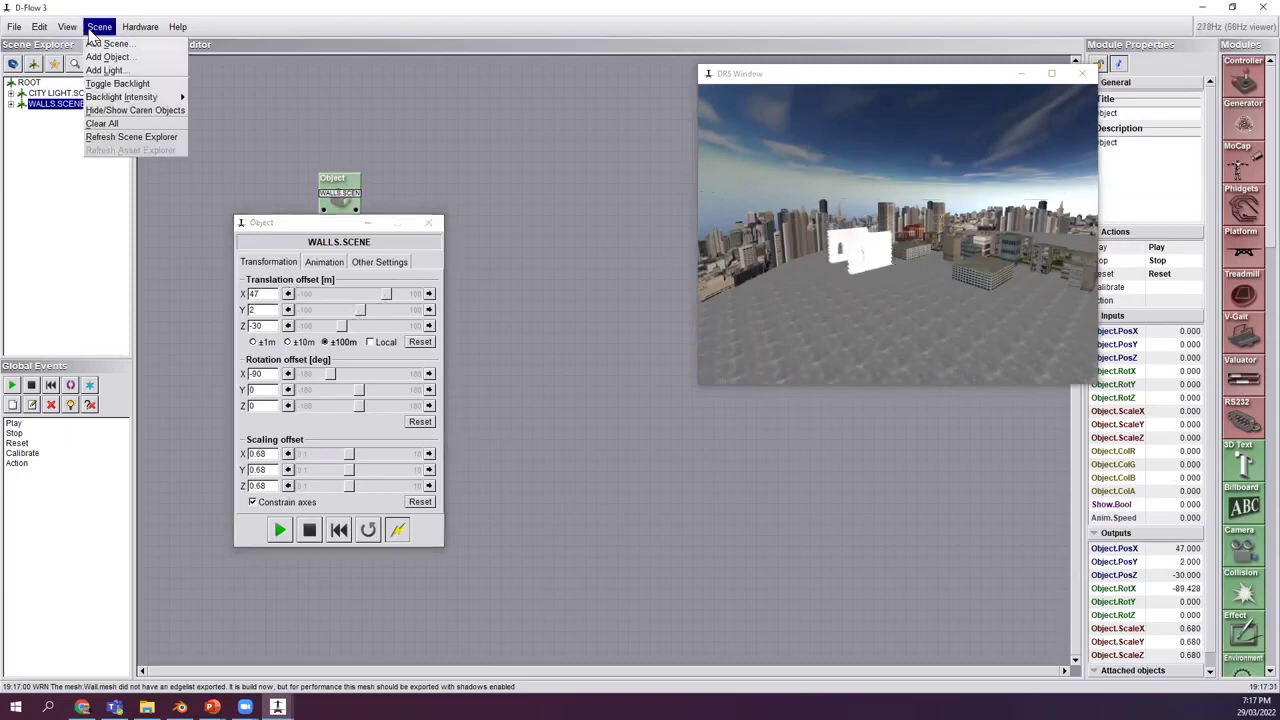
pyautogui.click(115, 84)
pyautogui.moveTo(843, 293); pyautogui.dragTo(801, 309)
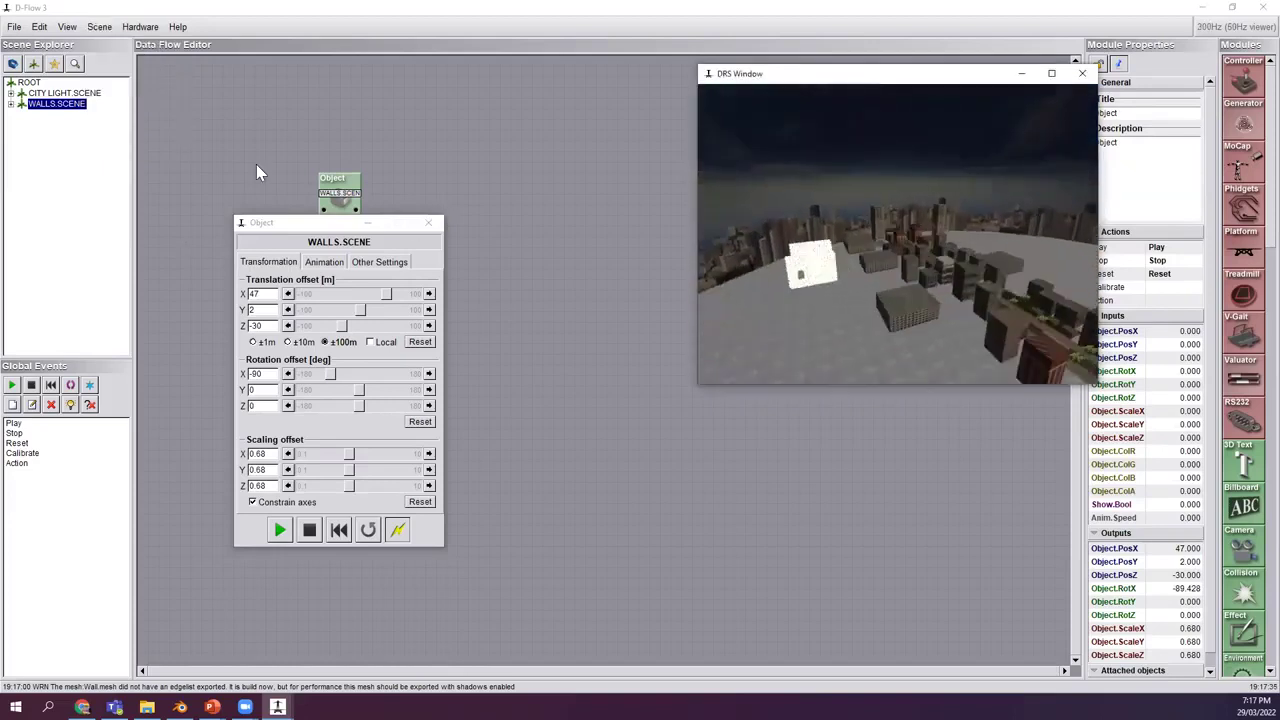